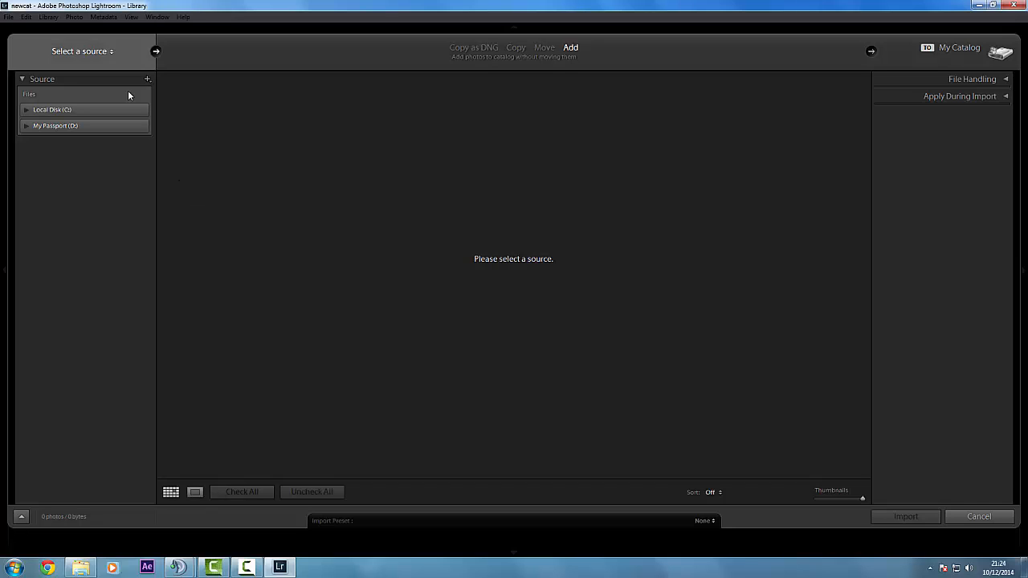
Select the Desktop folder of the user profile on Local Disk (C:) as the photo import source
{"action": "left_click", "coordinate": [28, 111]}
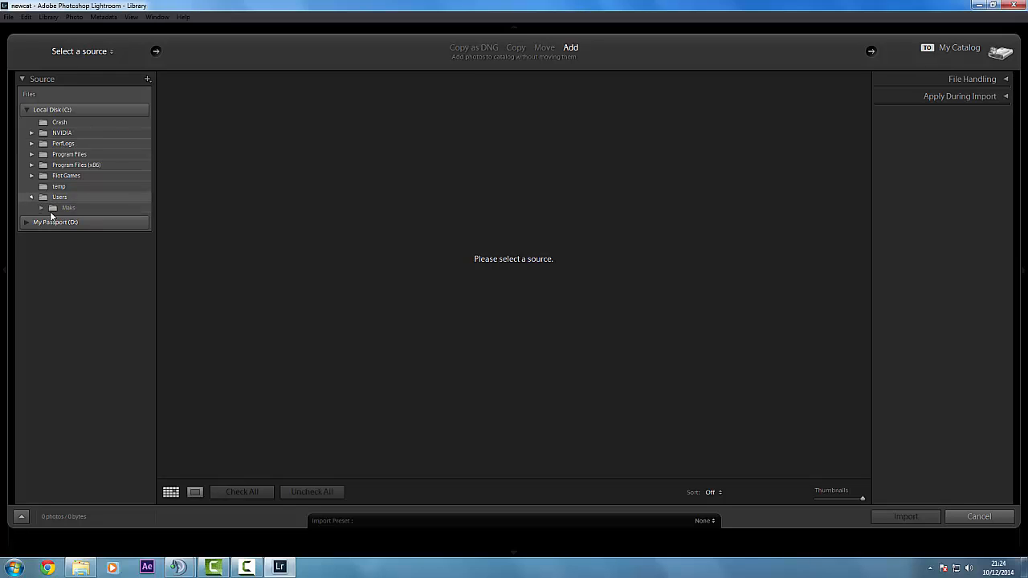
{"action": "left_click", "coordinate": [32, 197]}
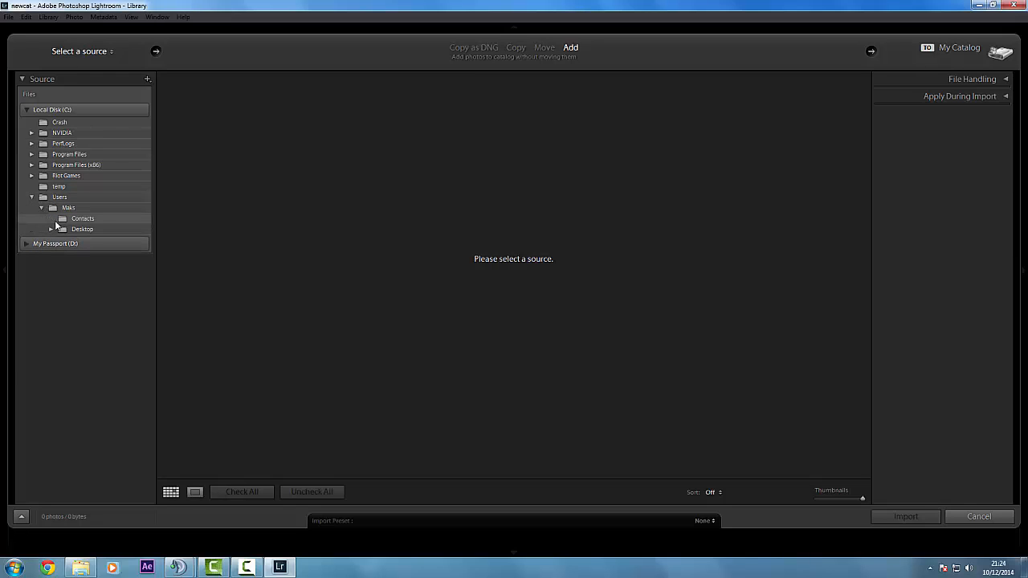
{"action": "left_click", "coordinate": [41, 208]}
{"action": "left_click", "coordinate": [51, 229]}
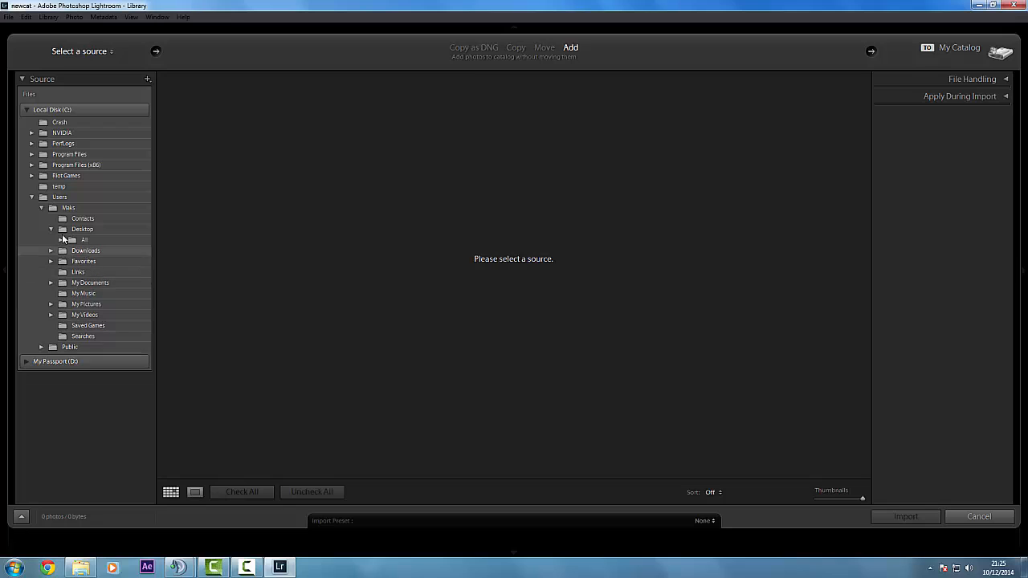
{"action": "left_click", "coordinate": [76, 231]}
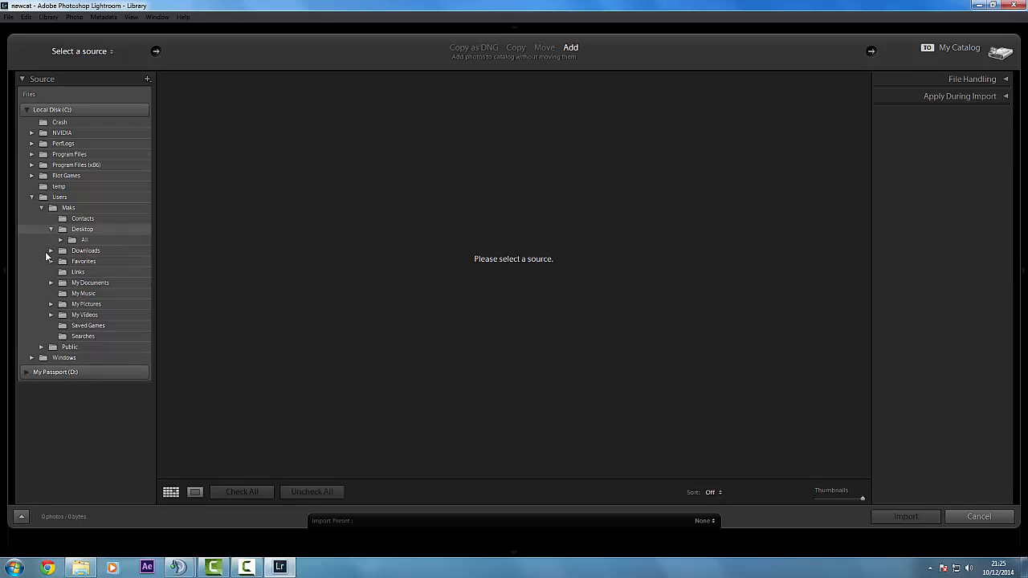
{"action": "left_click", "coordinate": [83, 230]}
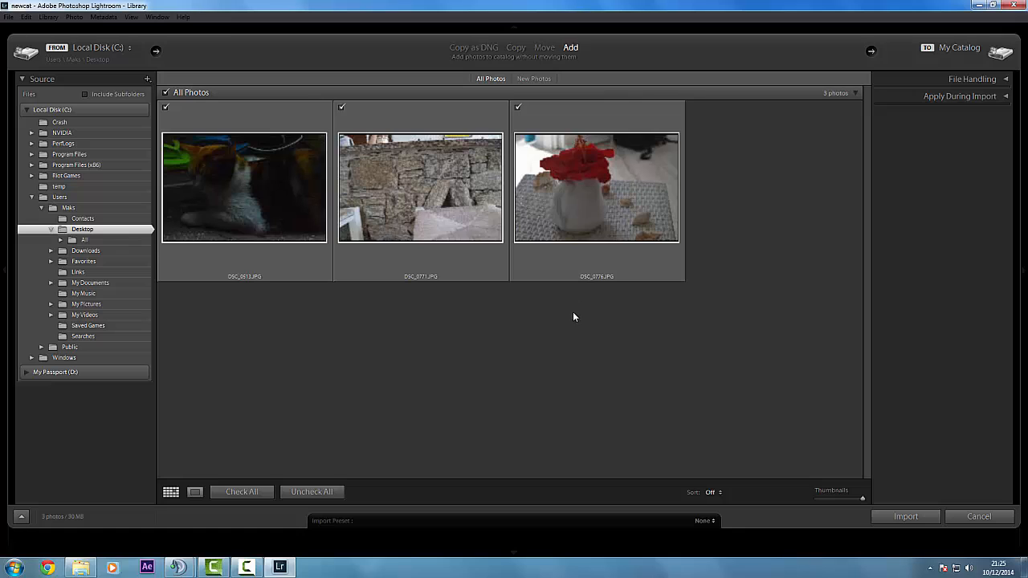
Exclude the stone wall photo DSC_0771.JPG from the import and add the remaining checked photos to the catalog
{"action": "left_click", "coordinate": [278, 204]}
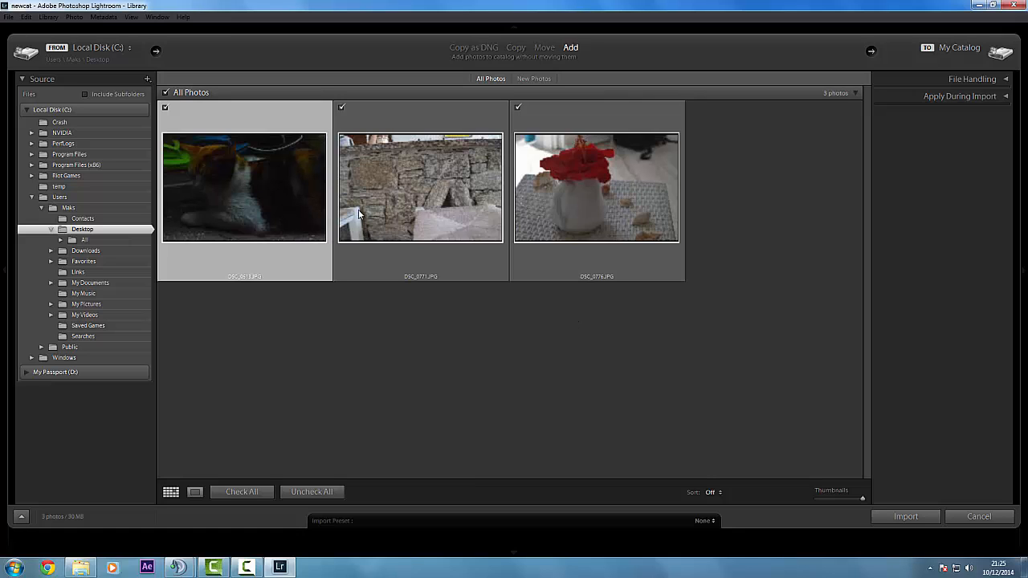
{"action": "left_click", "coordinate": [341, 108]}
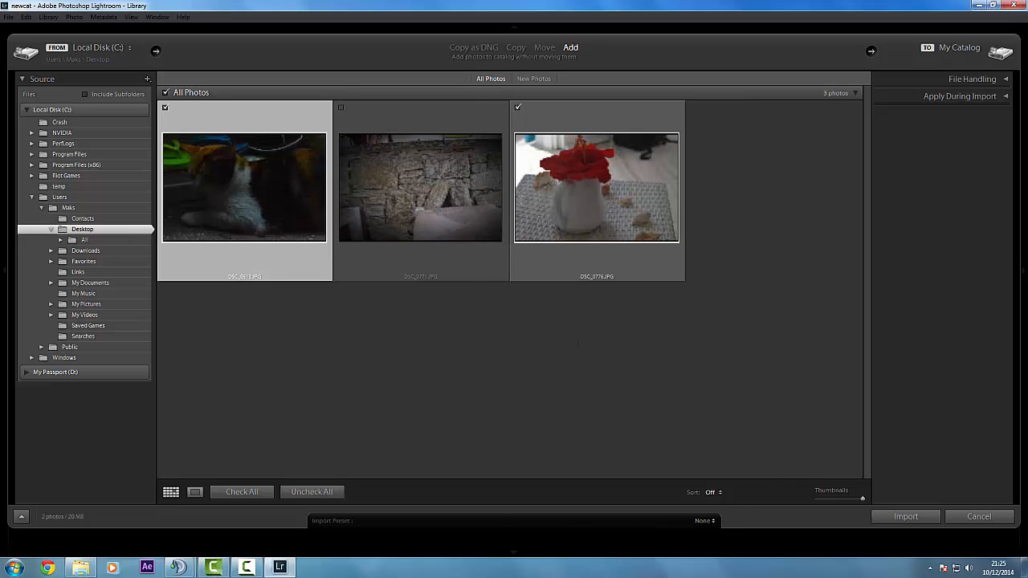
{"action": "left_click", "coordinate": [241, 569]}
{"action": "left_click", "coordinate": [977, 518]}
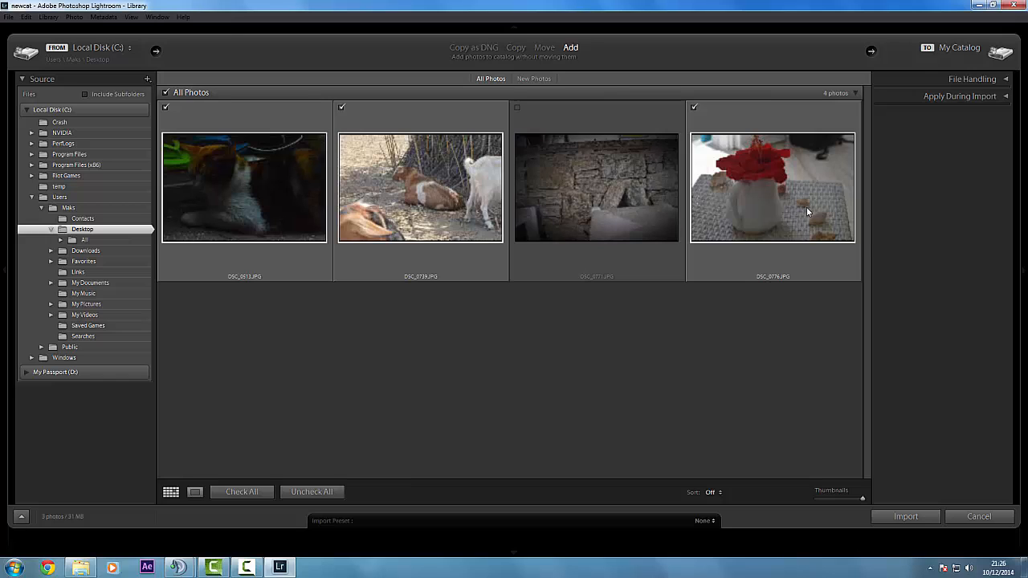
{"action": "left_click", "coordinate": [906, 516]}
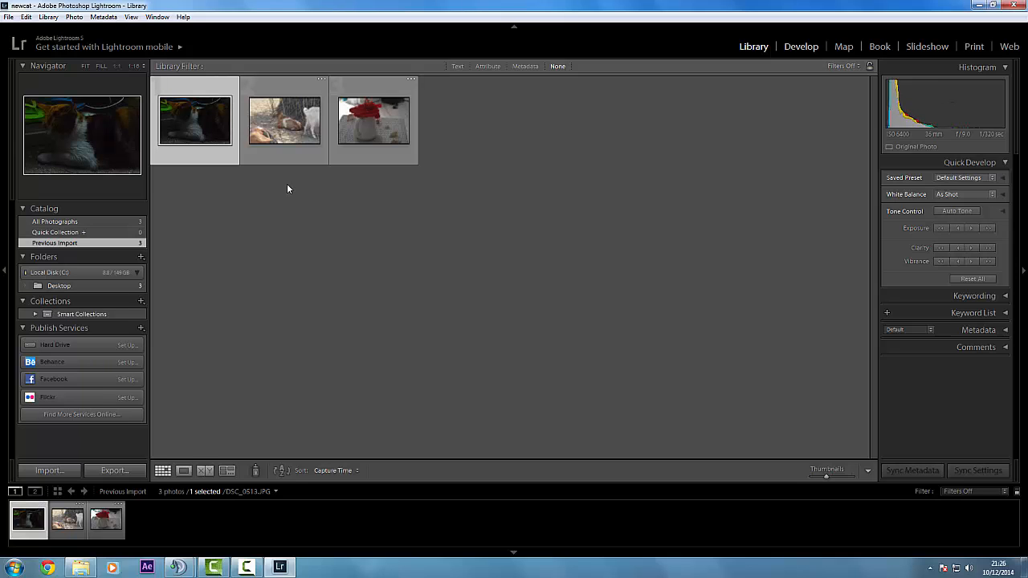
Open the cat photo DSC_0513.JPG in the Develop module
{"action": "key", "text": "d"}
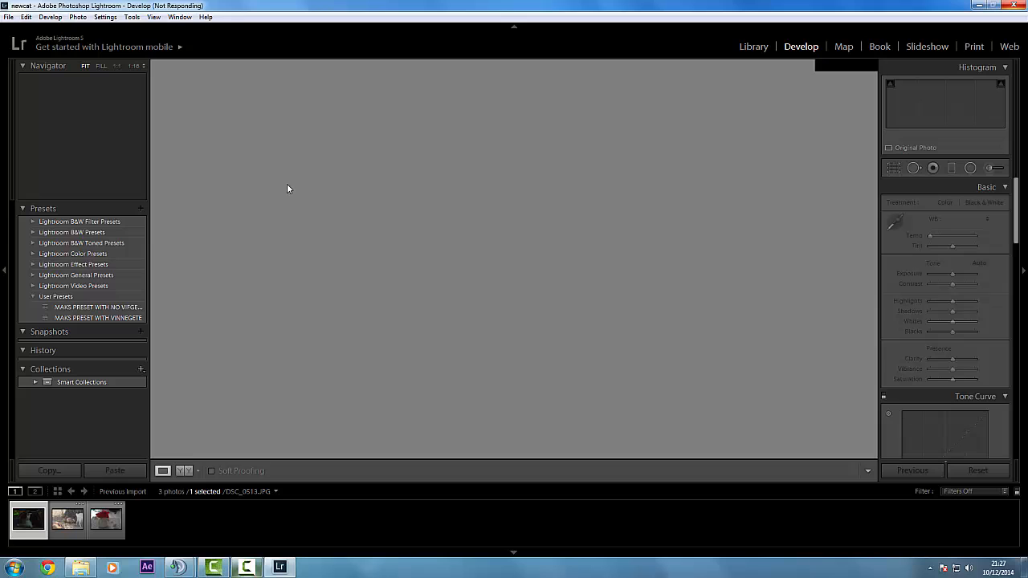
{"action": "key", "text": "F9"}
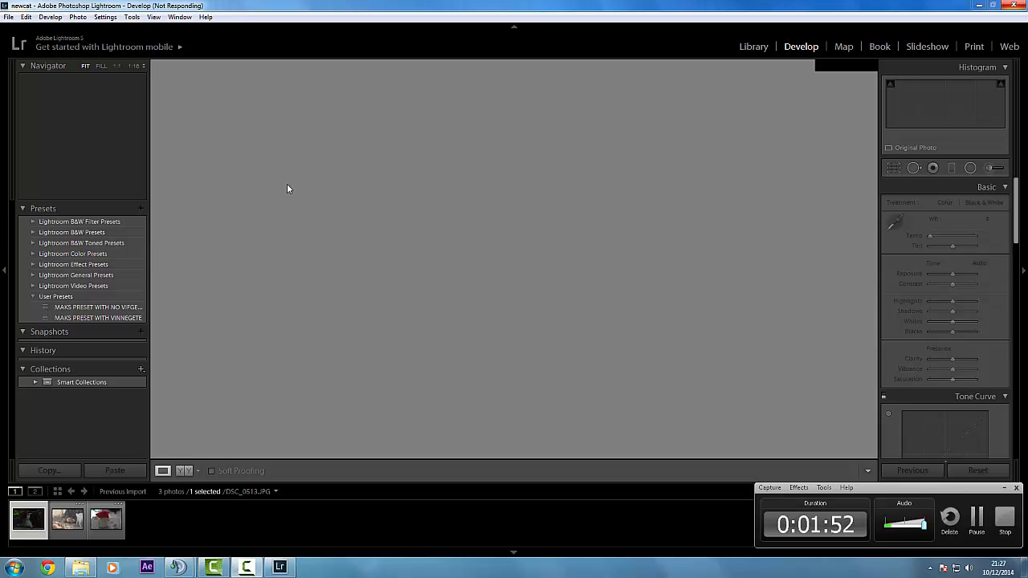
{"action": "left_click", "coordinate": [967, 519]}
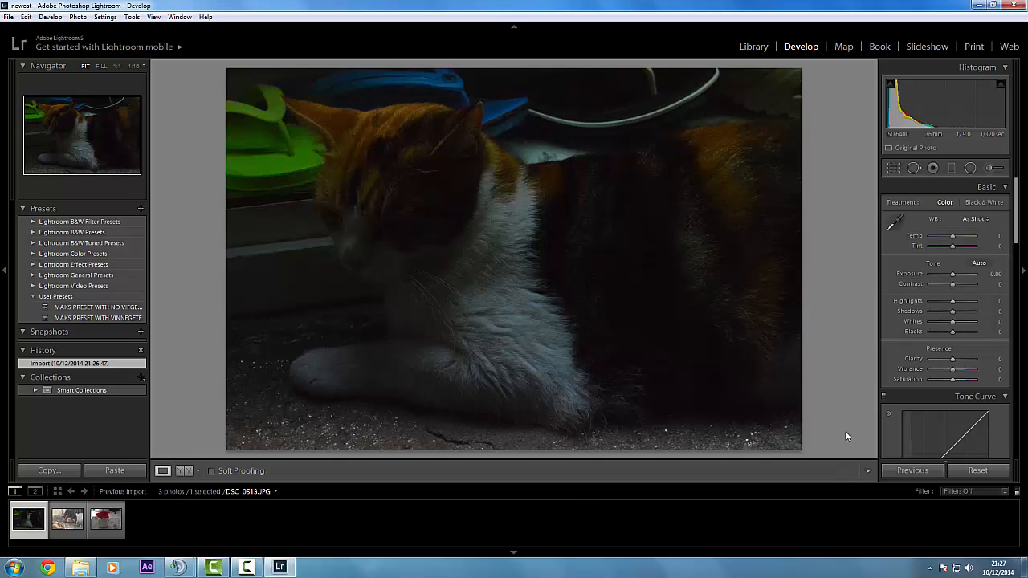
Examine the cat's fur and whiskers at 1:1 magnification and return to the fitted view
{"action": "left_click", "coordinate": [428, 259]}
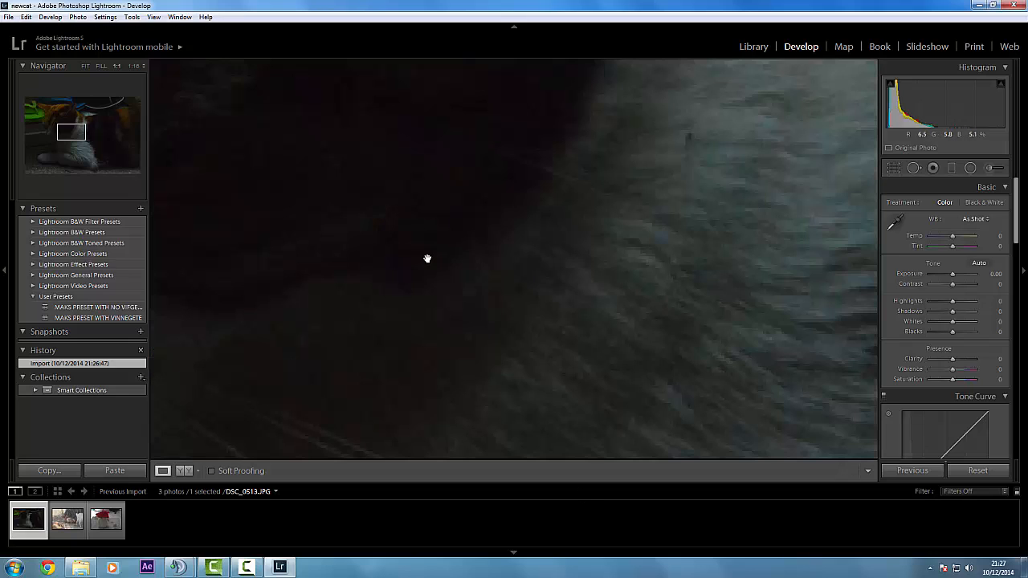
{"action": "left_click", "coordinate": [453, 229]}
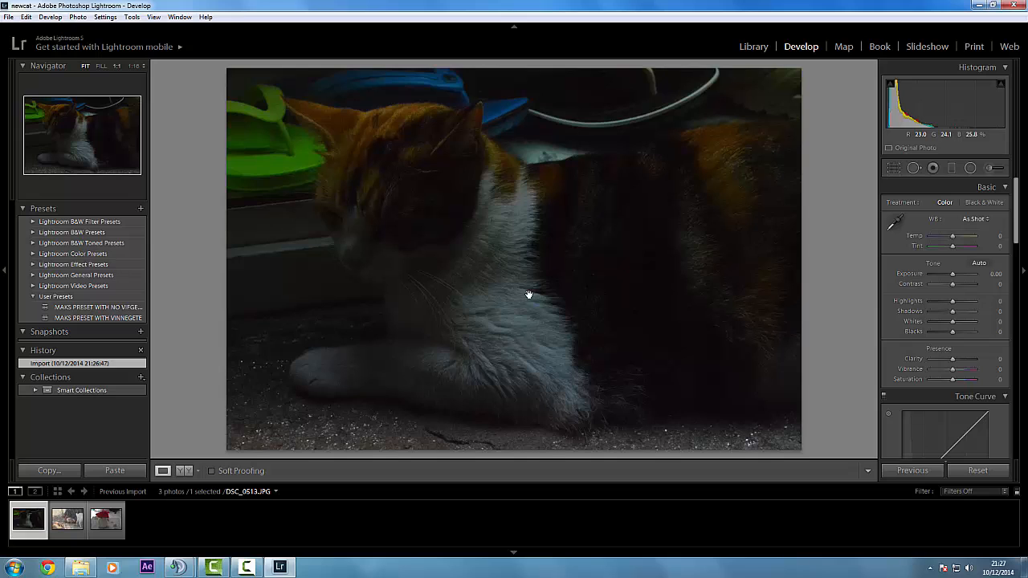
{"action": "left_click", "coordinate": [528, 295]}
{"action": "left_click", "coordinate": [514, 295]}
{"action": "left_click", "coordinate": [509, 294]}
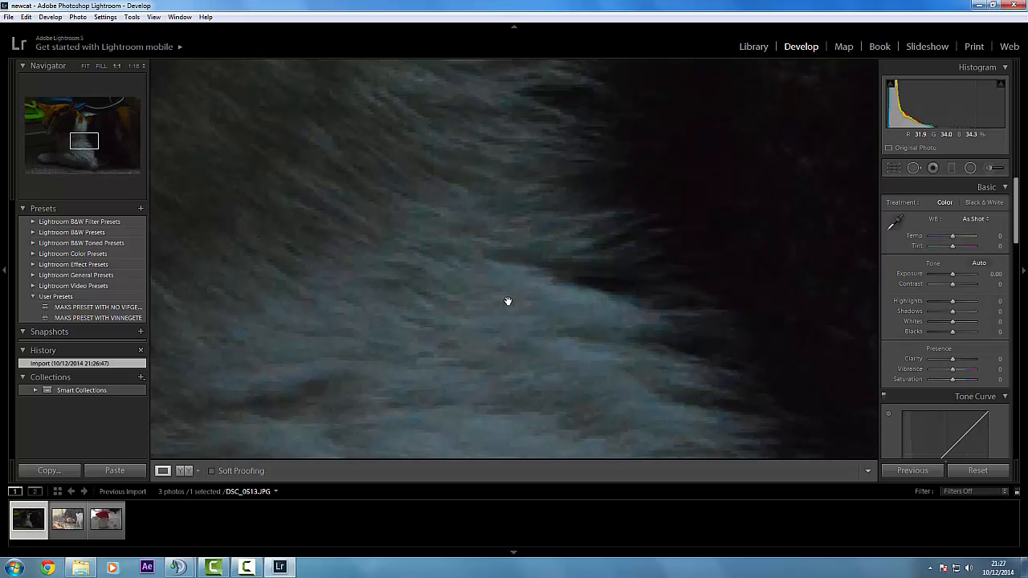
{"action": "left_click_drag", "start_coordinate": [527, 282], "coordinate": [481, 289]}
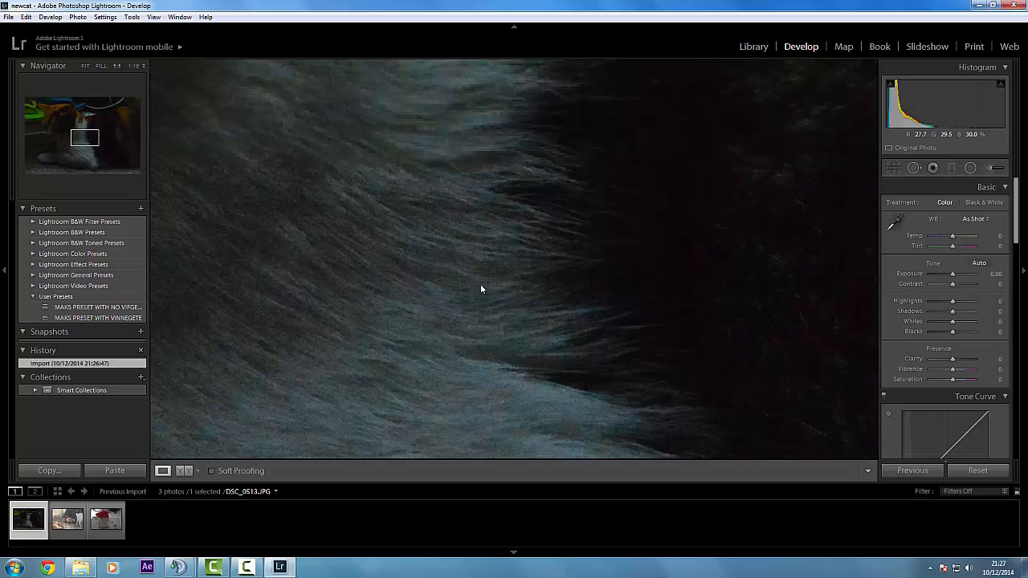
{"action": "left_click_drag", "start_coordinate": [485, 417], "coordinate": [518, 374]}
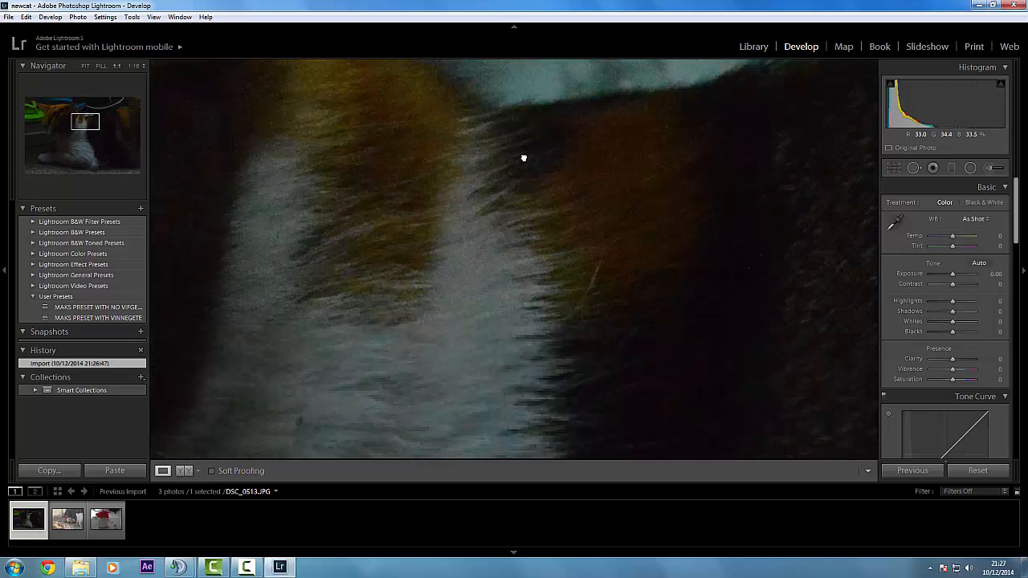
{"action": "left_click_drag", "start_coordinate": [523, 156], "coordinate": [521, 233]}
{"action": "left_click_drag", "start_coordinate": [505, 287], "coordinate": [743, 210]}
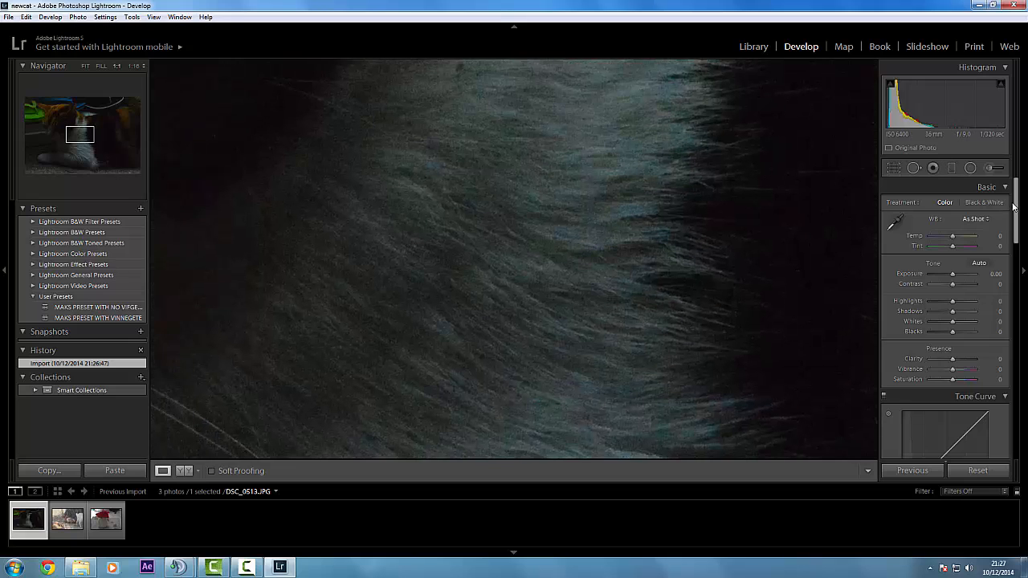
{"action": "left_click_drag", "start_coordinate": [398, 367], "coordinate": [578, 225]}
{"action": "right_click", "coordinate": [564, 232]}
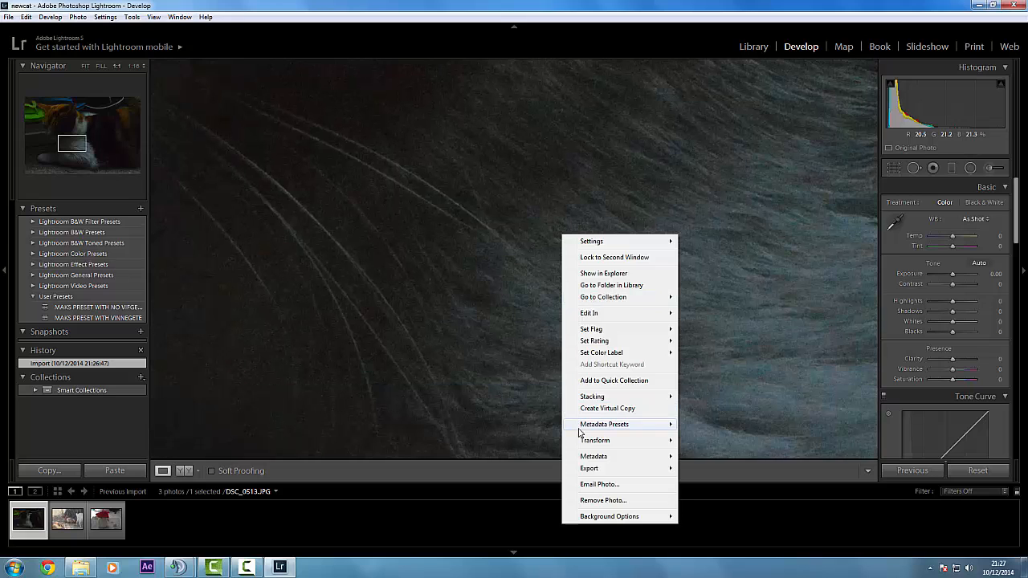
{"action": "left_click_drag", "start_coordinate": [408, 344], "coordinate": [443, 206]}
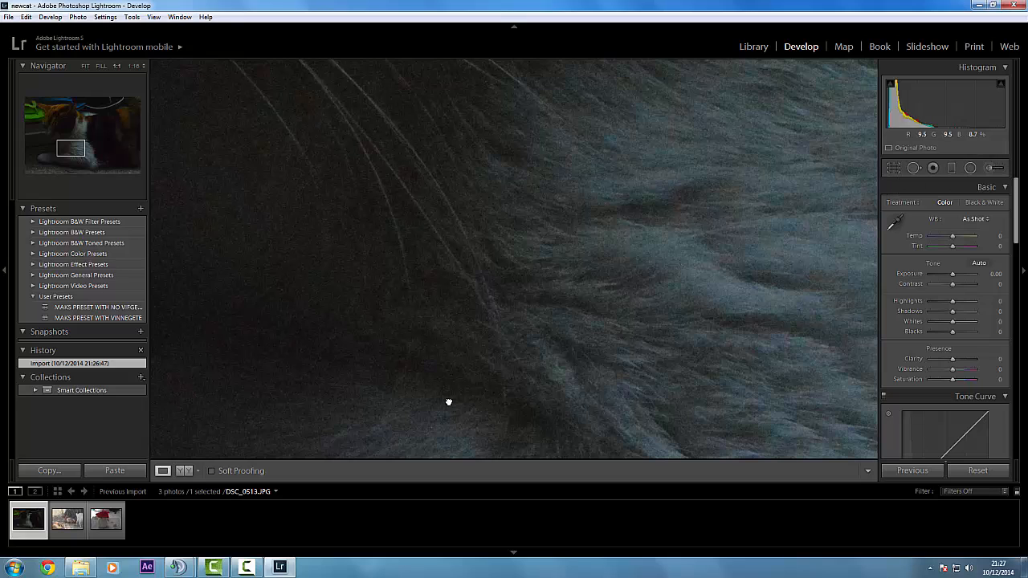
{"action": "left_click_drag", "start_coordinate": [506, 199], "coordinate": [448, 403]}
{"action": "right_click", "coordinate": [113, 149]}
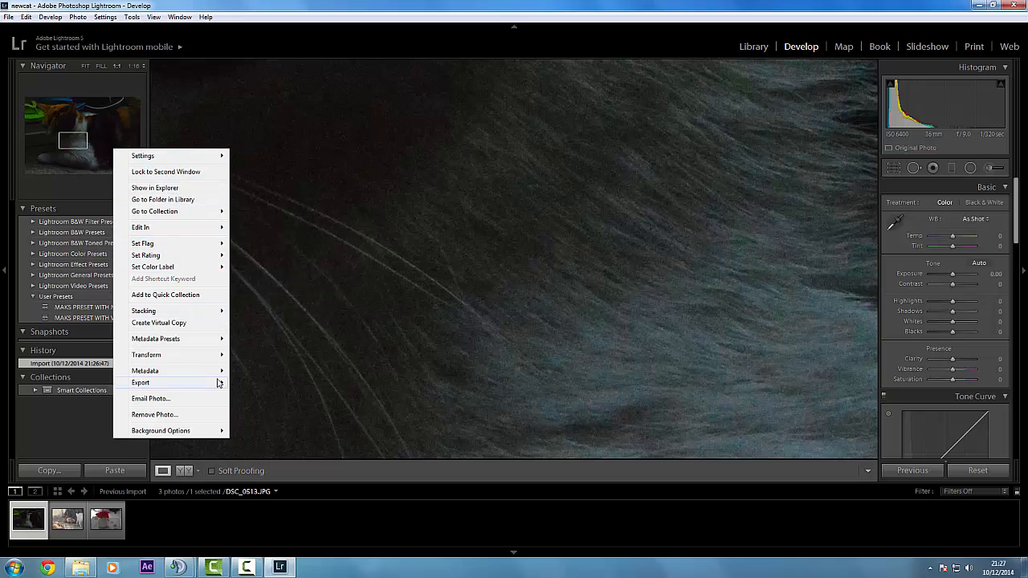
{"action": "left_click", "coordinate": [314, 357]}
{"action": "left_click_drag", "start_coordinate": [91, 150], "coordinate": [94, 146]}
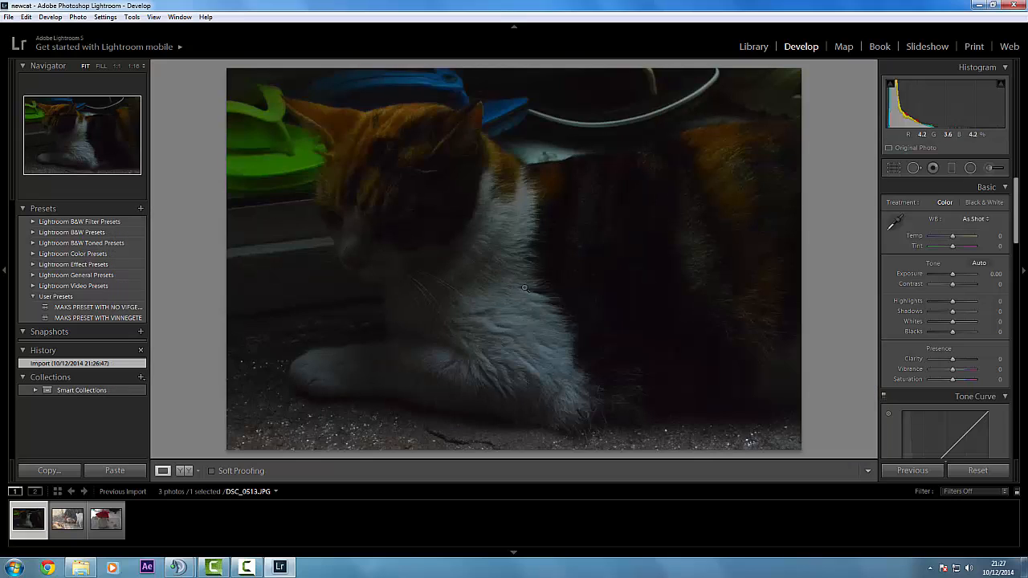
Set the cat photo's Exposure to +1.00
{"action": "left_click", "coordinate": [1022, 226]}
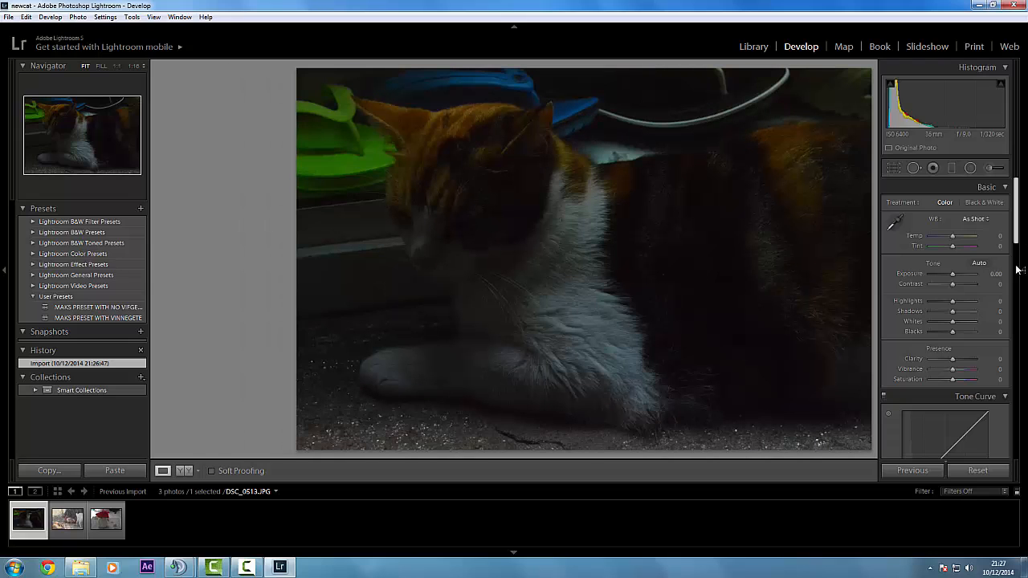
{"action": "mouse_move", "coordinate": [1017, 236]}
{"action": "left_mouse_down"}
{"action": "mouse_move", "coordinate": [1015, 329]}
{"action": "mouse_move", "coordinate": [1026, 221]}
{"action": "left_mouse_up"}
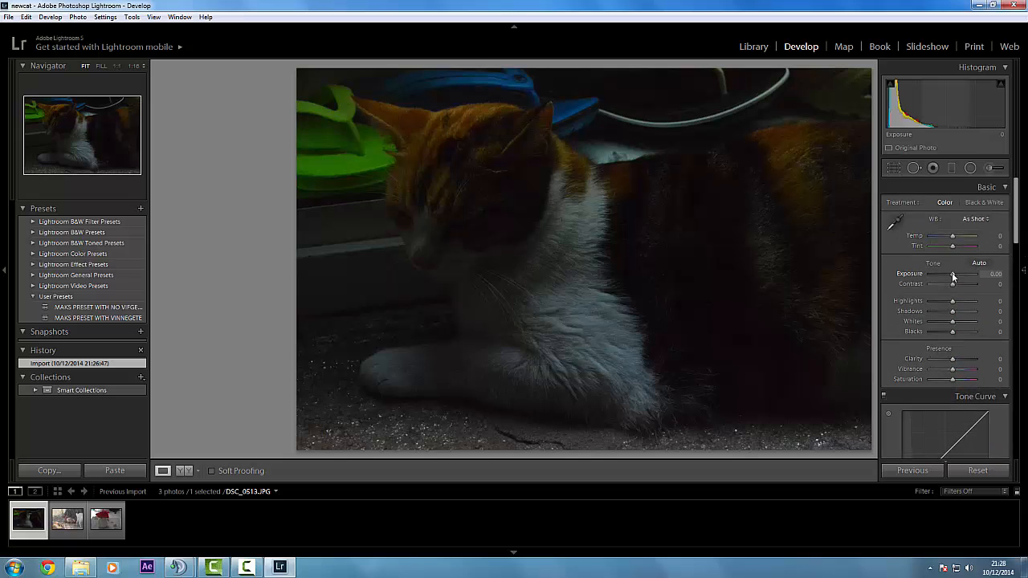
{"action": "left_click_drag", "start_coordinate": [953, 272], "coordinate": [957, 275]}
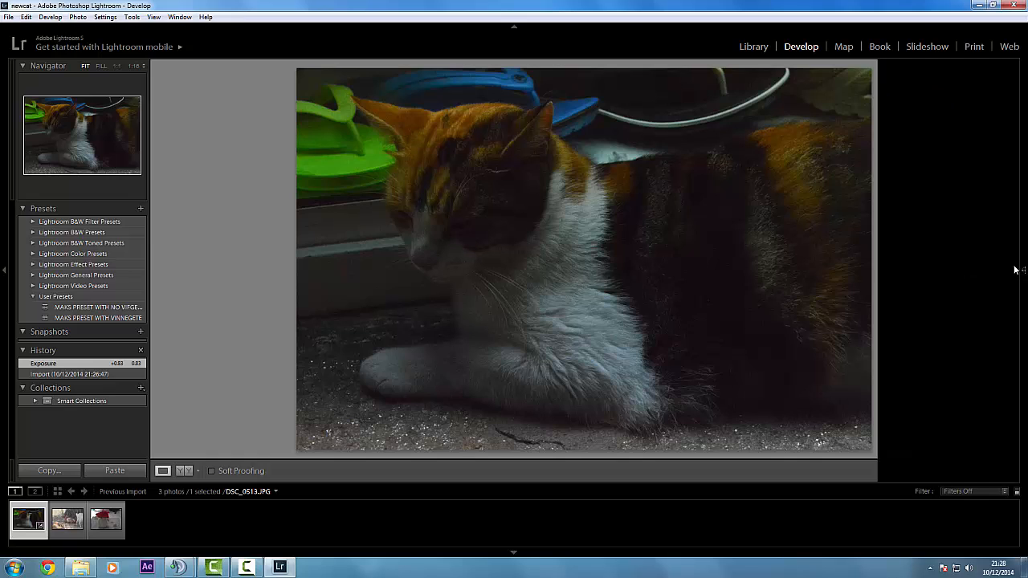
{"action": "left_click", "coordinate": [1022, 274]}
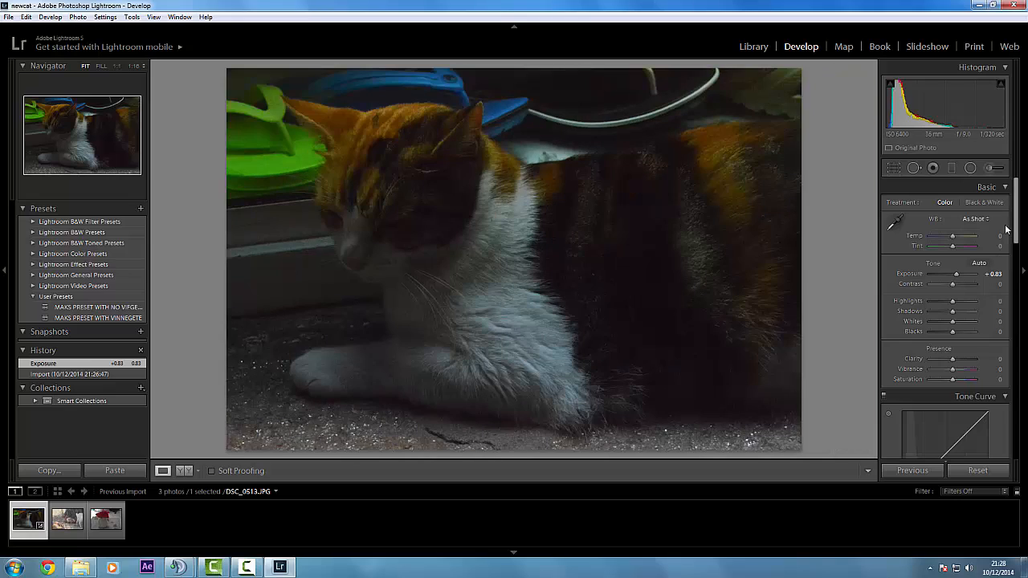
{"action": "left_click", "coordinate": [993, 274]}
{"action": "key", "text": "BackSpace"}
{"action": "key", "text": "Return"}
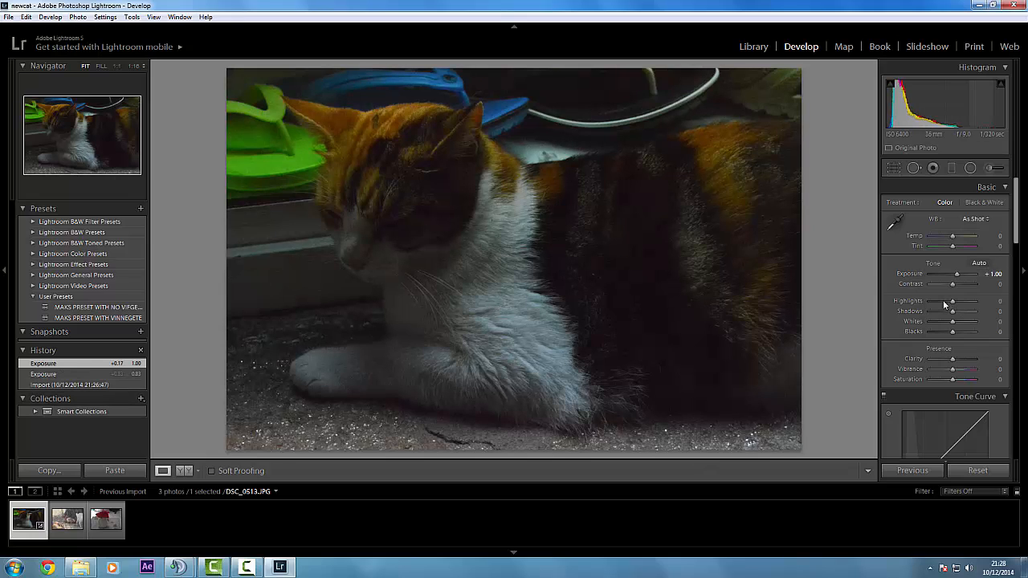
Raise the cat photo's Highlights to +24 and Shadows to +10
{"action": "scroll", "coordinate": [960, 304], "scroll_direction": "down", "scroll_amount": 2}
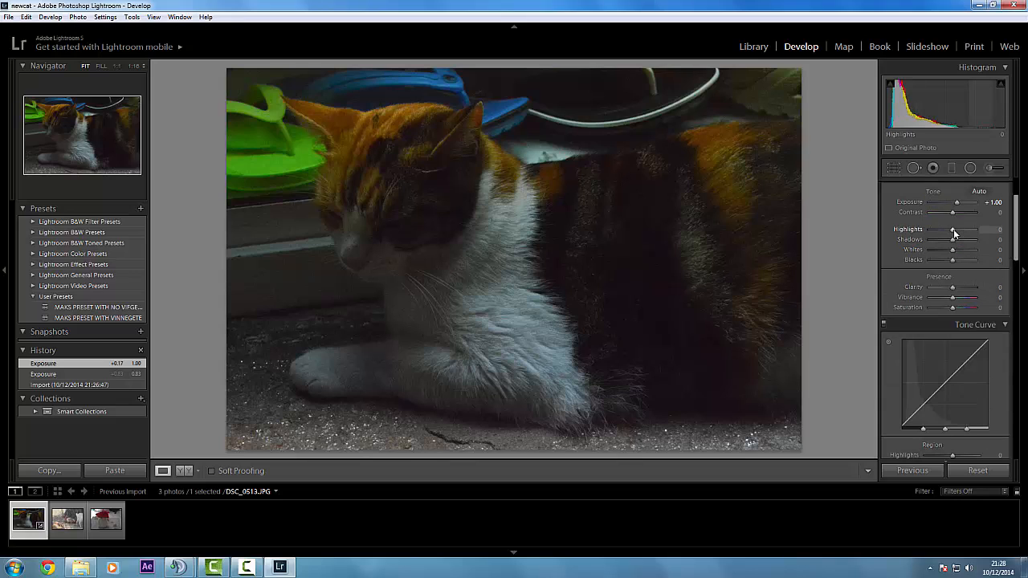
{"action": "left_click_drag", "start_coordinate": [953, 229], "coordinate": [959, 230]}
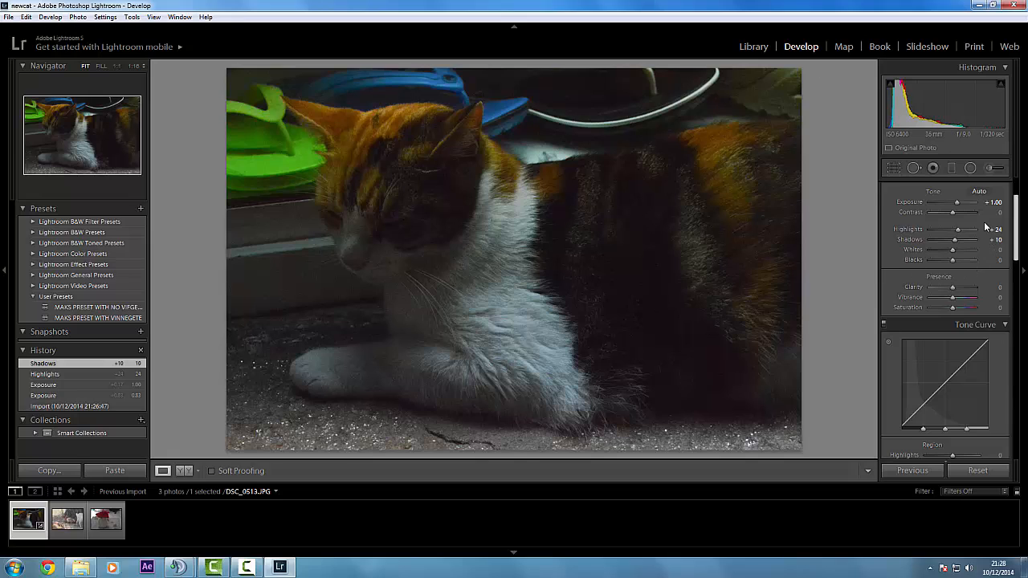
{"action": "scroll", "coordinate": [990, 227], "scroll_direction": "up", "scroll_amount": 2}
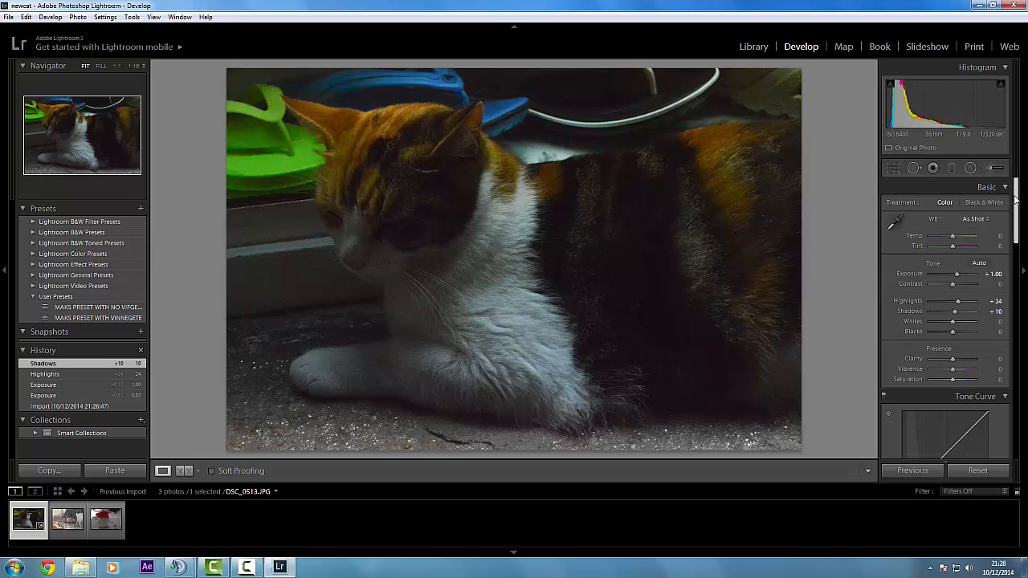
Try out different Whites values on the cat photo and reset Whites to 0
{"action": "scroll", "coordinate": [1014, 192], "scroll_direction": "down", "scroll_amount": 2}
{"action": "scroll", "coordinate": [1014, 193], "scroll_direction": "up", "scroll_amount": 2}
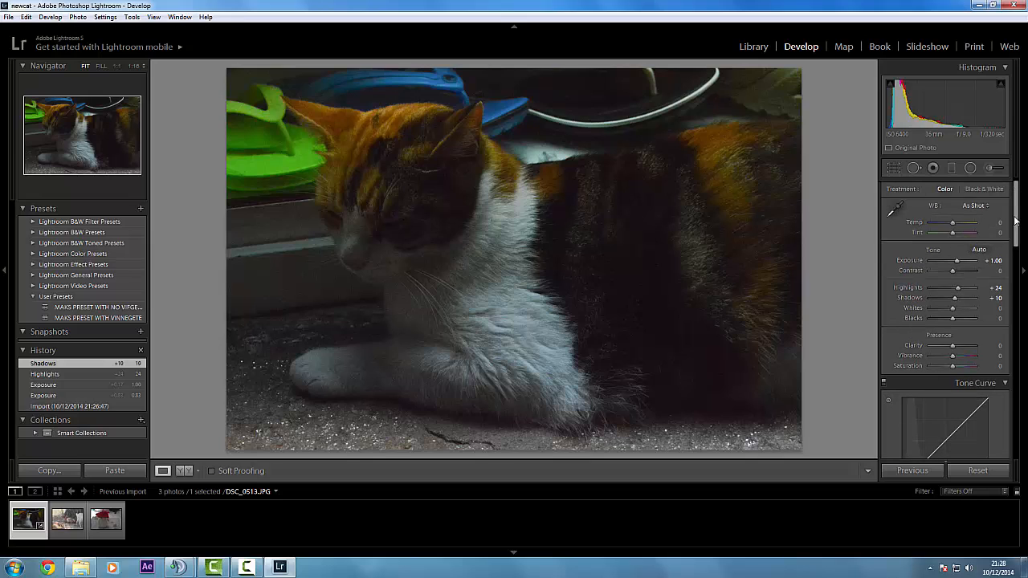
{"action": "left_click_drag", "start_coordinate": [953, 309], "coordinate": [954, 312]}
{"action": "double_click", "coordinate": [953, 308]}
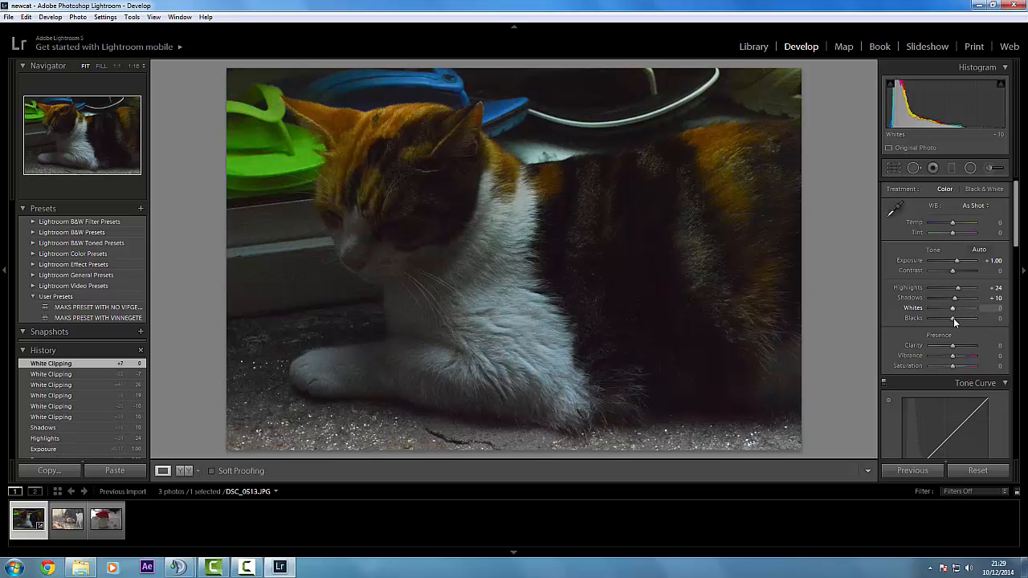
Increase the cat photo's Saturation to +17
{"action": "scroll", "coordinate": [966, 331], "scroll_direction": "down", "scroll_amount": 2}
{"action": "scroll", "coordinate": [961, 325], "scroll_direction": "up", "scroll_amount": 3}
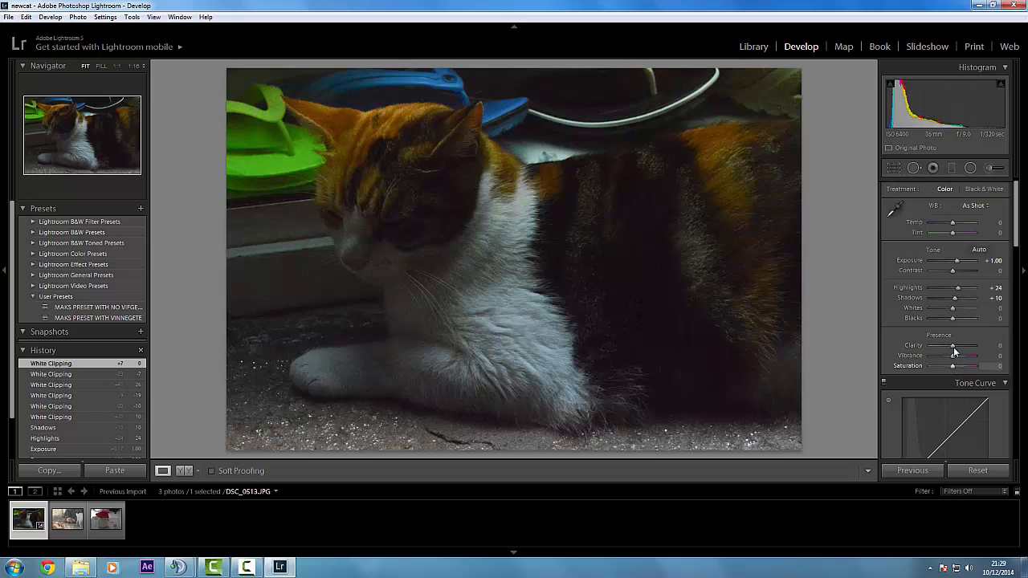
{"action": "left_click_drag", "start_coordinate": [953, 365], "coordinate": [962, 371]}
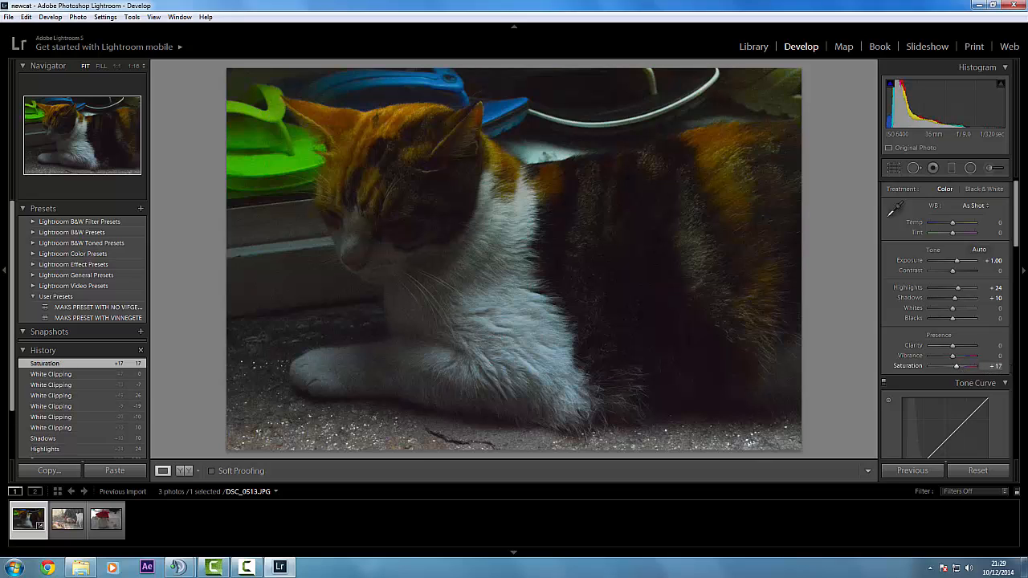
Set the cat photo's Saturation to +15
{"action": "left_click", "coordinate": [999, 367]}
{"action": "type", "text": "+ 15"}
{"action": "key", "text": "Return"}
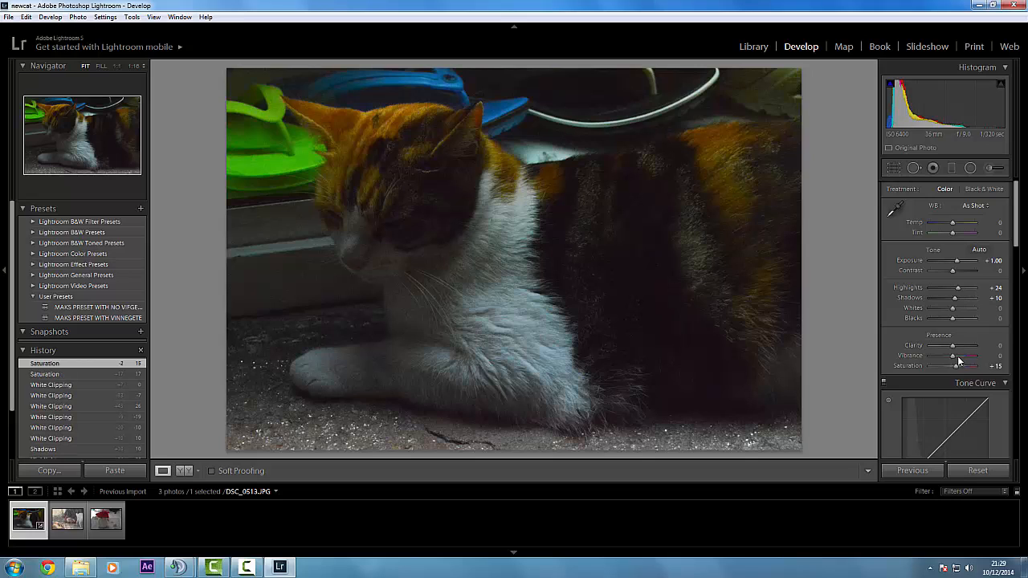
Raise the cat photo's Vibrance to +10 and reset Clarity to 0
{"action": "mouse_move", "coordinate": [954, 356]}
{"action": "left_mouse_down"}
{"action": "mouse_move", "coordinate": [985, 351]}
{"action": "mouse_move", "coordinate": [952, 351]}
{"action": "left_mouse_up"}
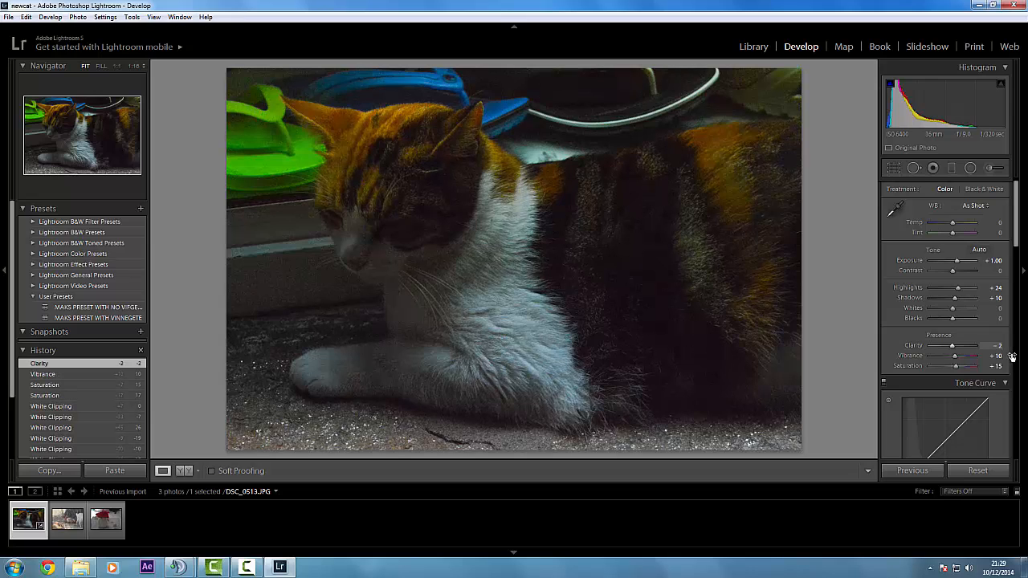
{"action": "left_click", "coordinate": [999, 345]}
{"action": "type", "text": "0"}
{"action": "key", "text": "Return"}
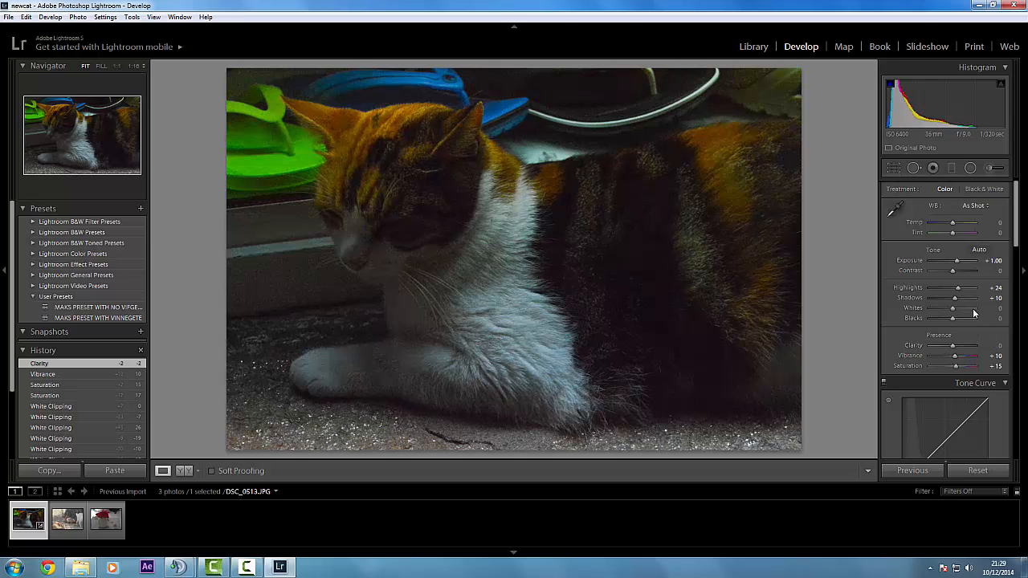
Set the cat photo's tone curve Lights to +10 and Darks to -10
{"action": "scroll", "coordinate": [975, 313], "scroll_direction": "down", "scroll_amount": 3}
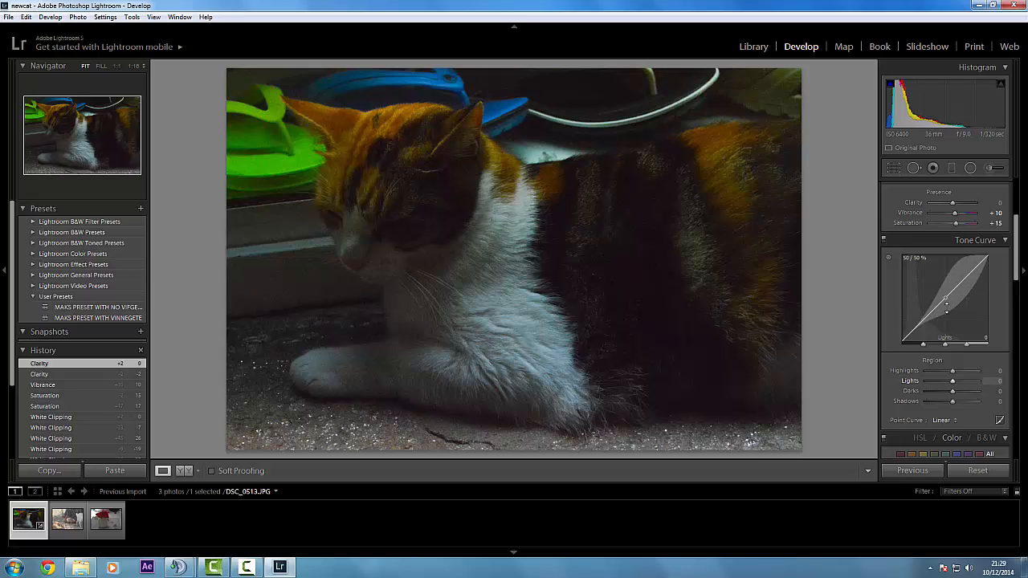
{"action": "left_click_drag", "start_coordinate": [947, 308], "coordinate": [947, 306]}
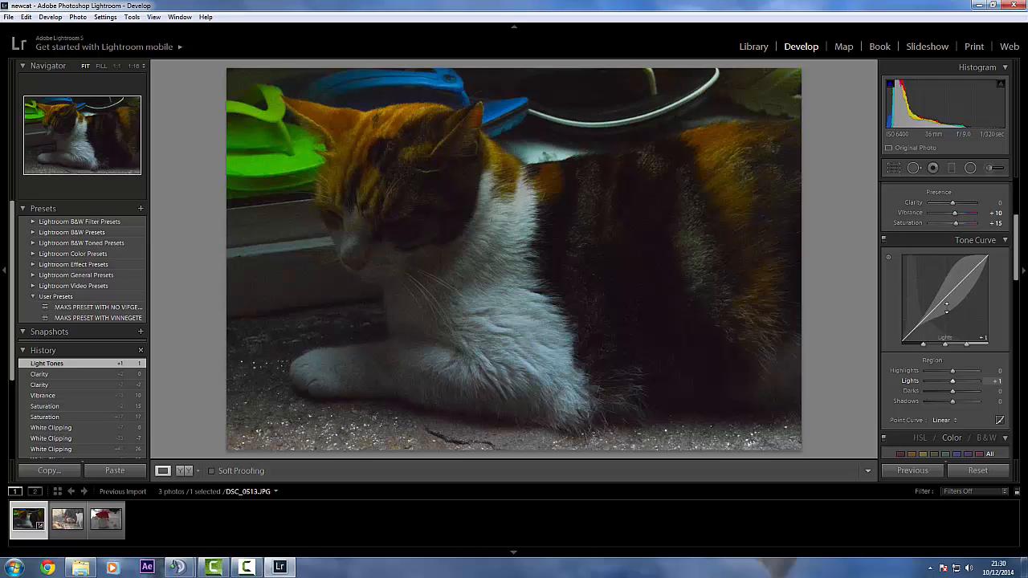
{"action": "left_click", "coordinate": [947, 308]}
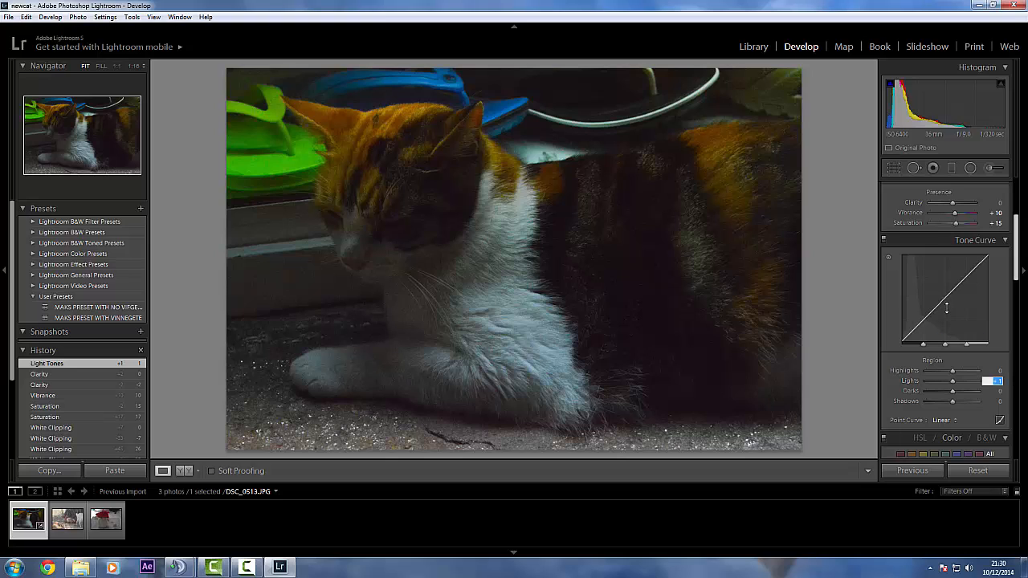
{"action": "type", "text": "-10"}
{"action": "key", "text": "Return"}
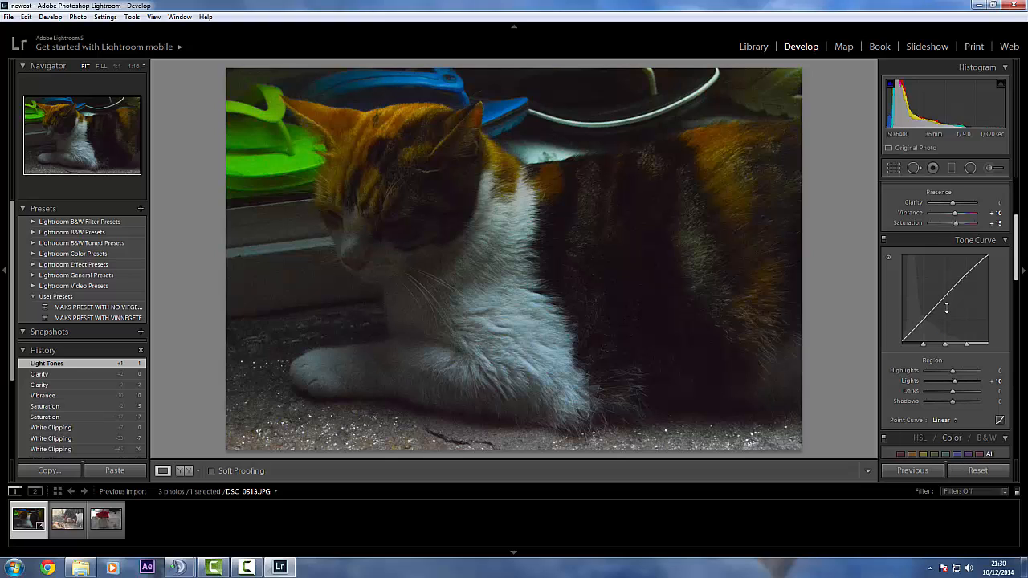
{"action": "left_click", "coordinate": [996, 391]}
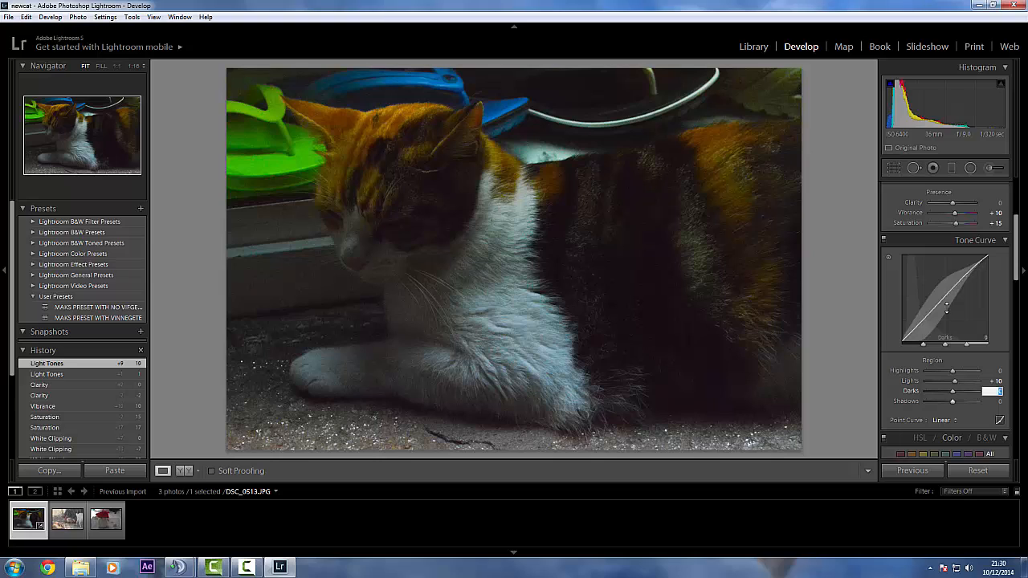
{"action": "type", "text": "-2"}
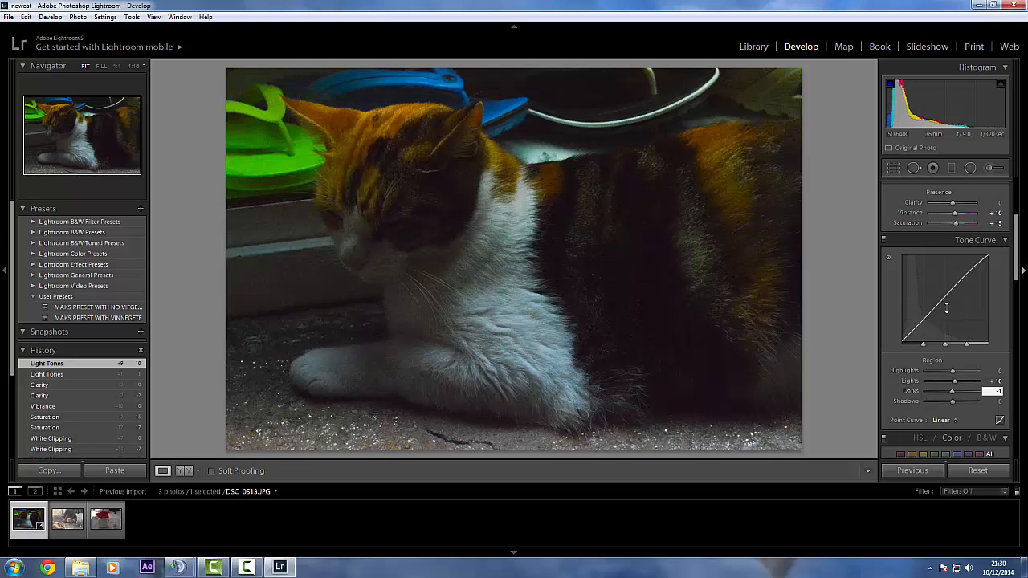
{"action": "type", "text": "0"}
{"action": "key", "text": "Return"}
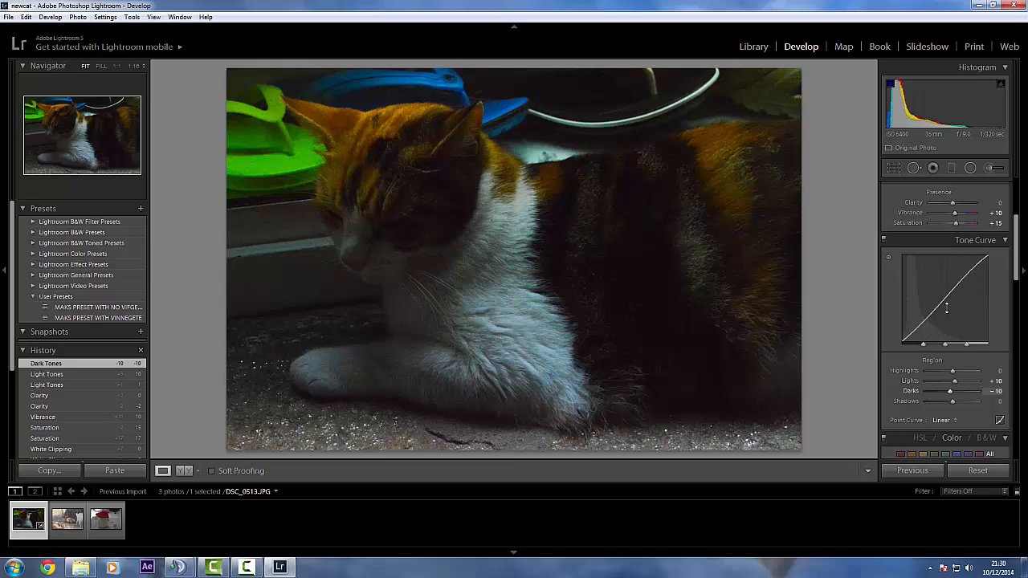
Strengthen the cat photo's tone curve contrast with Lights at +20 and Darks at -20
{"action": "left_click_drag", "start_coordinate": [946, 305], "coordinate": [946, 308]}
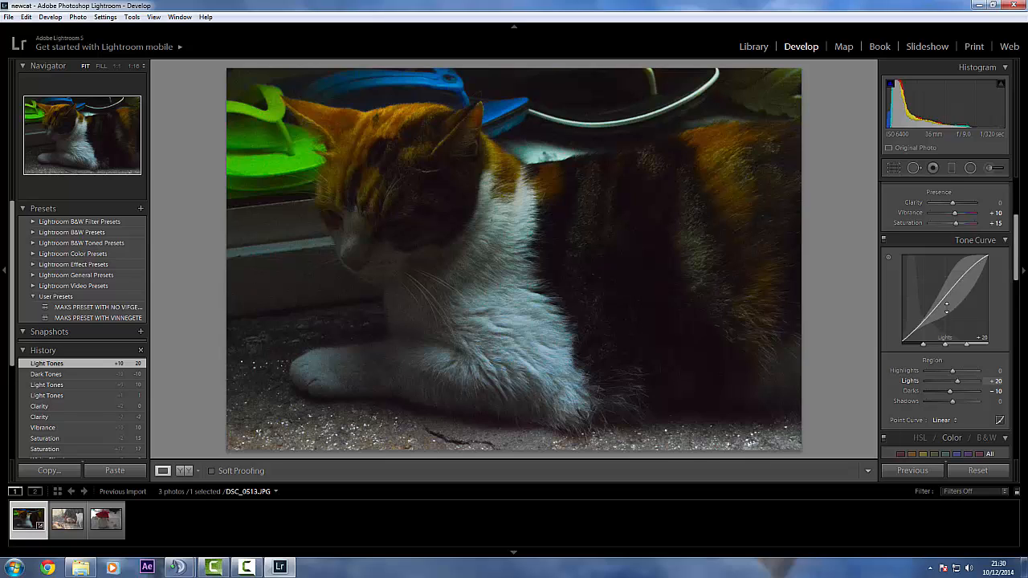
{"action": "type", "text": "-20"}
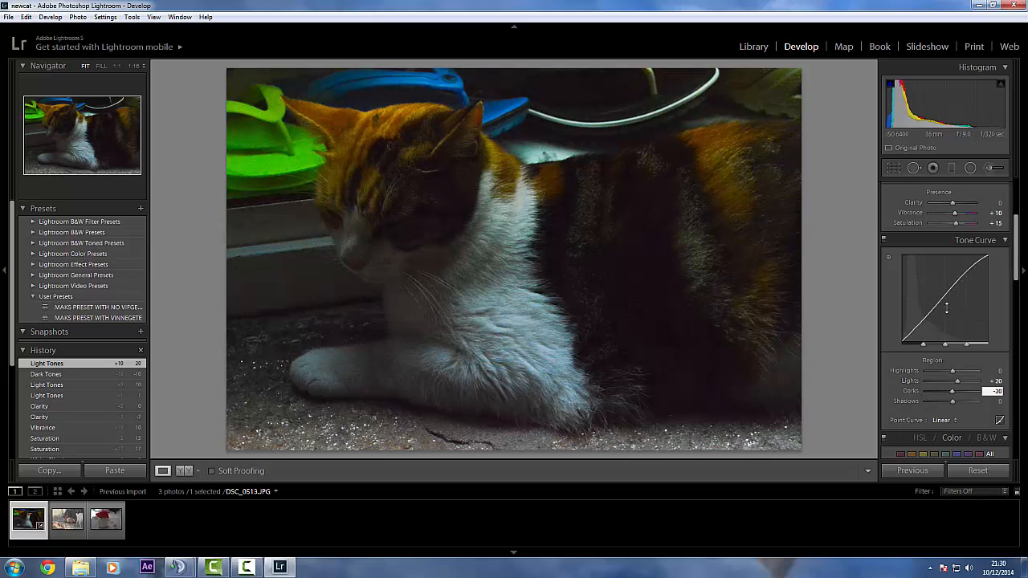
{"action": "key", "text": "Return"}
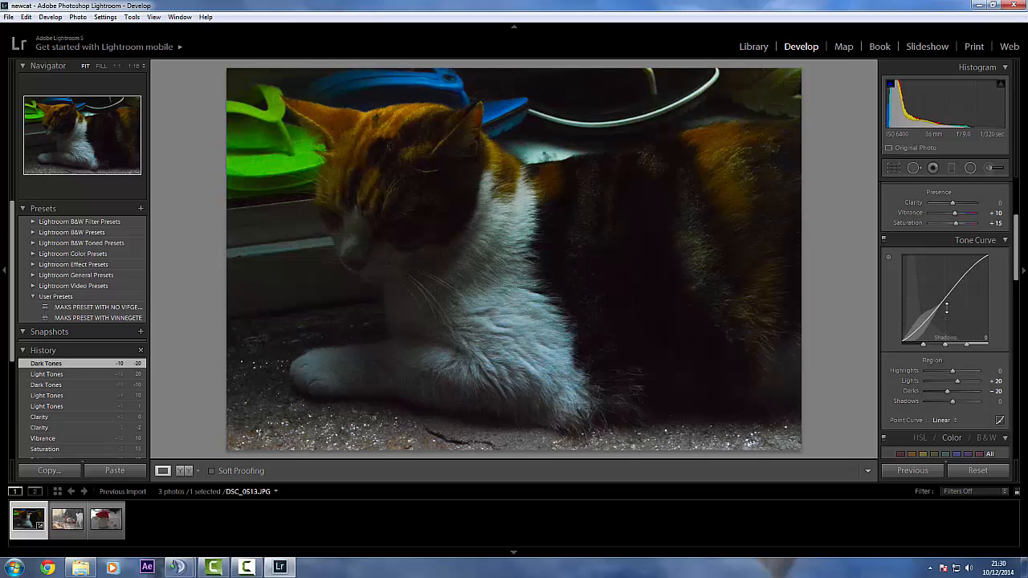
Correct the cat photo's white balance by sampling the white chest fur as the target neutral with the White Balance Selector
{"action": "scroll", "coordinate": [946, 307], "scroll_direction": "down", "scroll_amount": 5}
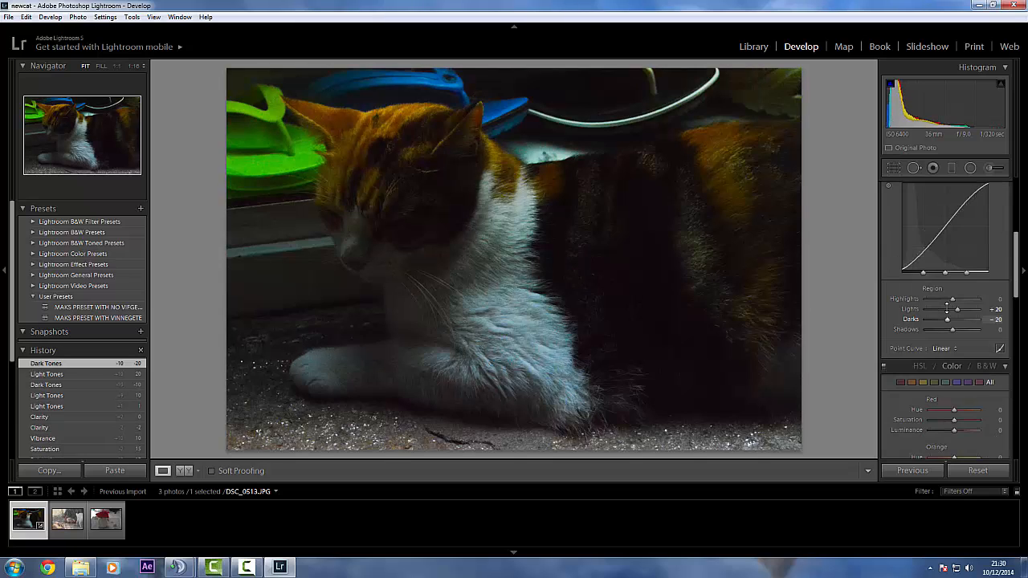
{"action": "scroll", "coordinate": [946, 307], "scroll_direction": "down", "scroll_amount": 10}
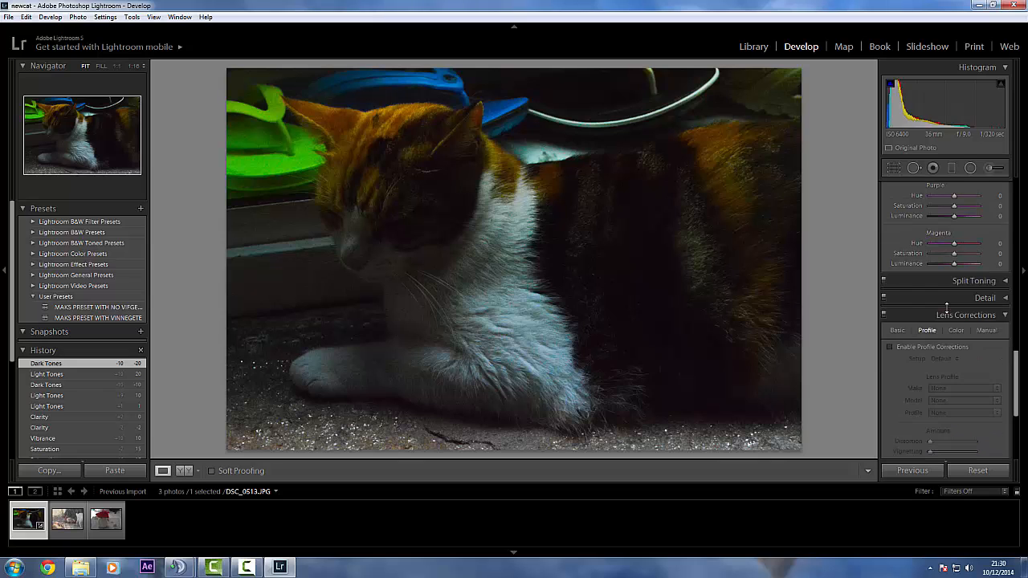
{"action": "scroll", "coordinate": [945, 306], "scroll_direction": "up", "scroll_amount": 15}
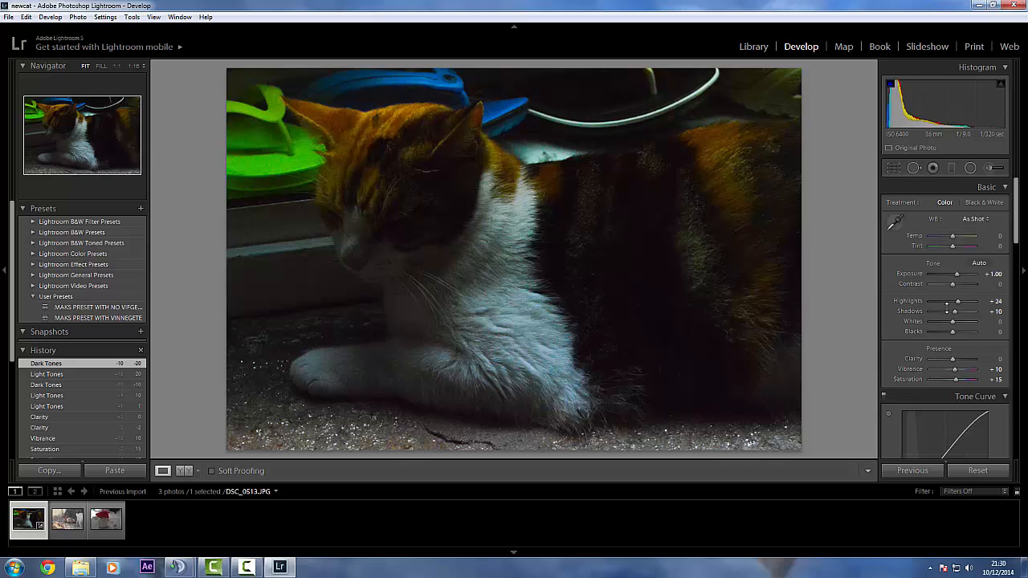
{"action": "left_click", "coordinate": [894, 223]}
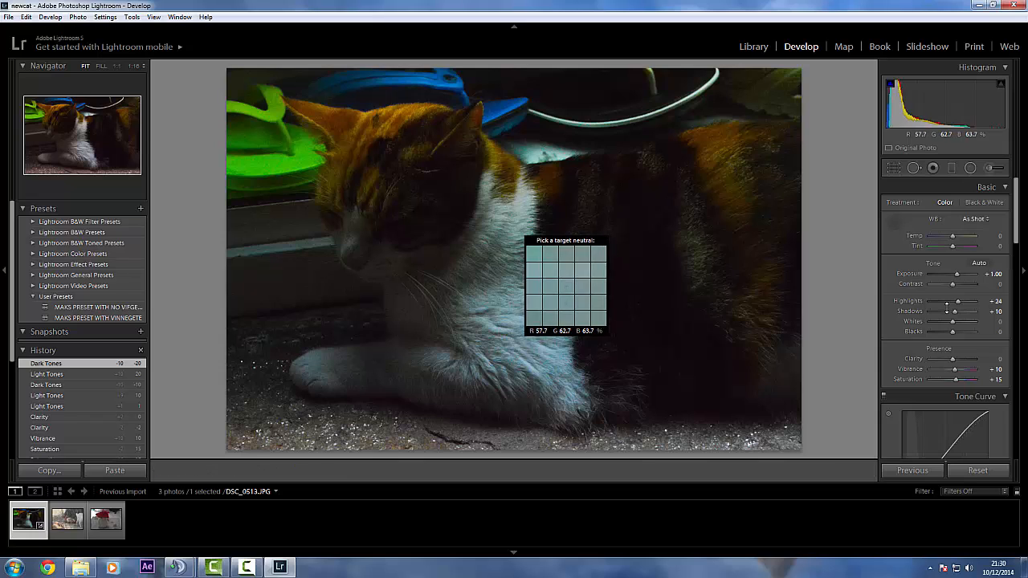
{"action": "left_click", "coordinate": [566, 285]}
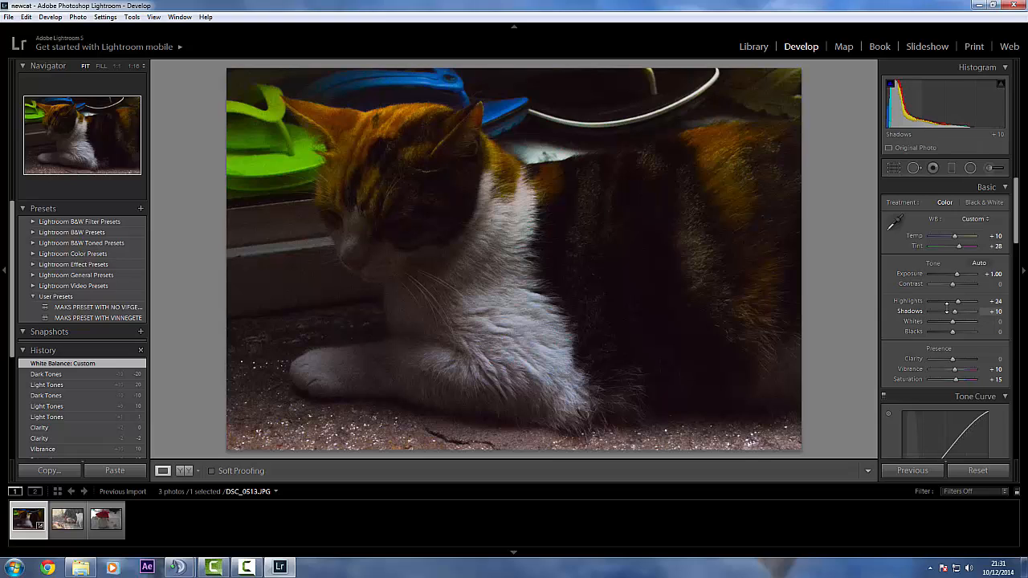
Try Shadows values of +30, +40 and +100 on the cat photo
{"action": "left_click", "coordinate": [994, 311]}
{"action": "type", "text": "+30"}
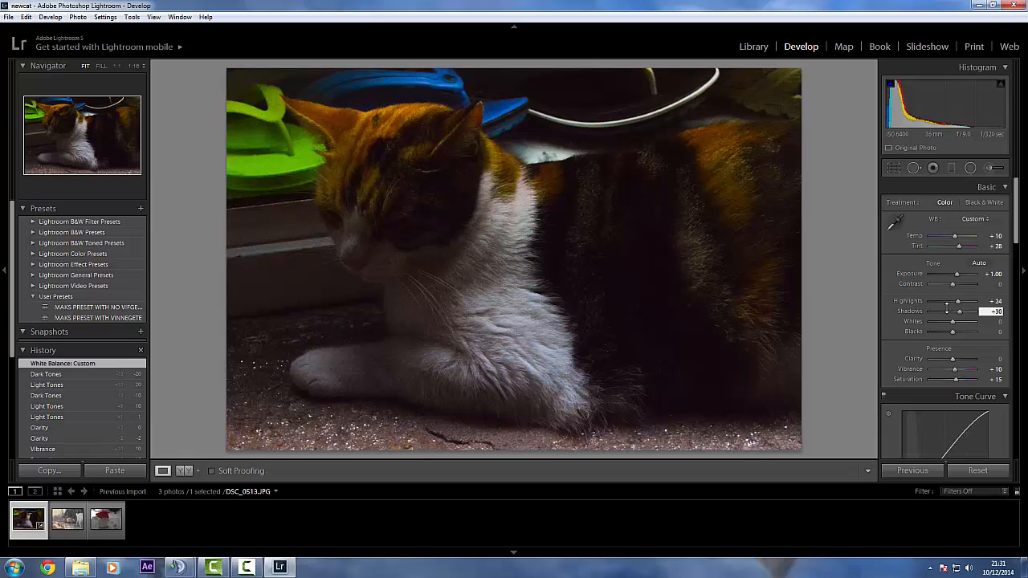
{"action": "key", "text": "Return"}
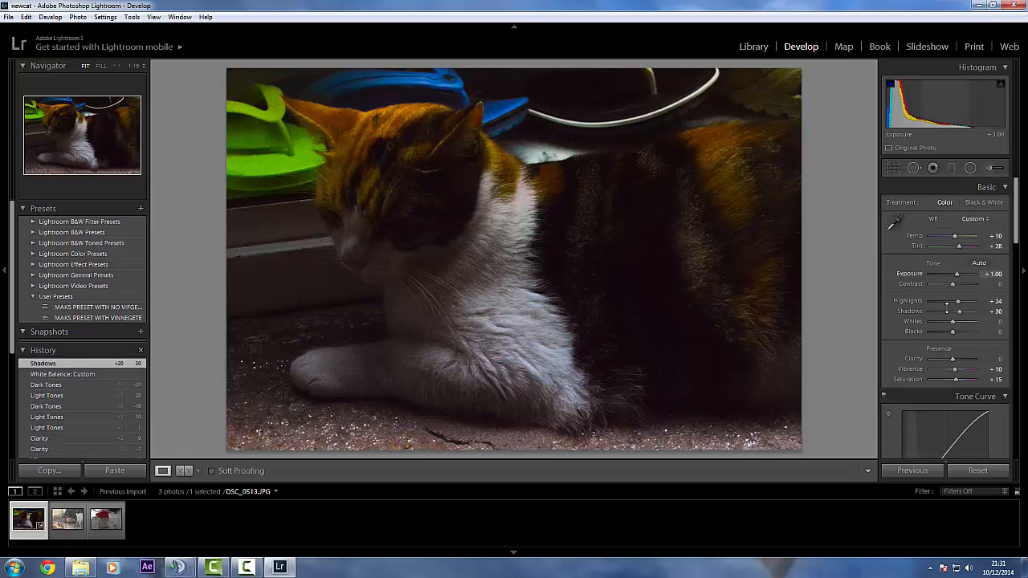
{"action": "left_click", "coordinate": [995, 311]}
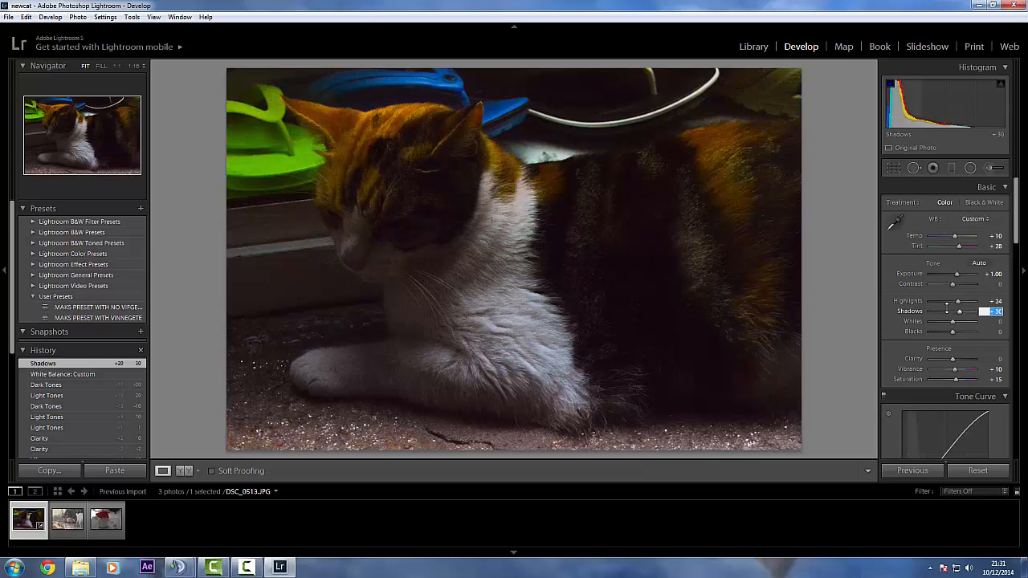
{"action": "type", "text": "+ 40"}
{"action": "key", "text": "Return"}
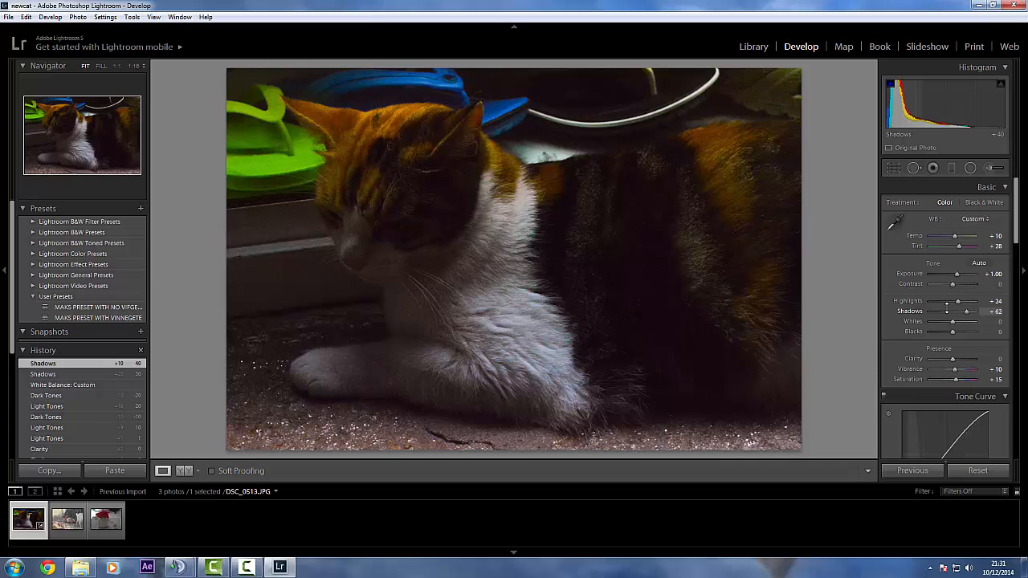
{"action": "key", "text": "Up"}
{"action": "key", "text": "Up"}
{"action": "key", "text": "Up"}
{"action": "key", "text": "Up"}
{"action": "key", "text": "Up"}
{"action": "key", "text": "Up"}
{"action": "key", "text": "Up"}
{"action": "key", "text": "Up"}
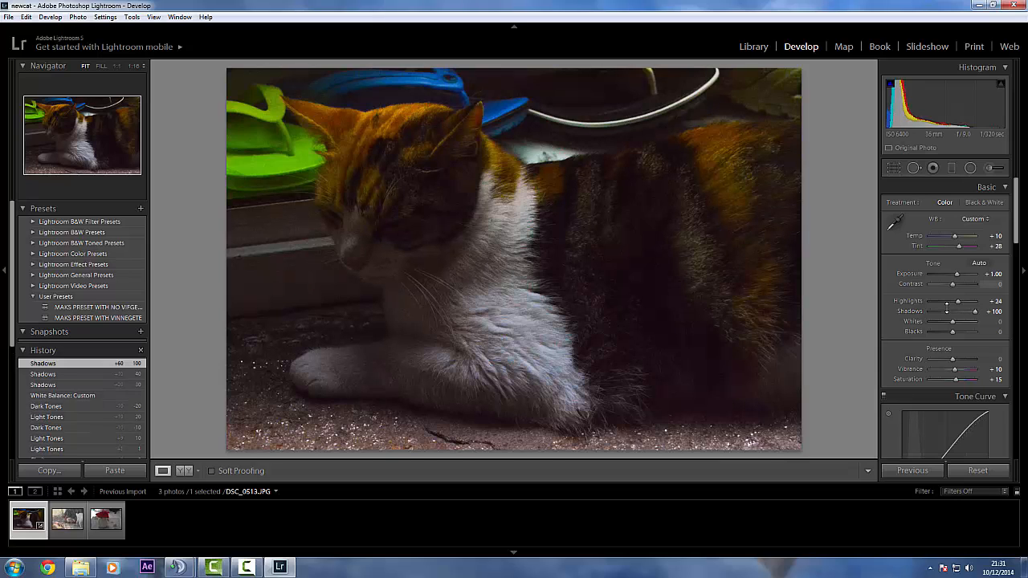
Set the cat photo's Shadows to +60
{"action": "left_click", "coordinate": [994, 311]}
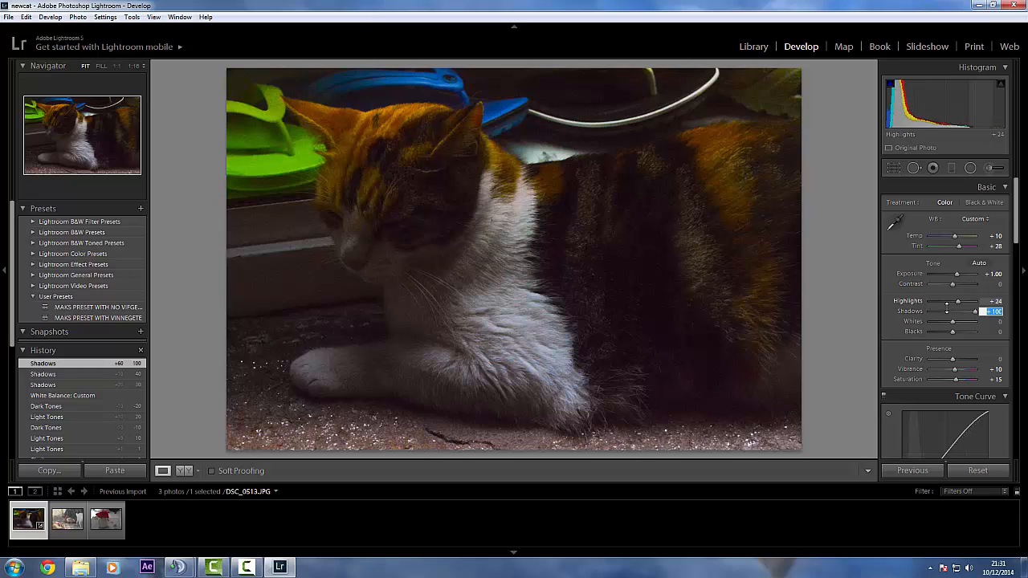
{"action": "type", "text": "-0"}
{"action": "key", "text": "Return"}
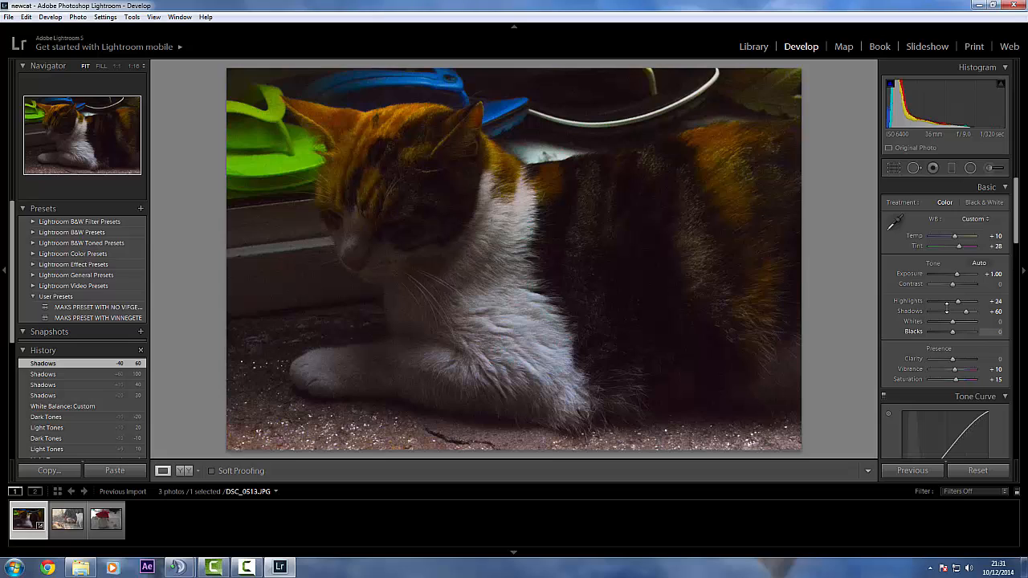
{"action": "scroll", "coordinate": [945, 307], "scroll_direction": "down", "scroll_amount": 3}
{"action": "scroll", "coordinate": [946, 307], "scroll_direction": "down", "scroll_amount": 5}
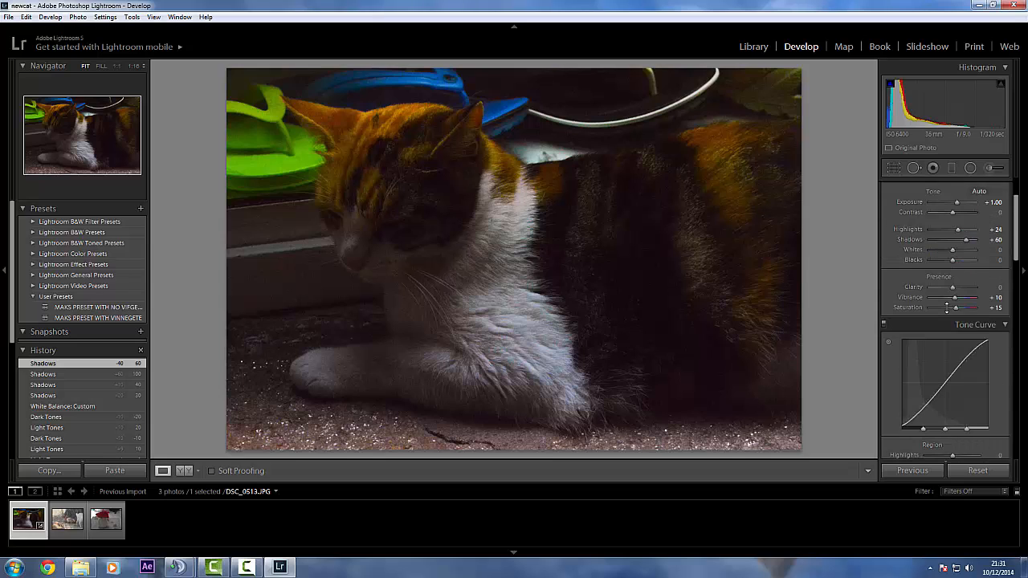
{"action": "scroll", "coordinate": [947, 306], "scroll_direction": "up", "scroll_amount": 5}
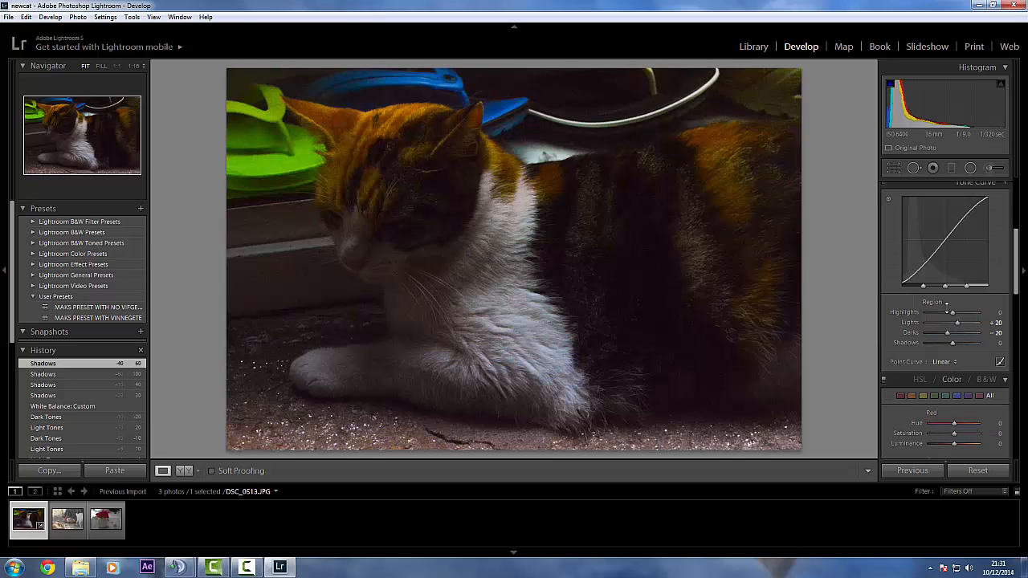
{"action": "scroll", "coordinate": [946, 307], "scroll_direction": "up", "scroll_amount": 3}
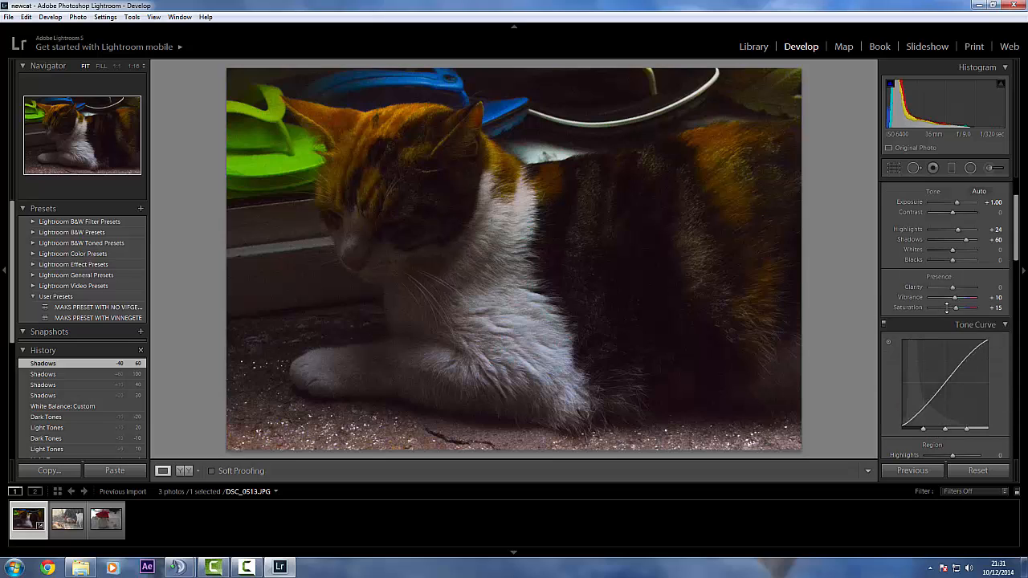
{"action": "scroll", "coordinate": [947, 307], "scroll_direction": "up", "scroll_amount": 2}
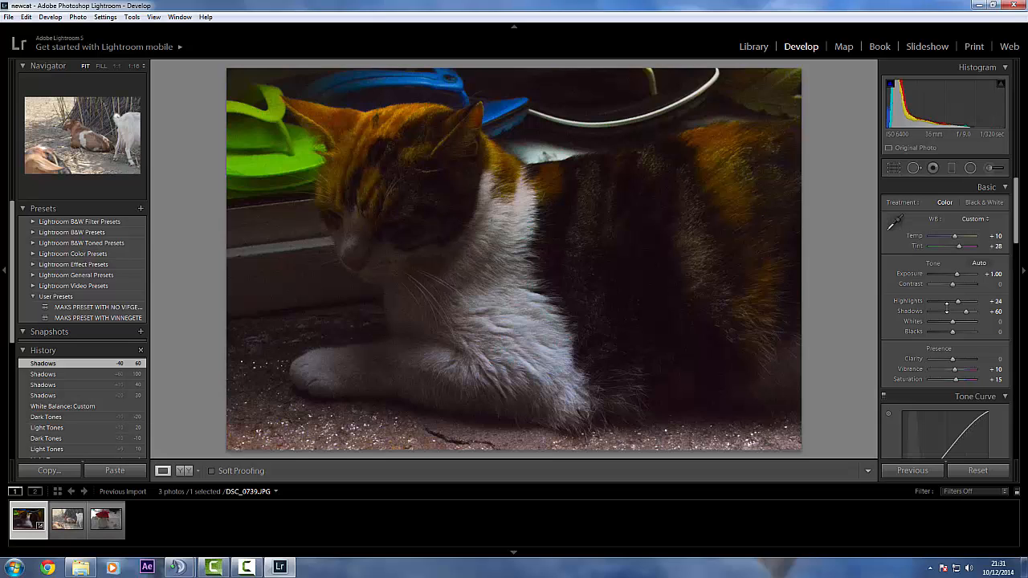
{"action": "scroll", "coordinate": [946, 305], "scroll_direction": "down", "scroll_amount": 5}
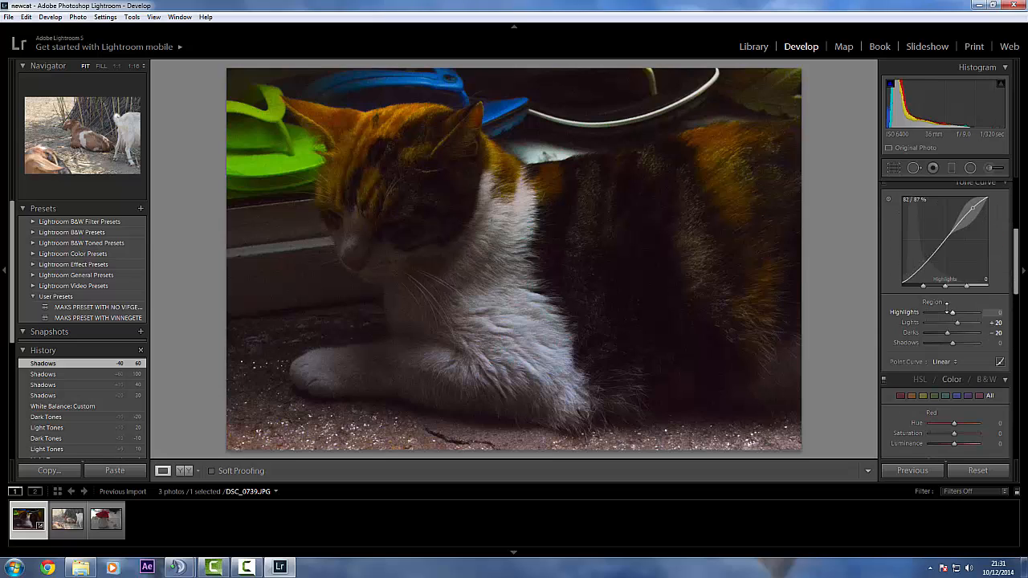
{"action": "scroll", "coordinate": [946, 305], "scroll_direction": "down", "scroll_amount": 3}
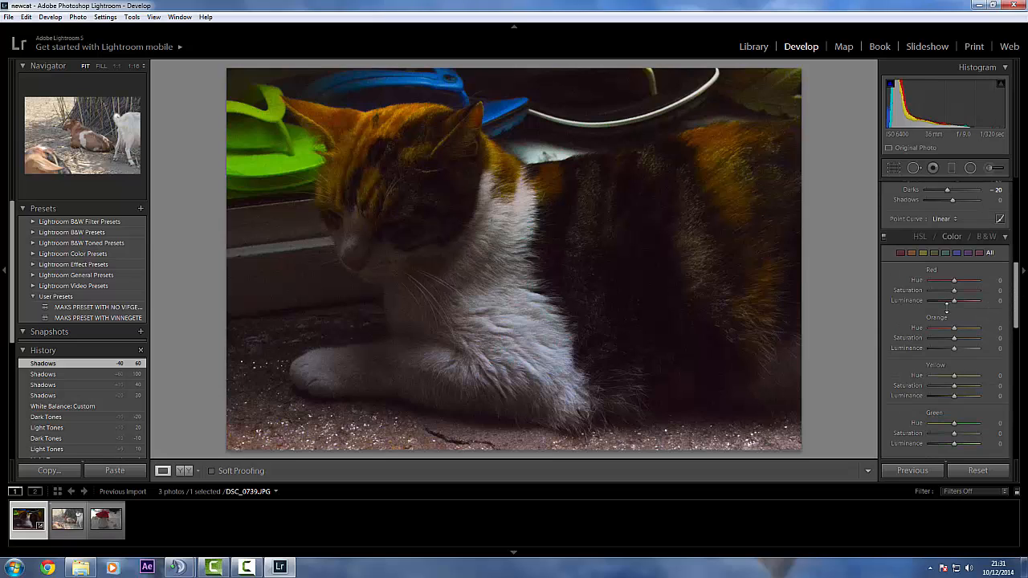
Open the goat photo DSC_0739.JPG and inspect the lying brown-and-white goat's fur at 1:1 magnification
{"action": "mouse_move", "coordinate": [178, 567]}
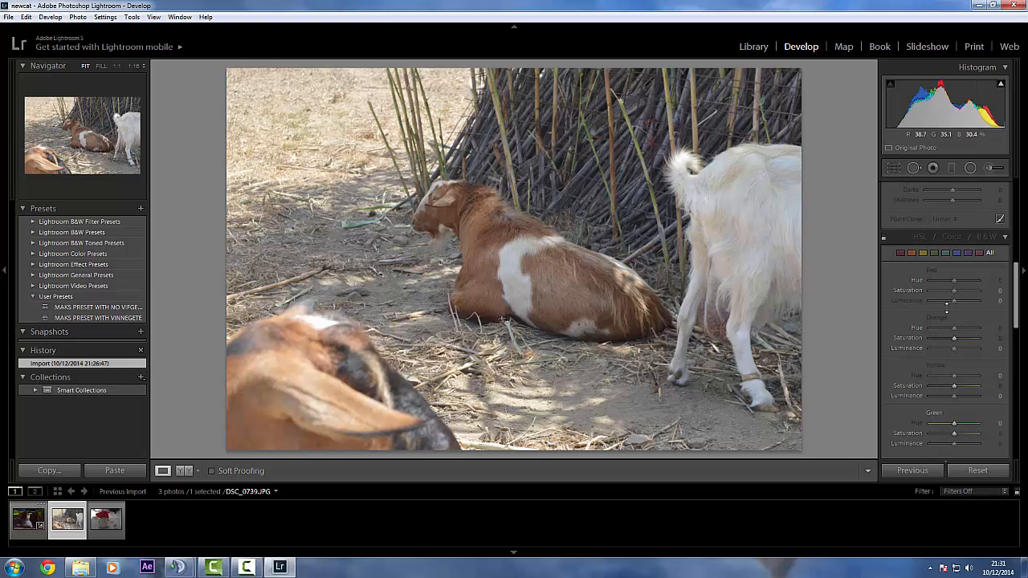
{"action": "scroll", "coordinate": [947, 305], "scroll_direction": "up", "scroll_amount": 3}
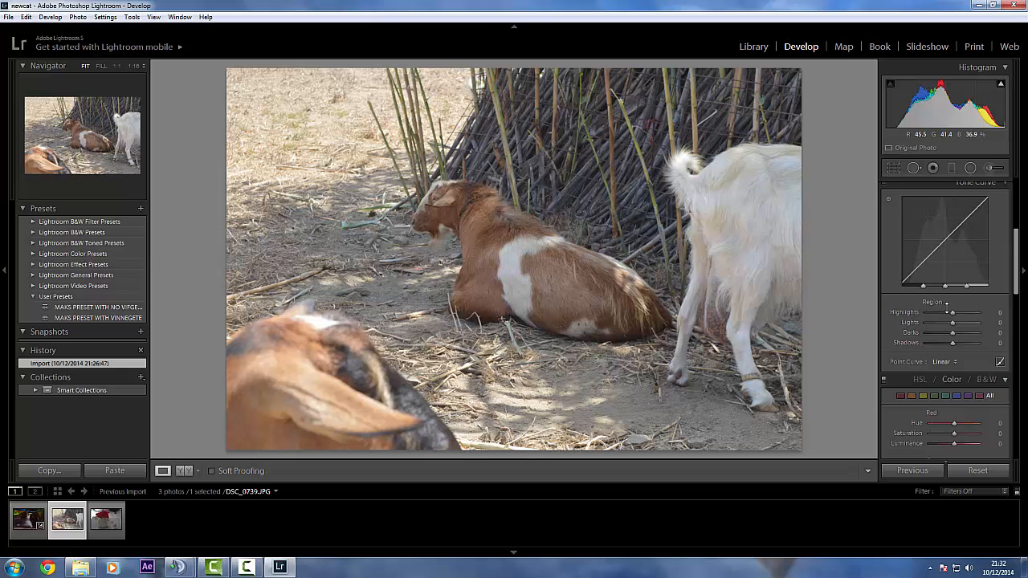
{"action": "left_click", "coordinate": [501, 271]}
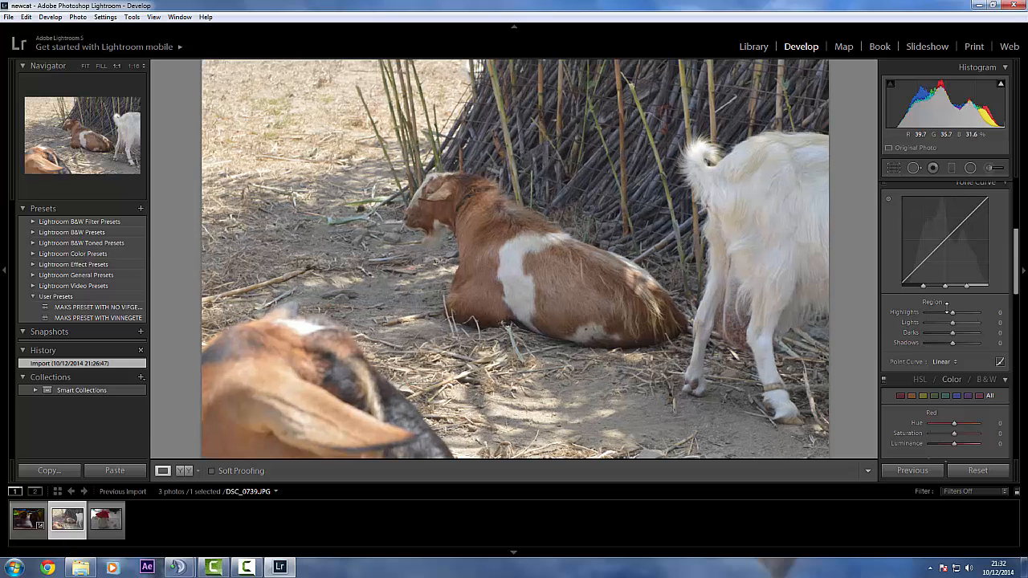
{"action": "left_click", "coordinate": [502, 274]}
{"action": "left_click", "coordinate": [504, 278]}
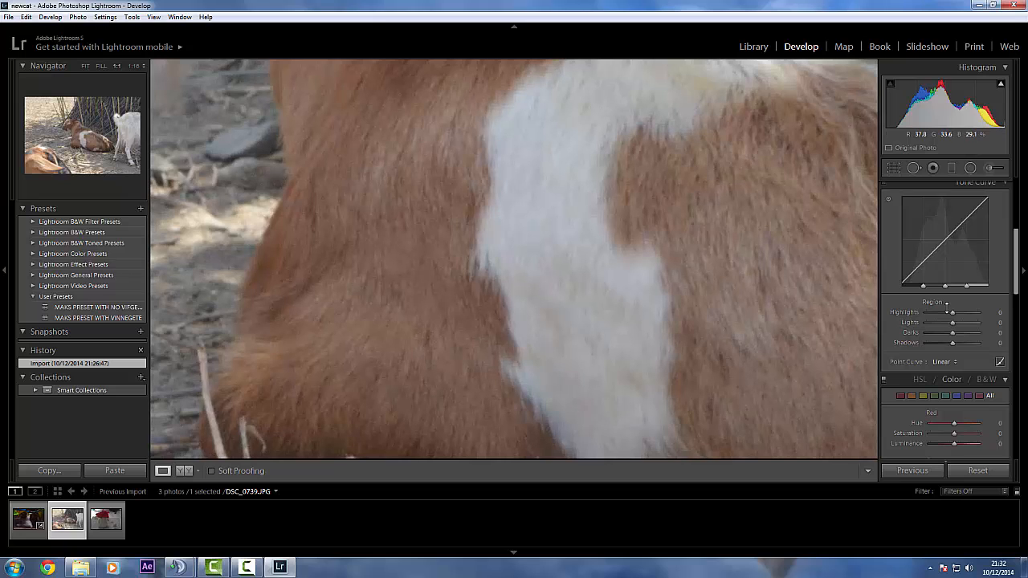
Fit the whole goat photo in view and try Highlights values of -100, +40, -12 and -31
{"action": "left_click", "coordinate": [500, 312]}
{"action": "right_click", "coordinate": [500, 312]}
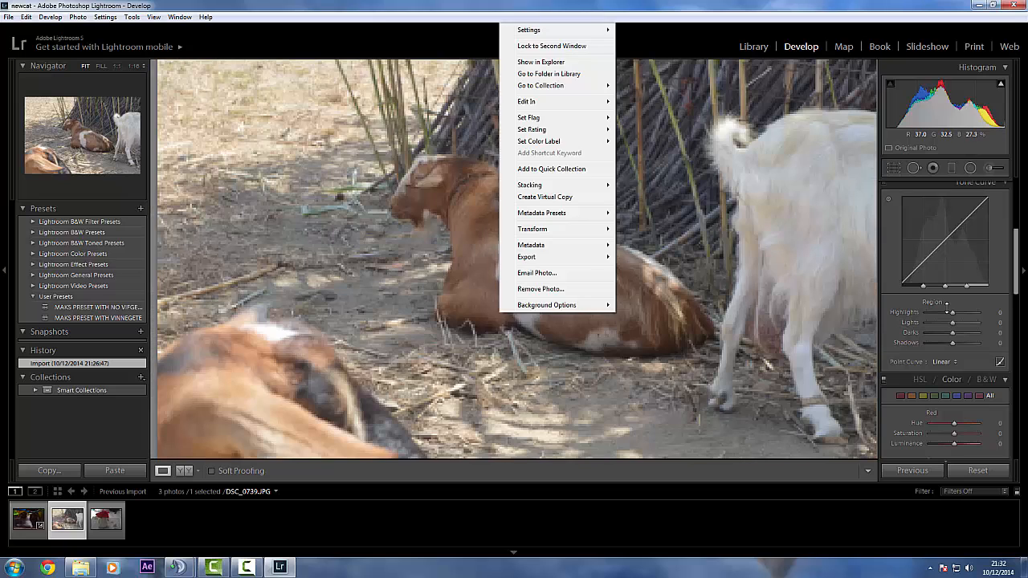
{"action": "key", "text": "Escape"}
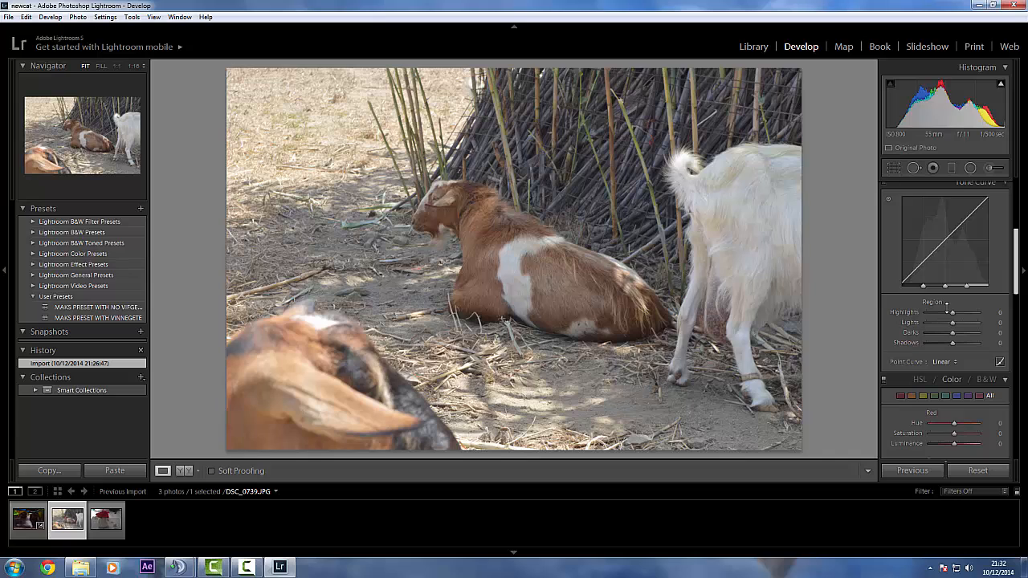
{"action": "scroll", "coordinate": [946, 303], "scroll_direction": "up", "scroll_amount": 5}
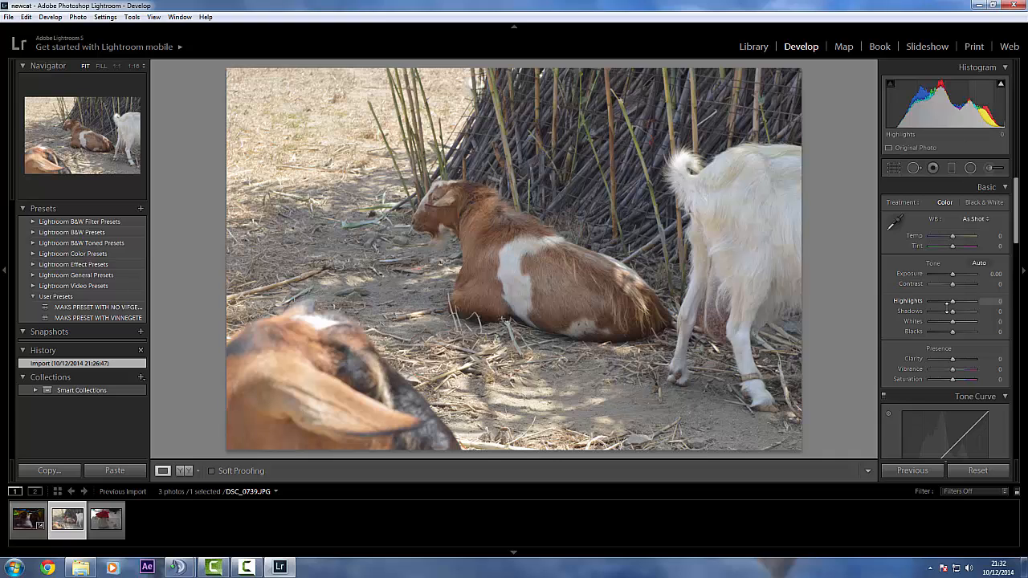
{"action": "left_click_drag", "start_coordinate": [951, 301], "coordinate": [929, 302]}
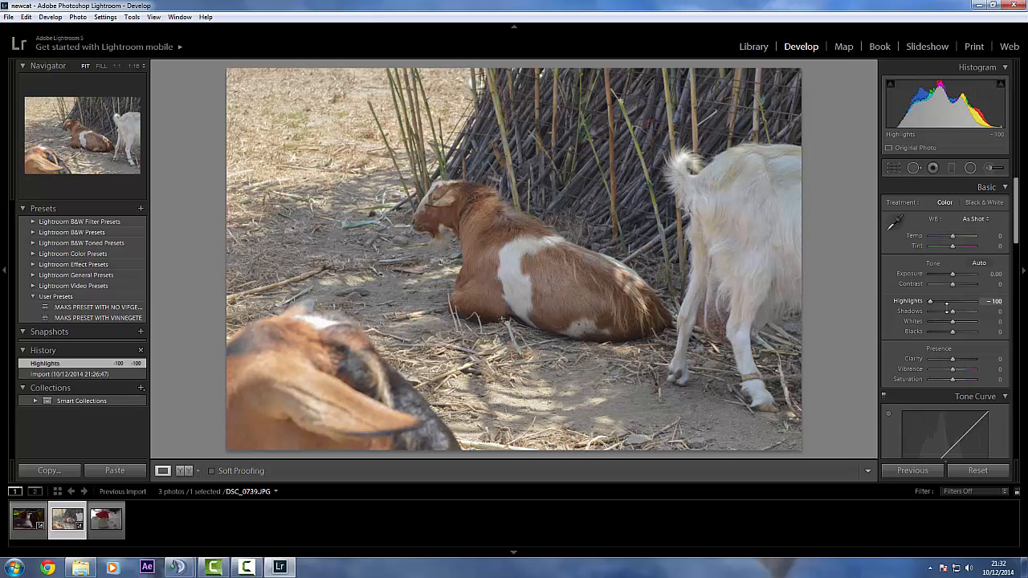
{"action": "left_click_drag", "start_coordinate": [929, 301], "coordinate": [961, 301]}
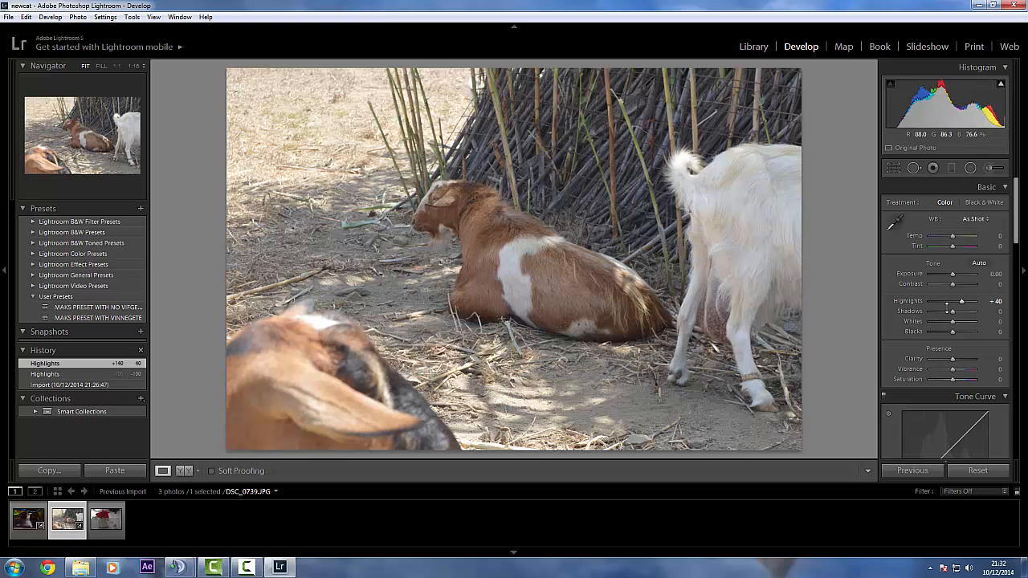
{"action": "left_click_drag", "start_coordinate": [946, 304], "coordinate": [945, 301]}
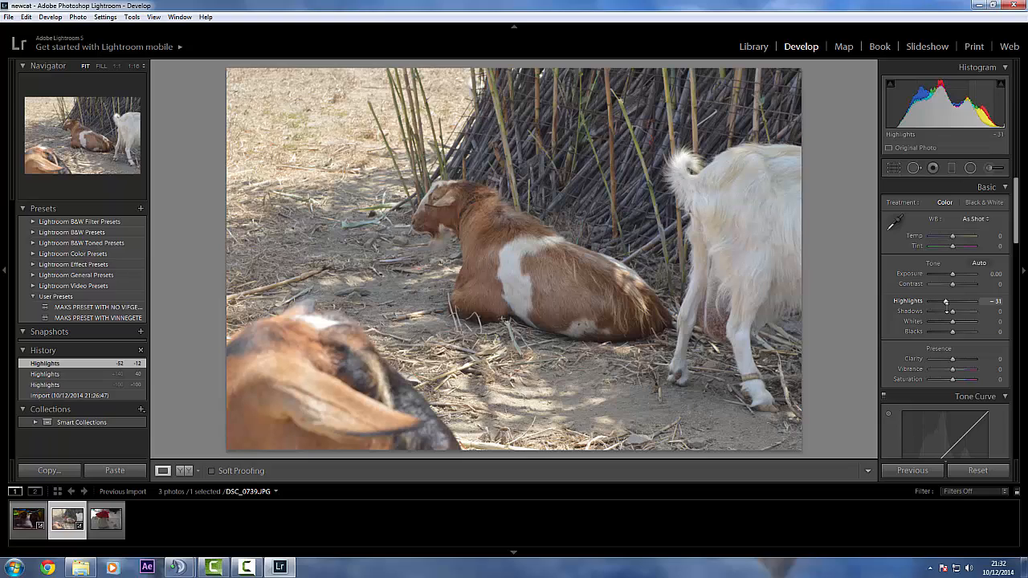
Set the goat photo's Highlights to -30
{"action": "left_click", "coordinate": [996, 302]}
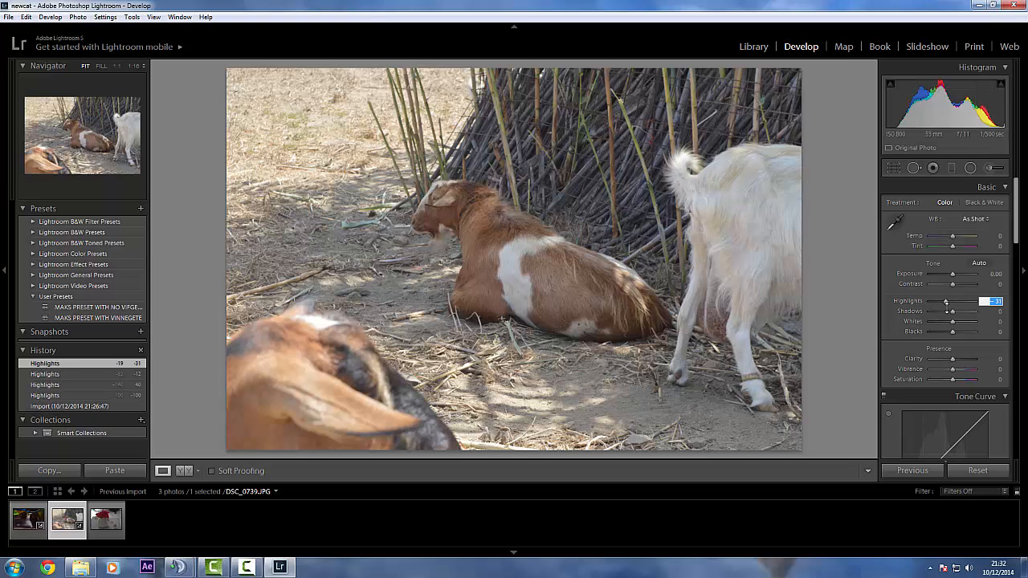
{"action": "key", "text": "BackSpace"}
{"action": "type", "text": "- 30"}
{"action": "key", "text": "Return"}
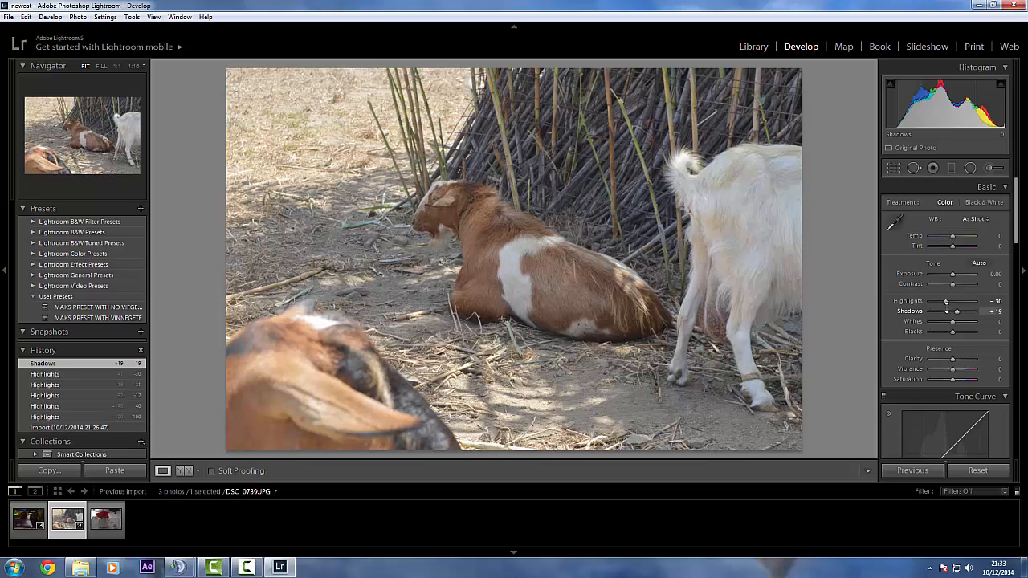
Compare Shadows values of +33, -7 and -40 on the goat photo and settle on -10
{"action": "left_click_drag", "start_coordinate": [956, 311], "coordinate": [959, 311]}
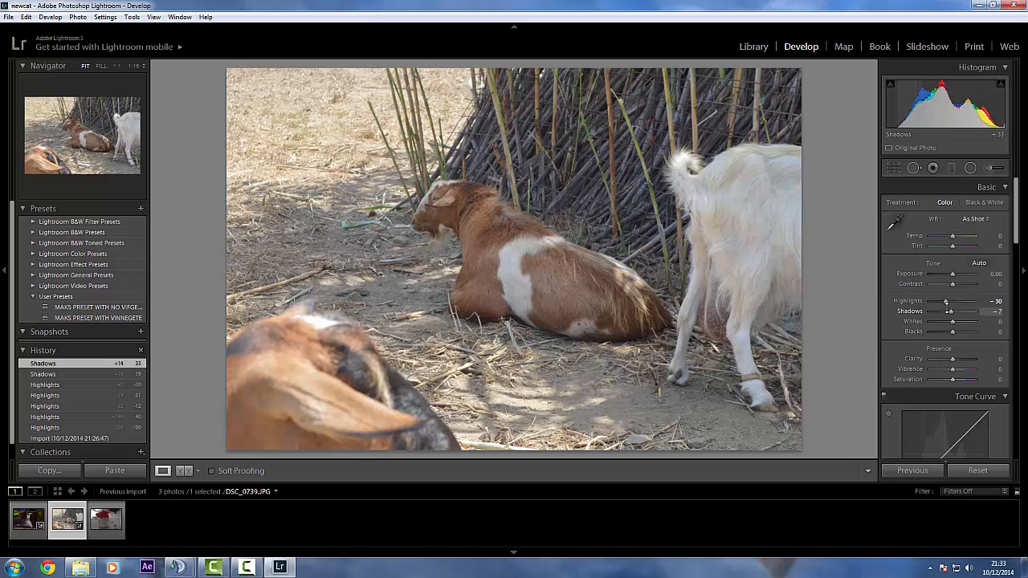
{"action": "left_click_drag", "start_coordinate": [948, 311], "coordinate": [944, 312]}
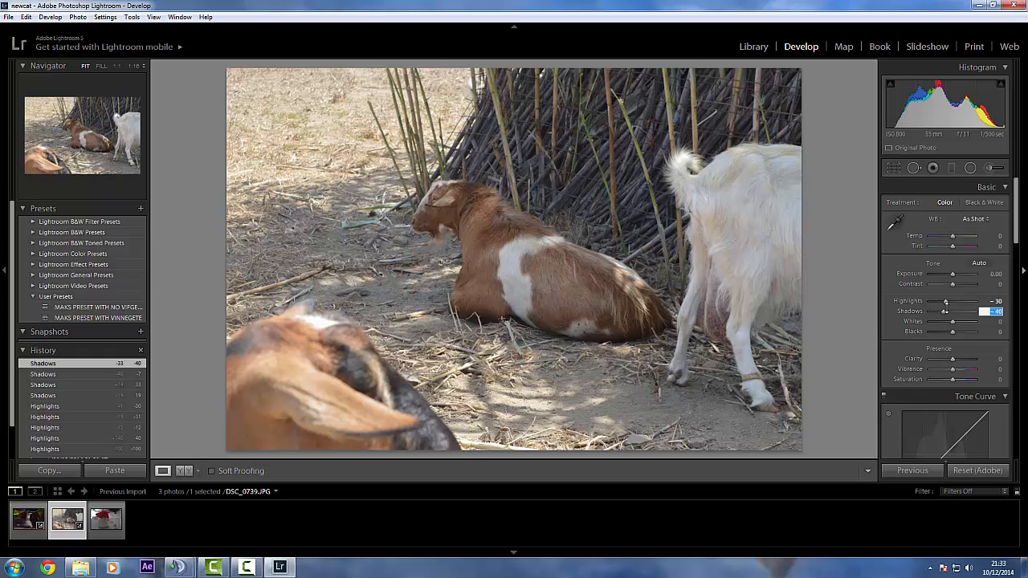
{"action": "type", "text": "-10"}
{"action": "key", "text": "Return"}
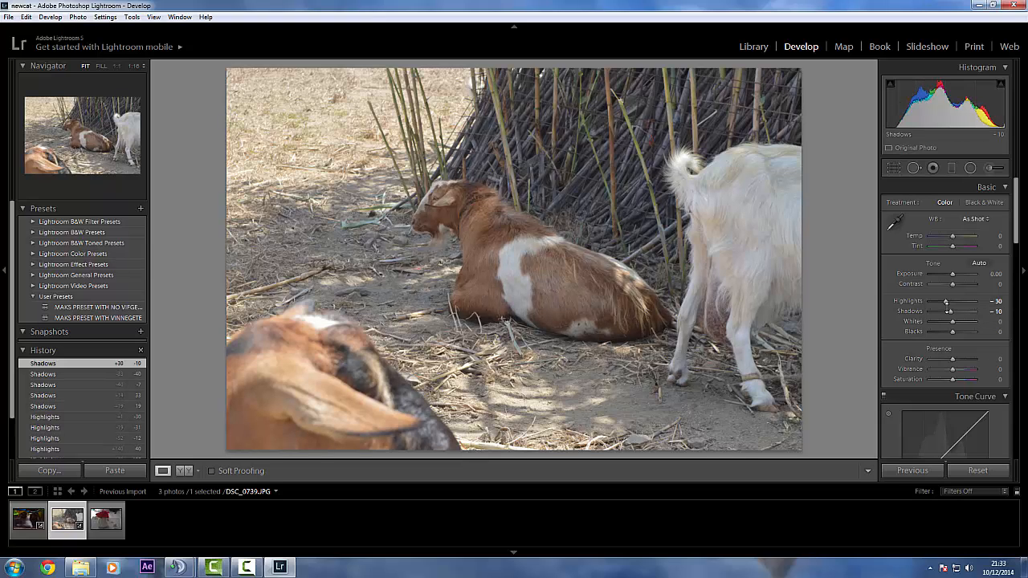
Set the goat photo's Saturation to +10 and Vibrance to +10
{"action": "scroll", "coordinate": [947, 306], "scroll_direction": "down", "scroll_amount": 2}
{"action": "scroll", "coordinate": [946, 306], "scroll_direction": "down", "scroll_amount": 1}
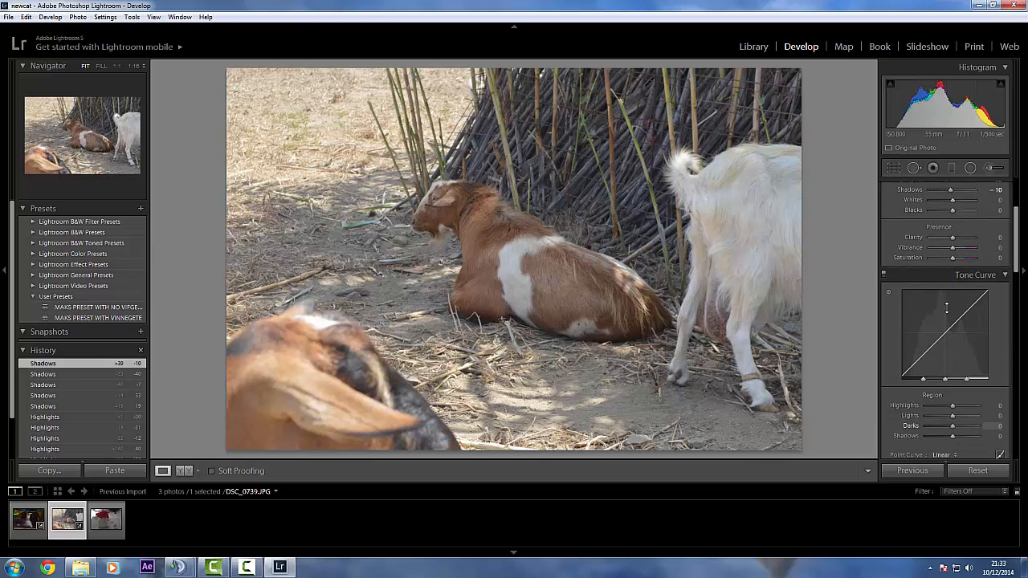
{"action": "key", "text": "Tab"}
{"action": "type", "text": "+10"}
{"action": "key", "text": "Return"}
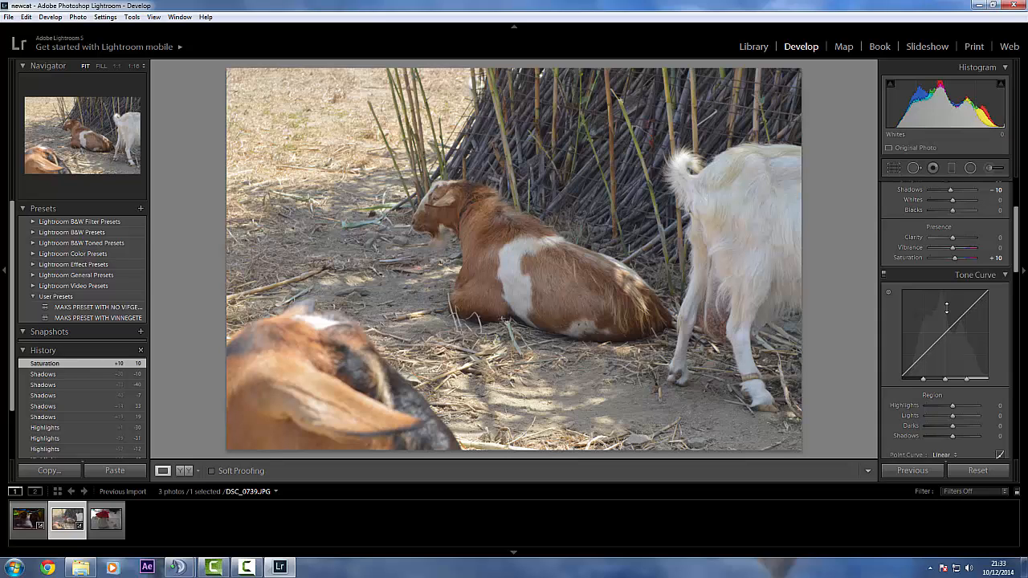
{"action": "left_click", "coordinate": [990, 247]}
{"action": "type", "text": "+ 10"}
{"action": "key", "text": "Return"}
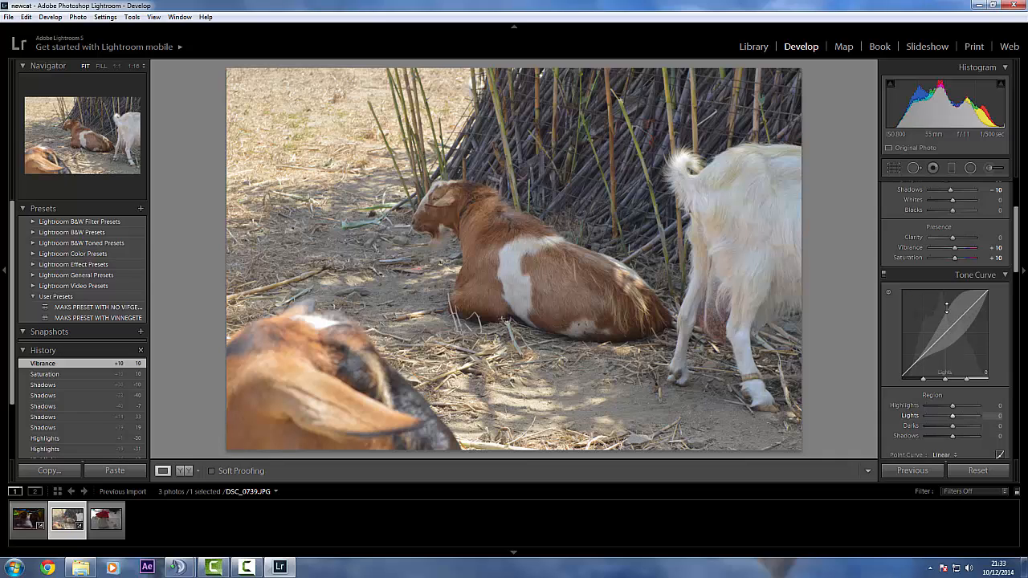
Reshape the goat photo's tone curve by raising Lights to +17 and lowering Darks to -12
{"action": "left_click", "coordinate": [946, 308]}
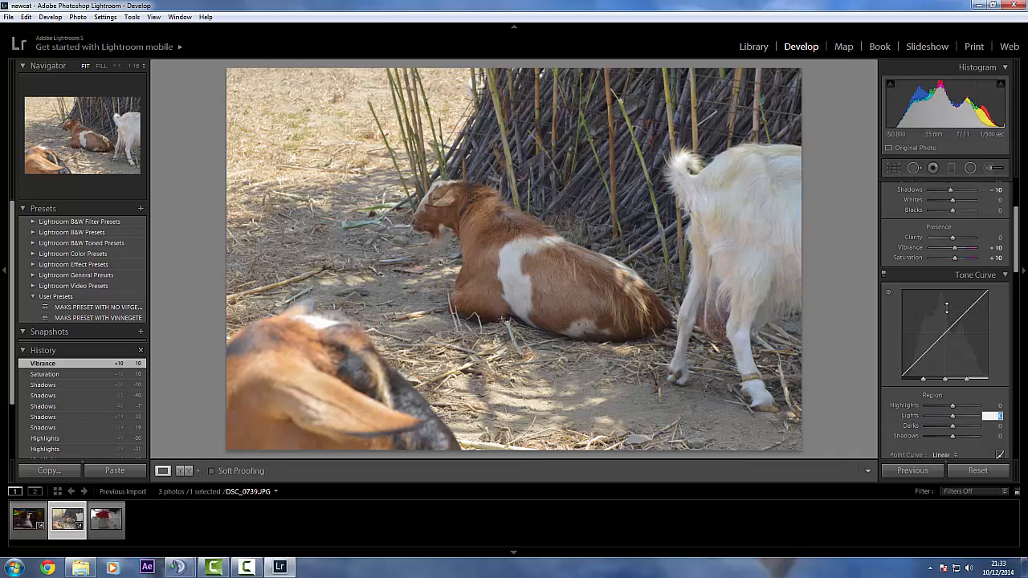
{"action": "key", "text": "shift"}
{"action": "left_click", "coordinate": [946, 309]}
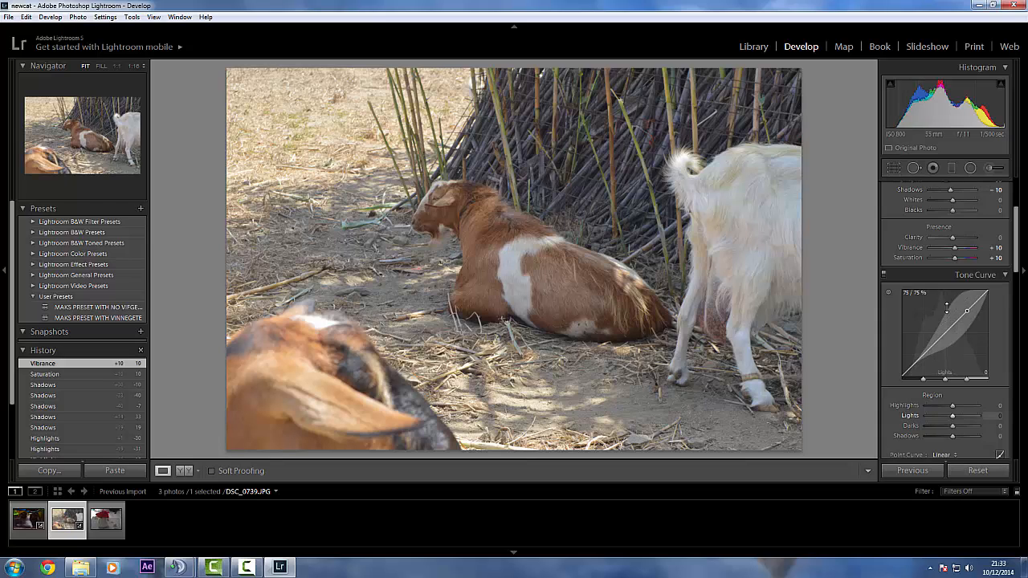
{"action": "left_click_drag", "start_coordinate": [947, 308], "coordinate": [947, 308]}
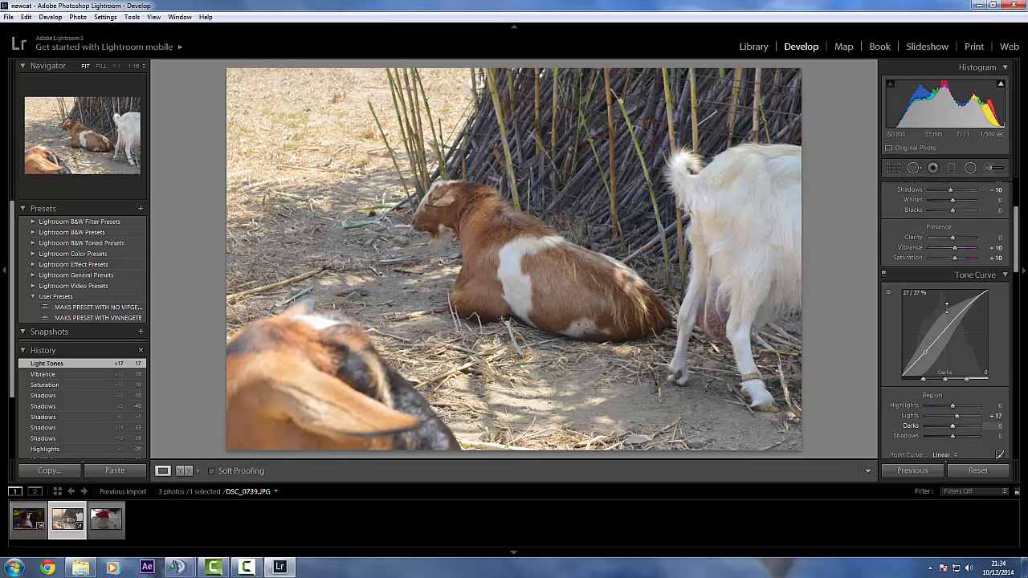
{"action": "left_click_drag", "start_coordinate": [924, 354], "coordinate": [923, 357]}
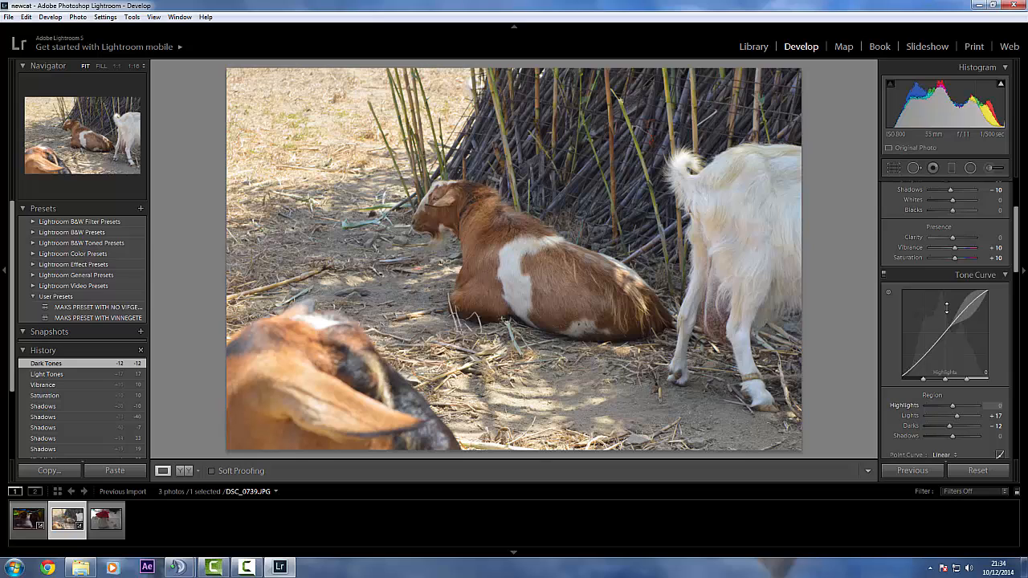
Strengthen the tone curve's contrast with Darks at -30 and Lights at +30
{"action": "left_click", "coordinate": [996, 426]}
{"action": "type", "text": "-30"}
{"action": "key", "text": "Return"}
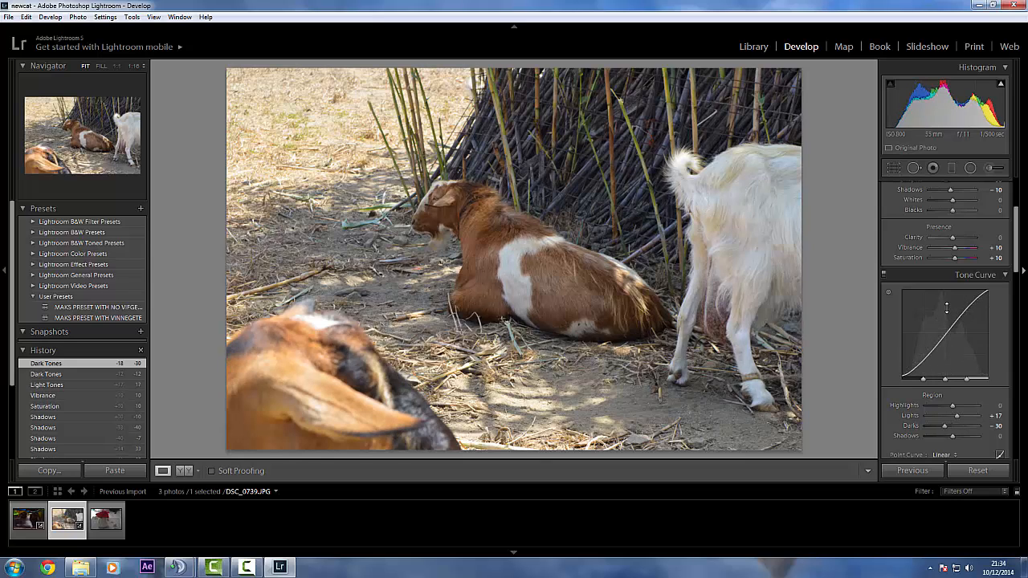
{"action": "left_click", "coordinate": [994, 415]}
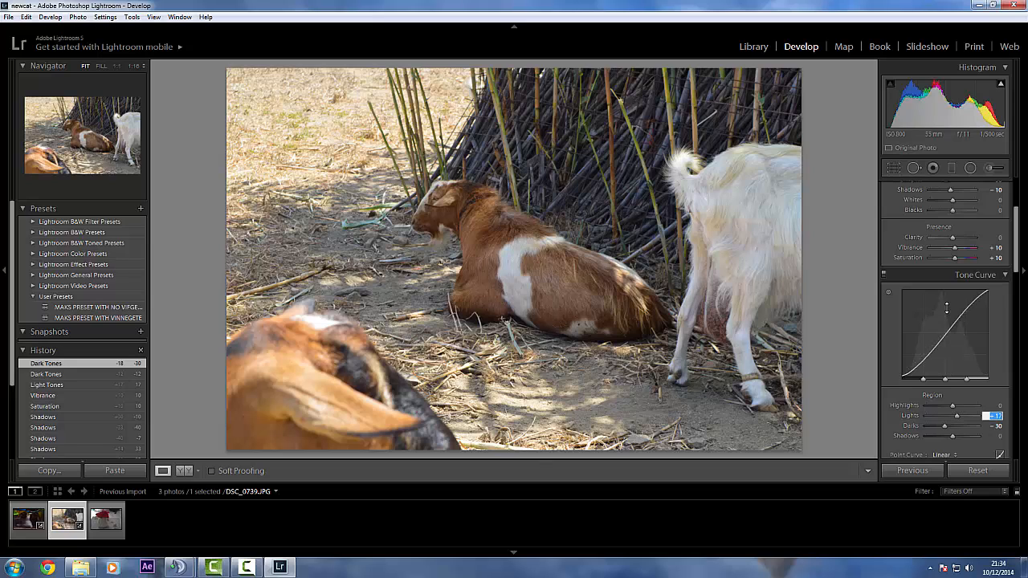
{"action": "type", "text": "30"}
{"action": "key", "text": "Return"}
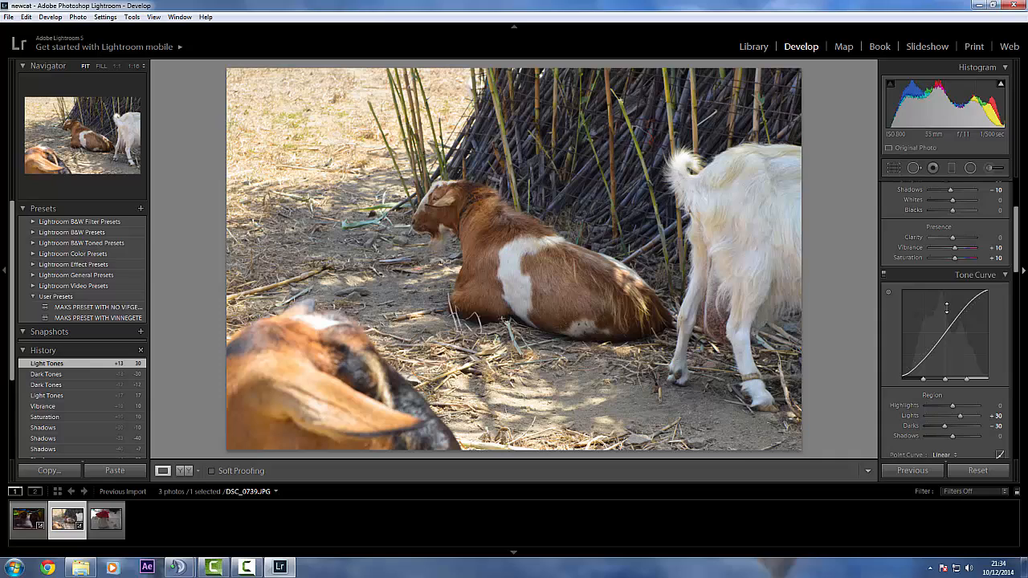
Soften the tone curve's contrast with Darks at -20 and Lights at +20
{"action": "key", "text": "Tab"}
{"action": "type", "text": "- 20"}
{"action": "key", "text": "Return"}
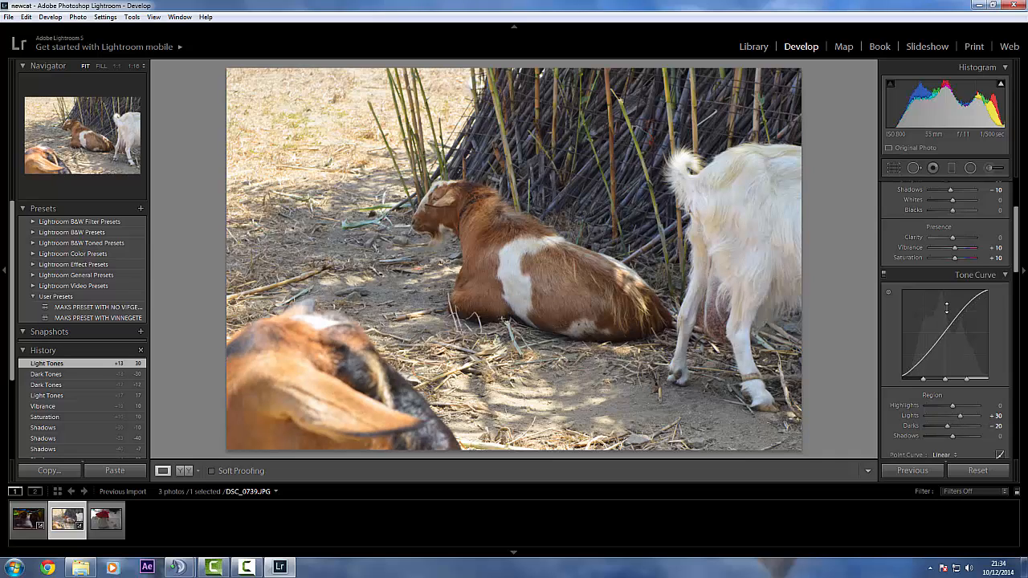
{"action": "key", "text": "shift+Tab"}
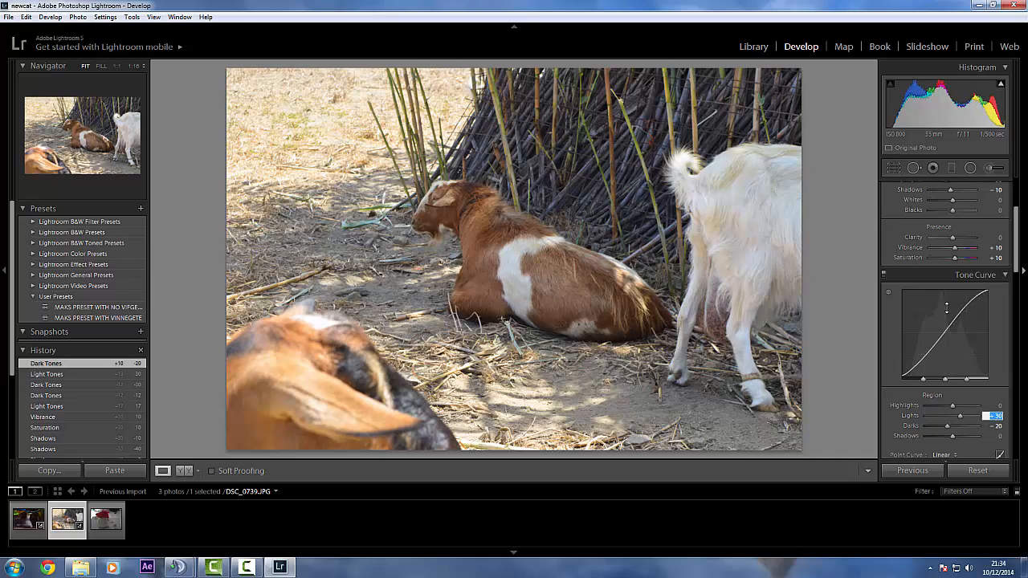
{"action": "type", "text": "20"}
{"action": "key", "text": "Return"}
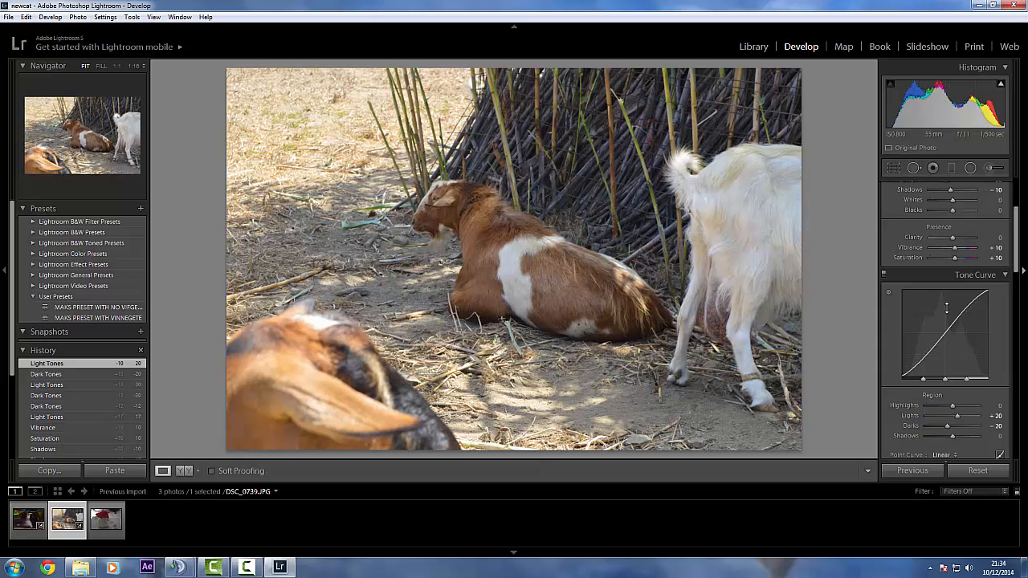
Set the tone curve's Lights to +15 and Darks to -15
{"action": "left_click", "coordinate": [994, 416]}
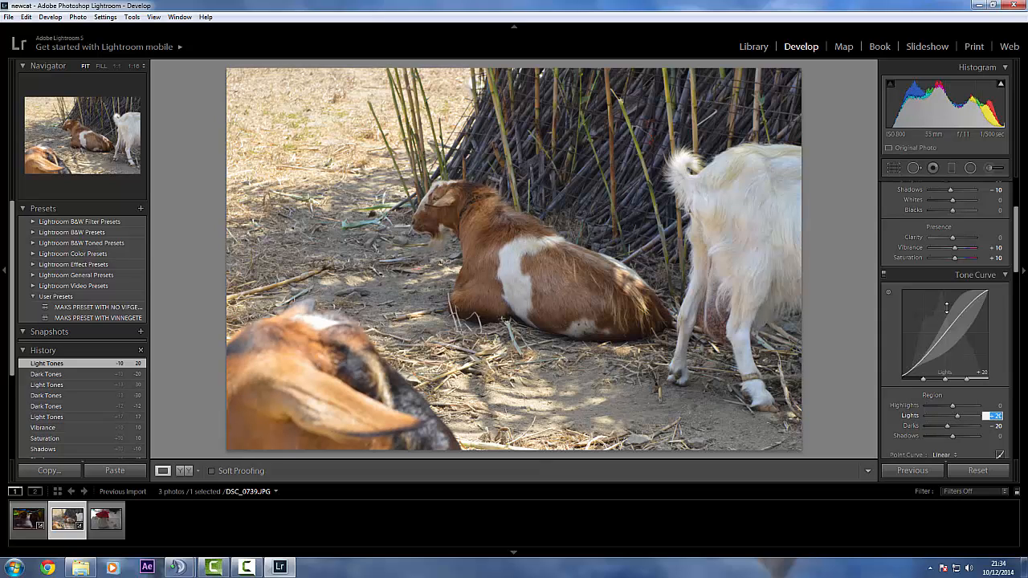
{"action": "type", "text": "15"}
{"action": "key", "text": "Return"}
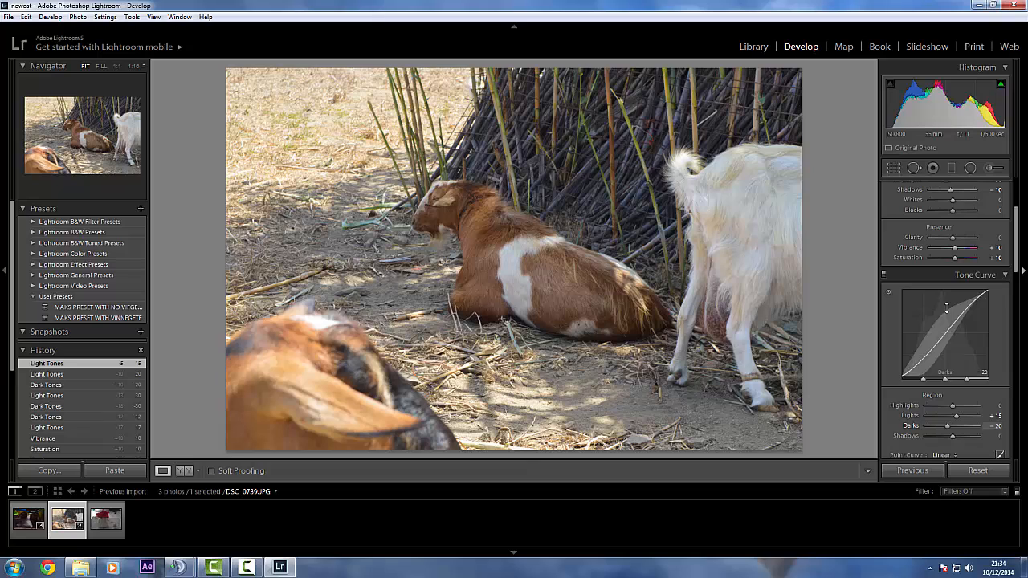
{"action": "left_click", "coordinate": [996, 426]}
{"action": "type", "text": "-1"}
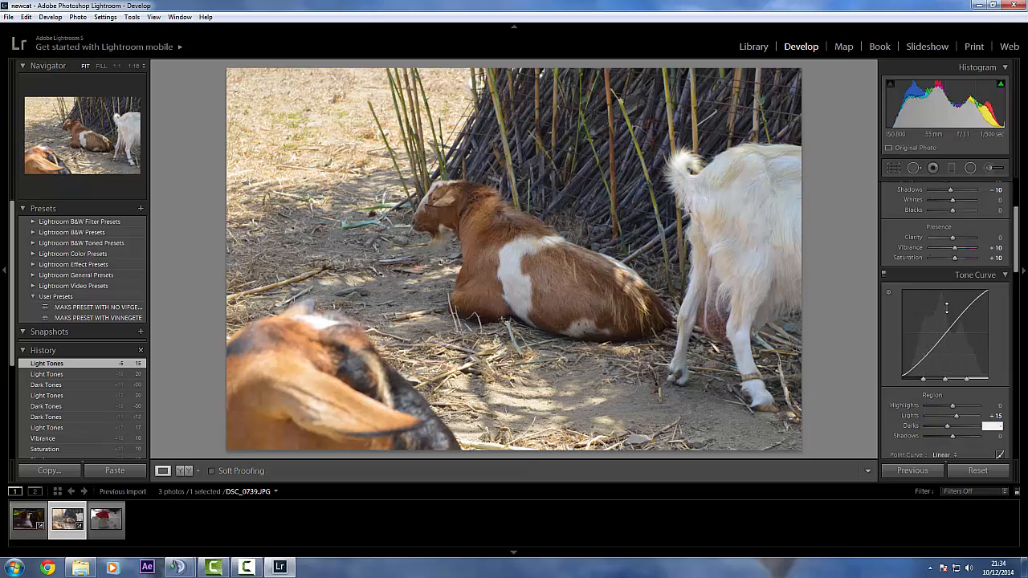
{"action": "type", "text": "5"}
{"action": "key", "text": "Return"}
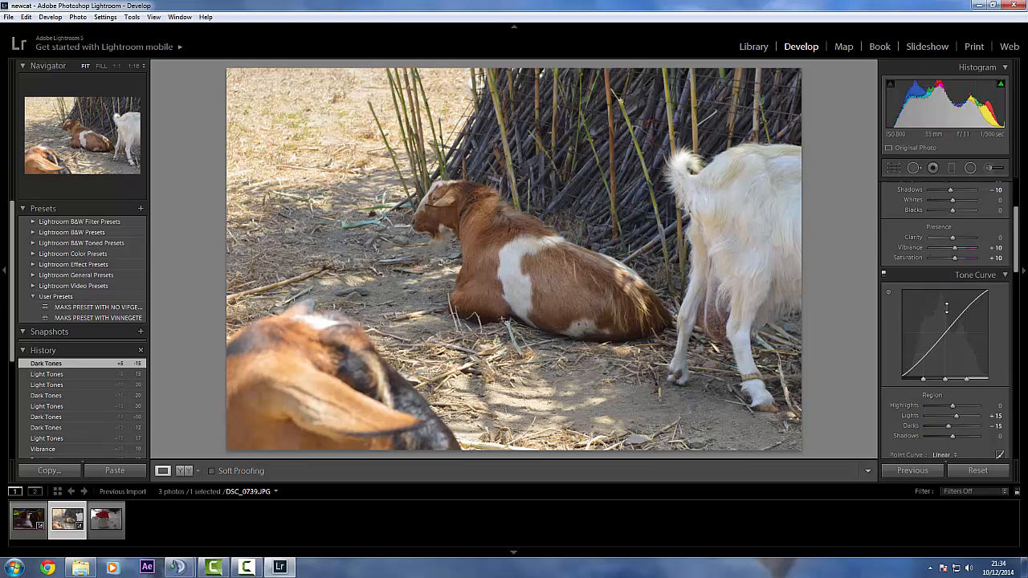
Switch the Tone Curve adjustment off and on twice to compare the goat photo with and without it
{"action": "left_click", "coordinate": [884, 274]}
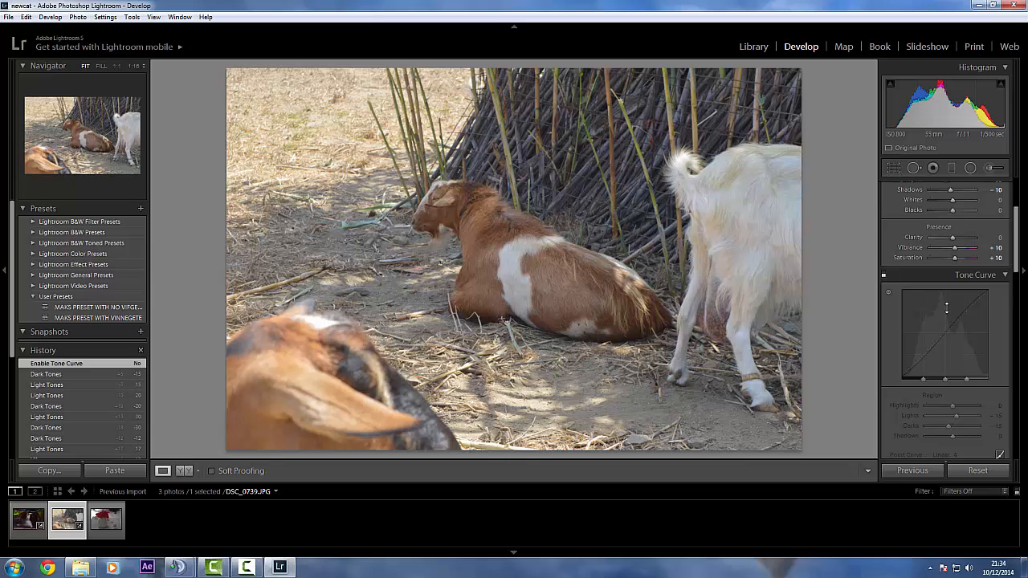
{"action": "left_click", "coordinate": [884, 275]}
{"action": "left_click", "coordinate": [884, 274]}
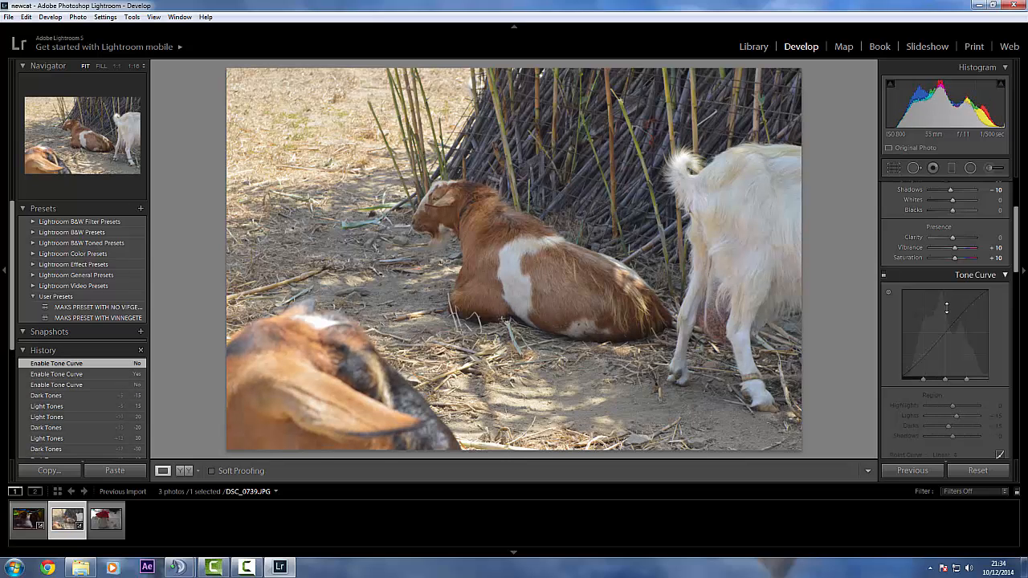
{"action": "left_click", "coordinate": [884, 275]}
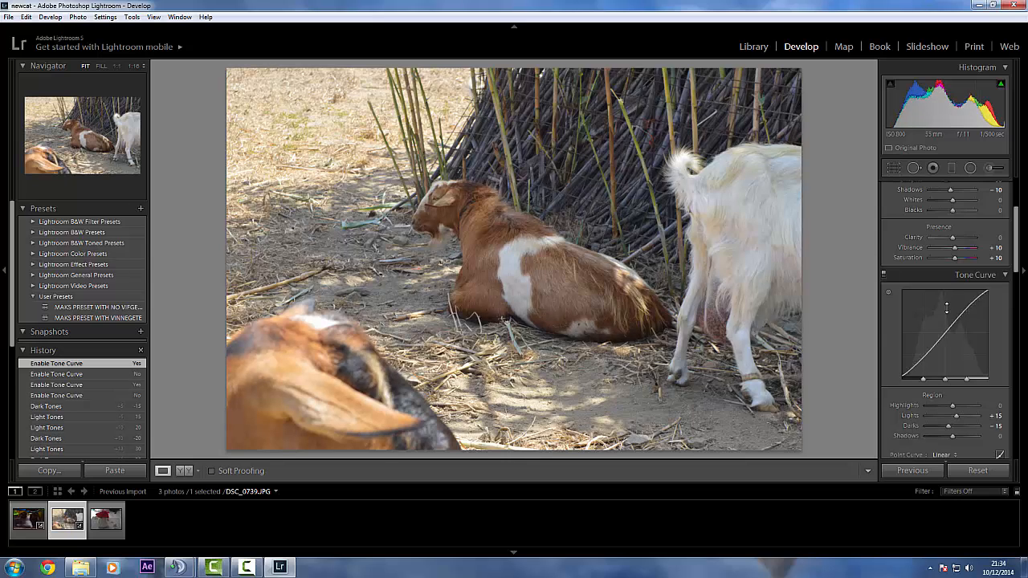
Try a darkening post-crop vignette on the goat photo with the Amount at -20 and at -30
{"action": "scroll", "coordinate": [946, 307], "scroll_direction": "down", "scroll_amount": 10}
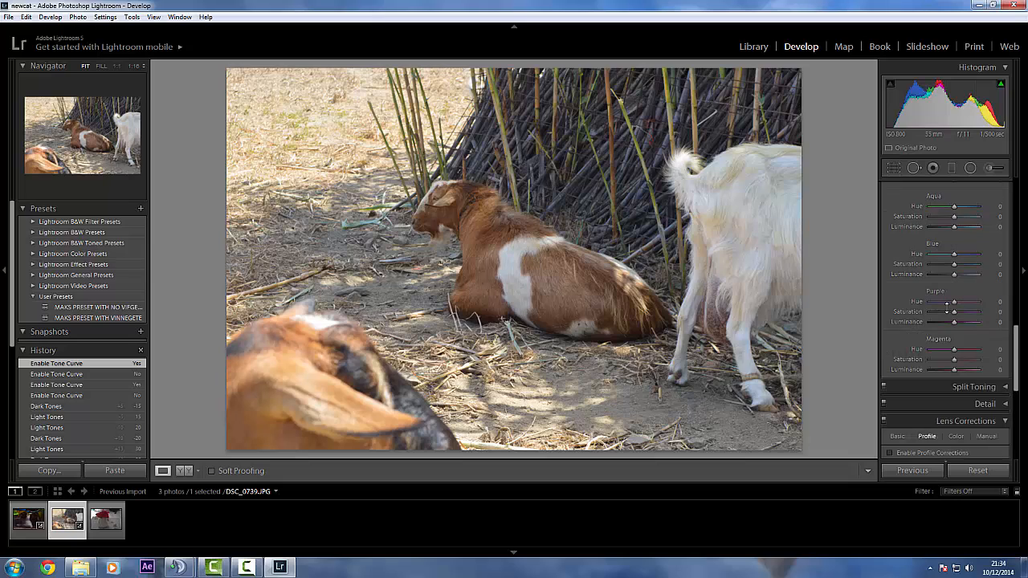
{"action": "scroll", "coordinate": [946, 304], "scroll_direction": "up", "scroll_amount": 3}
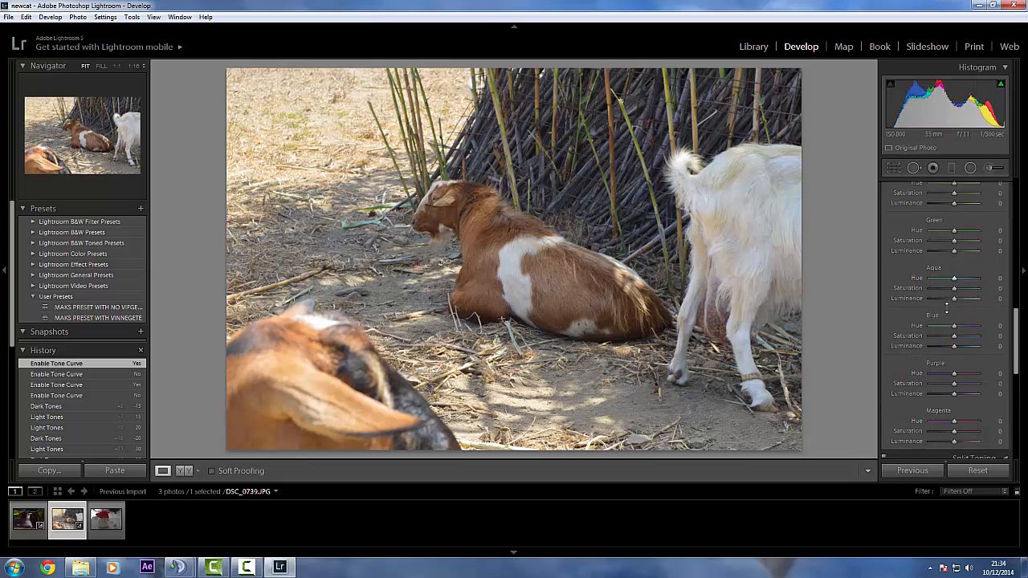
{"action": "scroll", "coordinate": [946, 304], "scroll_direction": "down", "scroll_amount": 5}
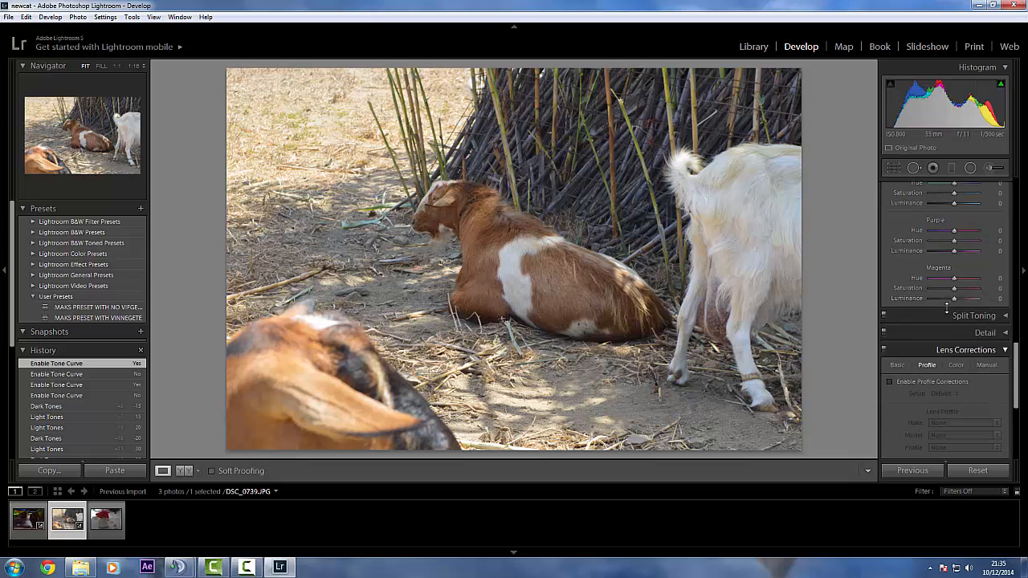
{"action": "scroll", "coordinate": [947, 308], "scroll_direction": "down", "scroll_amount": 2}
{"action": "scroll", "coordinate": [947, 307], "scroll_direction": "down", "scroll_amount": 2}
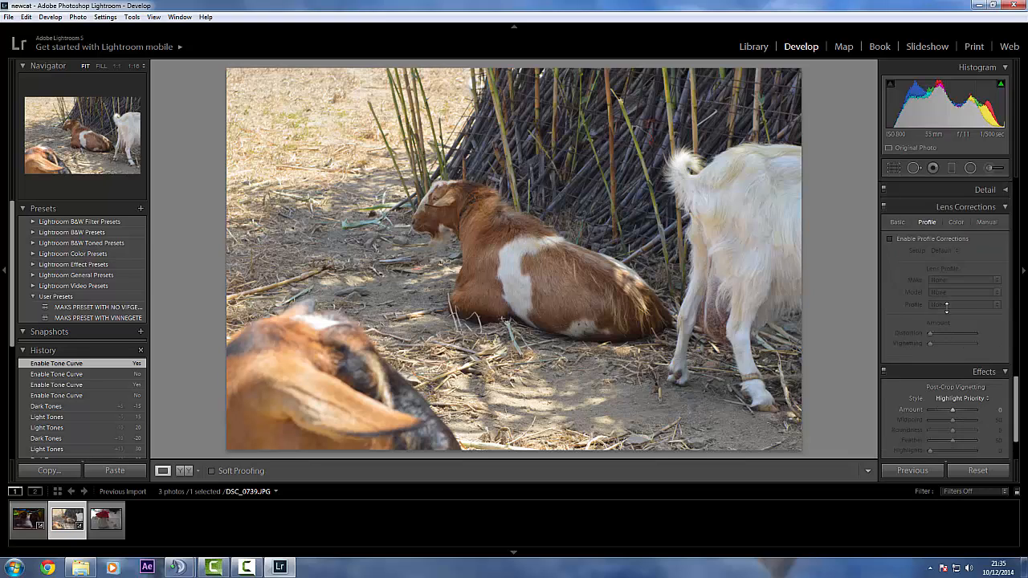
{"action": "scroll", "coordinate": [947, 307], "scroll_direction": "down", "scroll_amount": 2}
{"action": "scroll", "coordinate": [947, 307], "scroll_direction": "up", "scroll_amount": 2}
{"action": "scroll", "coordinate": [947, 307], "scroll_direction": "down", "scroll_amount": 2}
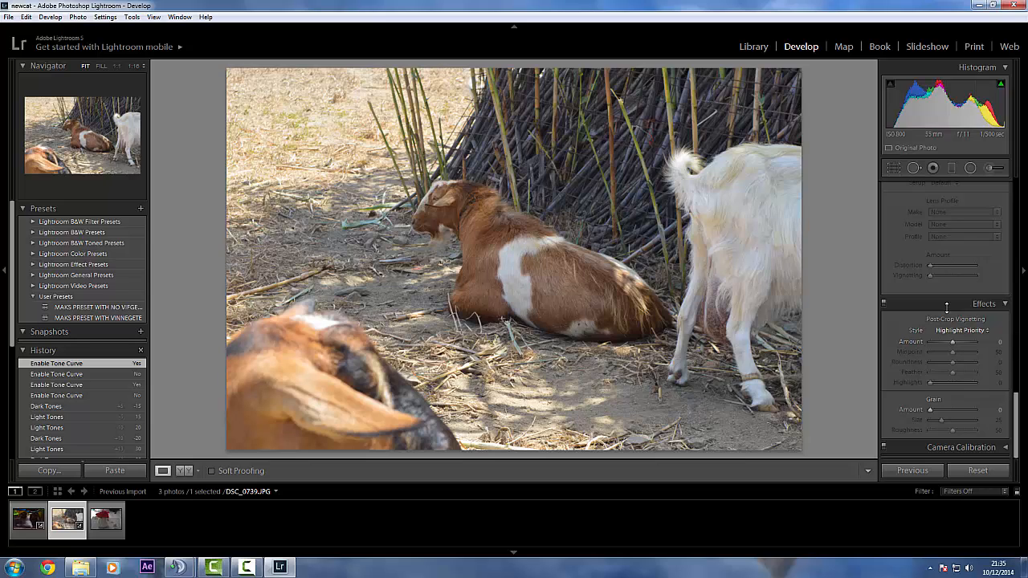
{"action": "left_click", "coordinate": [990, 341]}
{"action": "type", "text": "-20"}
{"action": "key", "text": "Return"}
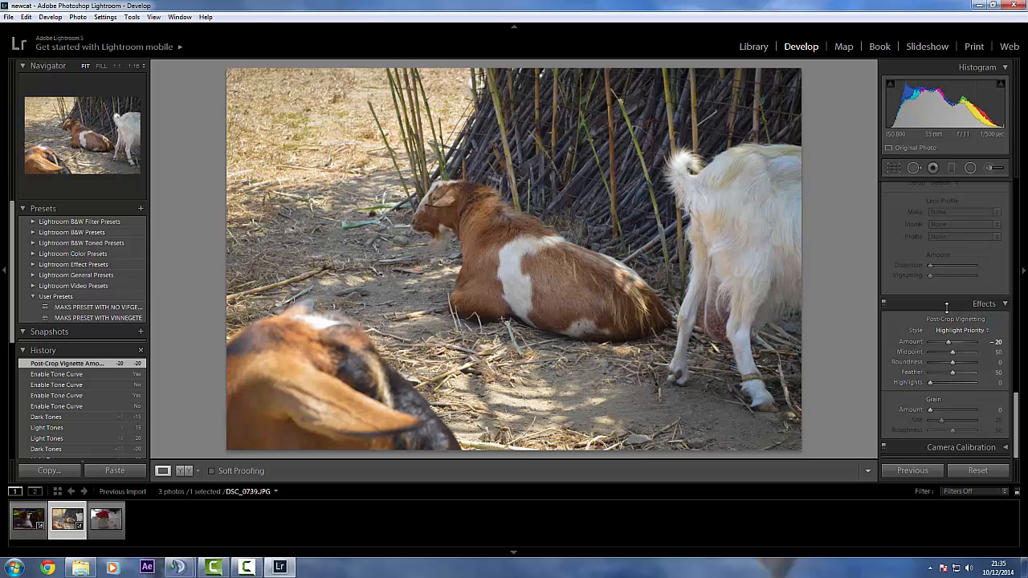
{"action": "key", "text": "Tab"}
{"action": "type", "text": "-30"}
{"action": "key", "text": "Return"}
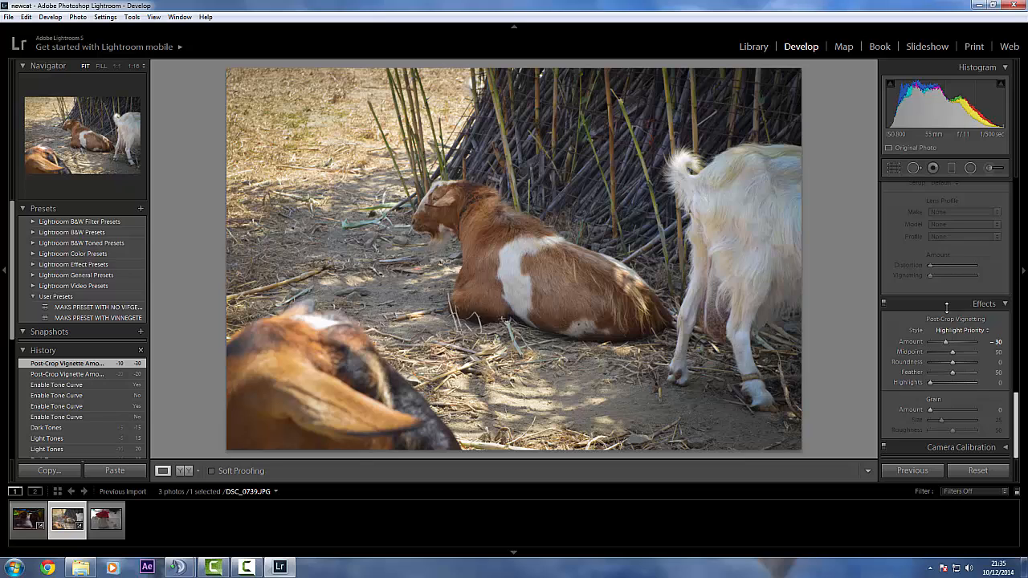
Try a post-crop vignette Amount of -100 and of +10 on the goat photo
{"action": "scroll", "coordinate": [946, 308], "scroll_direction": "up", "scroll_amount": 5}
{"action": "scroll", "coordinate": [946, 308], "scroll_direction": "down", "scroll_amount": 5}
{"action": "left_click", "coordinate": [996, 342]}
{"action": "key", "text": "BackSpace"}
{"action": "type", "text": "-"}
{"action": "key", "text": "Return"}
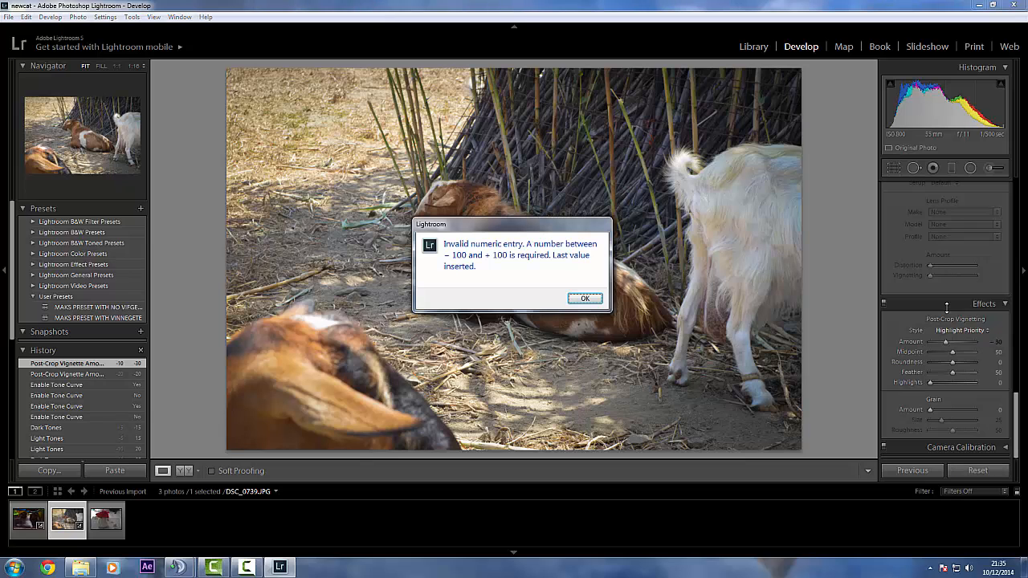
{"action": "key", "text": "Return"}
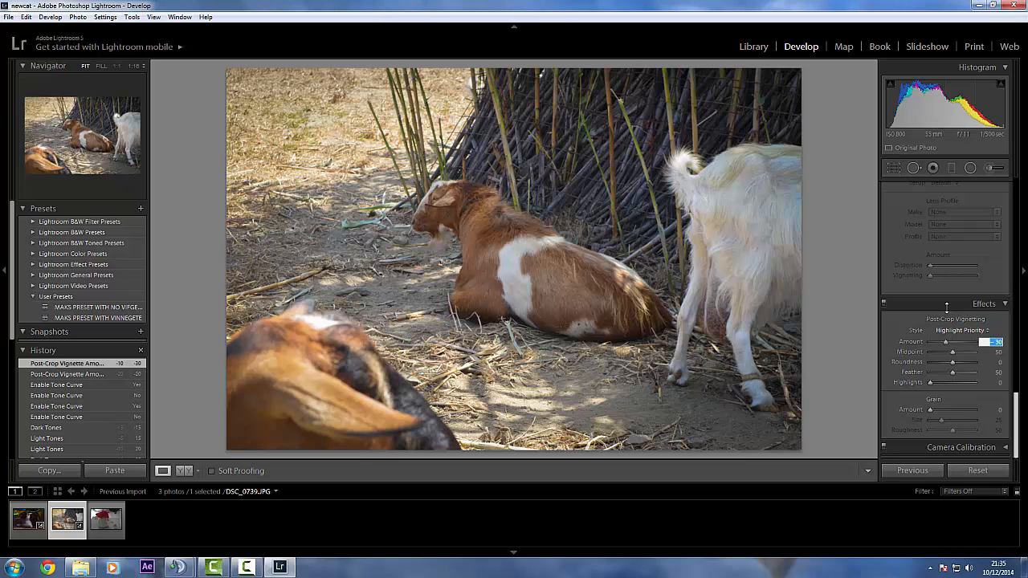
{"action": "type", "text": "-100"}
{"action": "key", "text": "Return"}
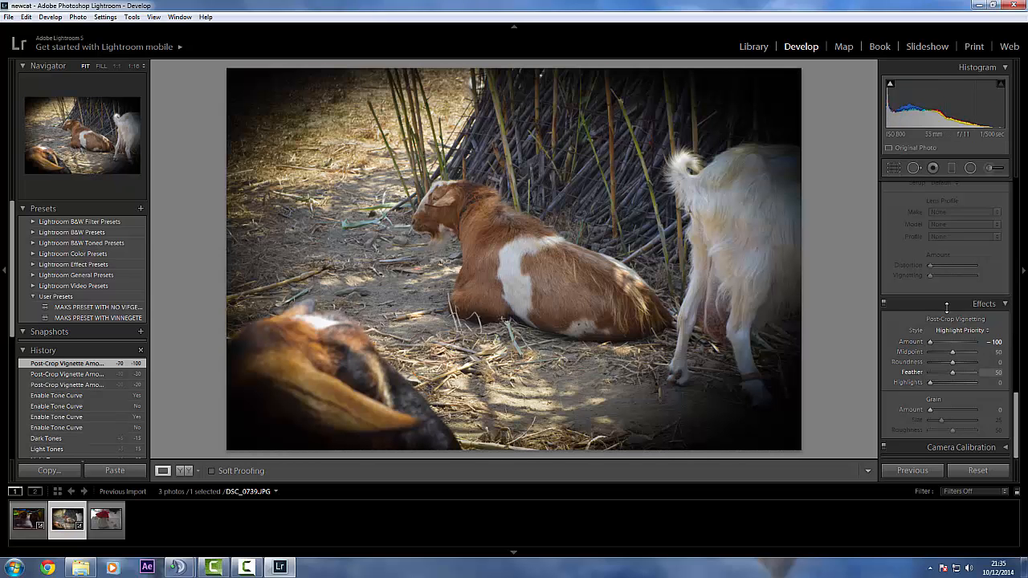
{"action": "left_click", "coordinate": [995, 342]}
{"action": "type", "text": "-10"}
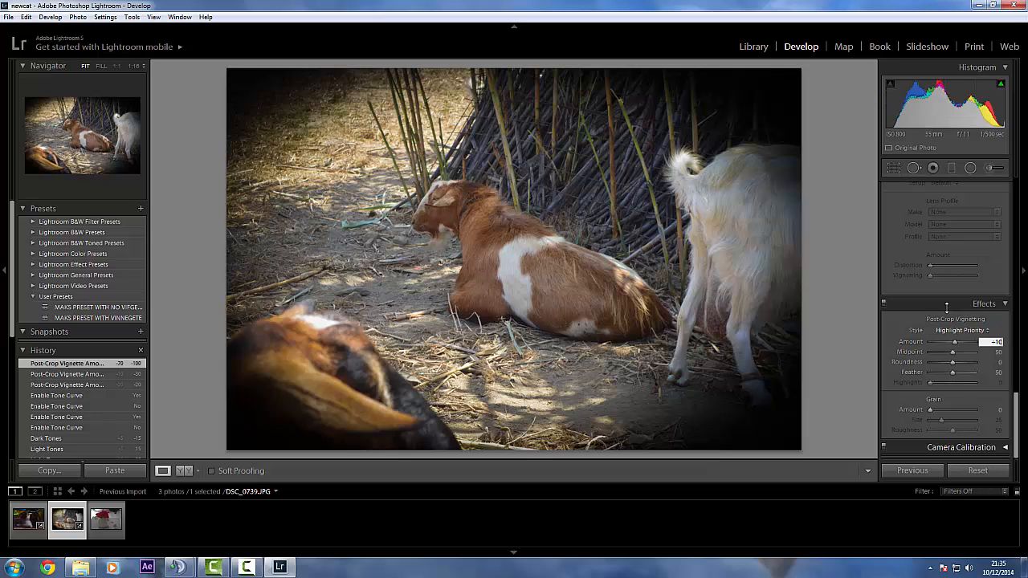
{"action": "key", "text": "Return"}
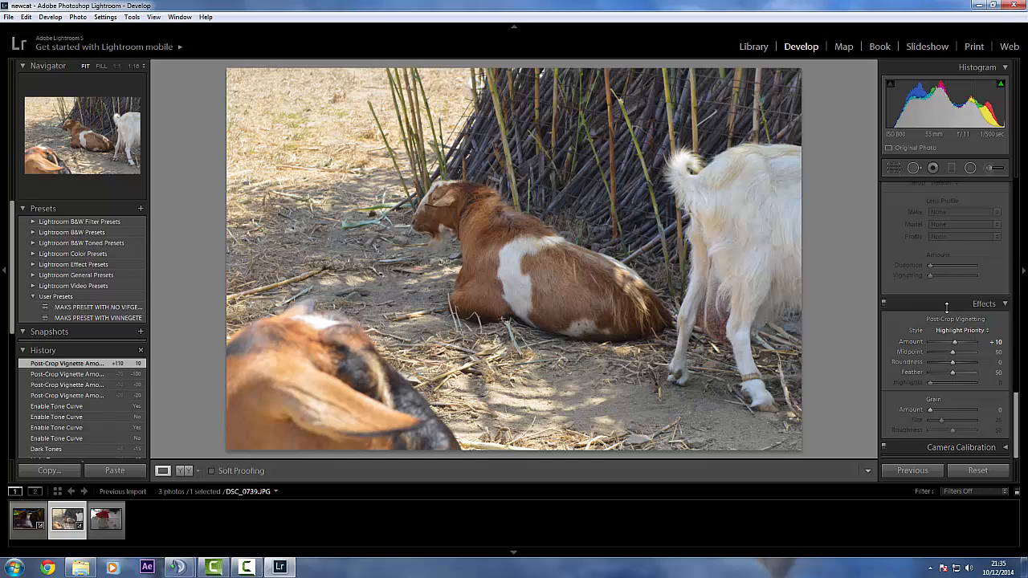
Set the goat photo's post-crop vignette Amount to -40
{"action": "left_click", "coordinate": [995, 342]}
{"action": "type", "text": "- 40"}
{"action": "key", "text": "Return"}
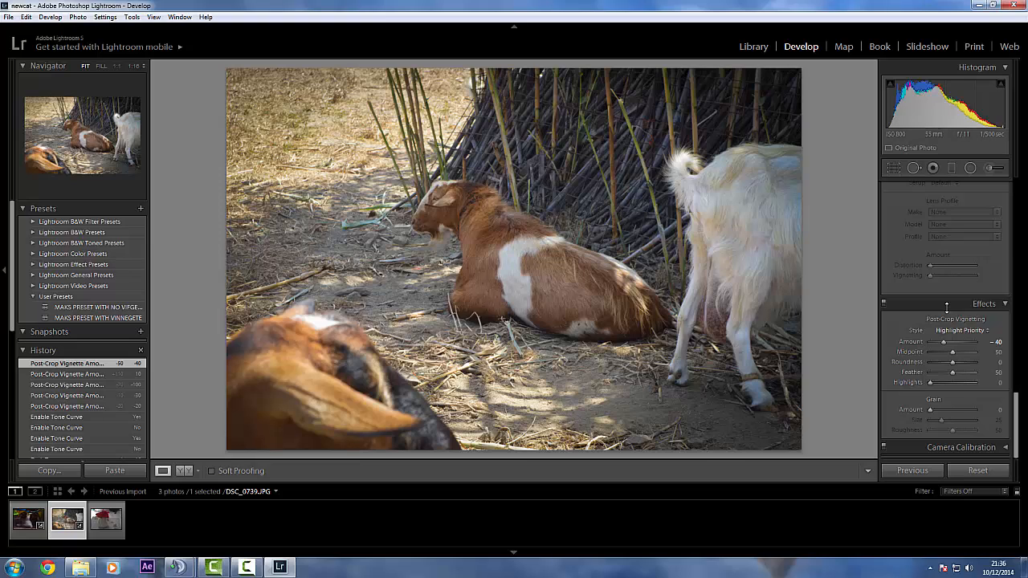
Switch to the next photo, the red flower in a white jug (DSC_0776.JPG), with its basic adjustments in view
{"action": "scroll", "coordinate": [946, 307], "scroll_direction": "up", "scroll_amount": 1}
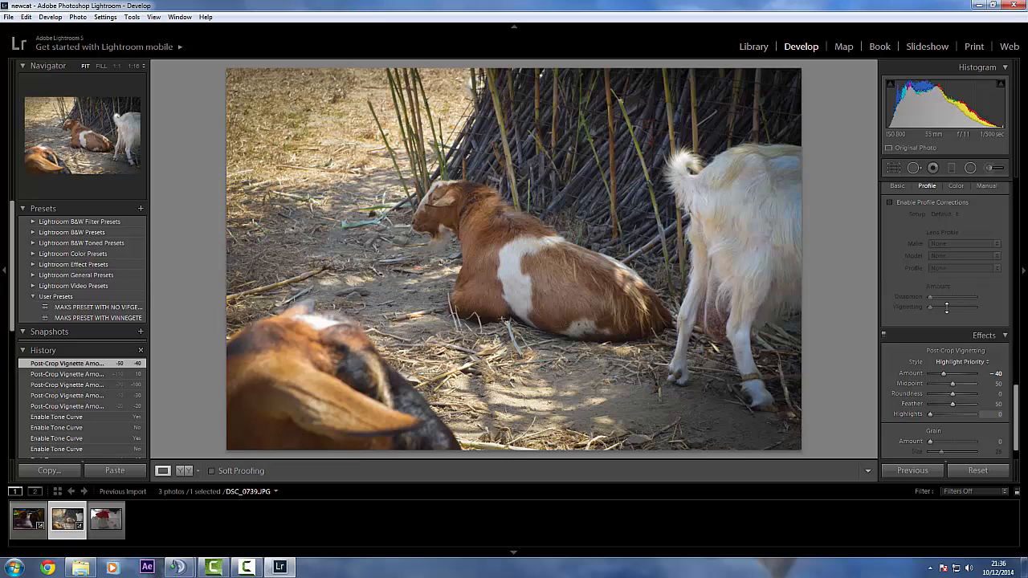
{"action": "scroll", "coordinate": [946, 308], "scroll_direction": "up", "scroll_amount": 3}
{"action": "scroll", "coordinate": [946, 308], "scroll_direction": "up", "scroll_amount": 12}
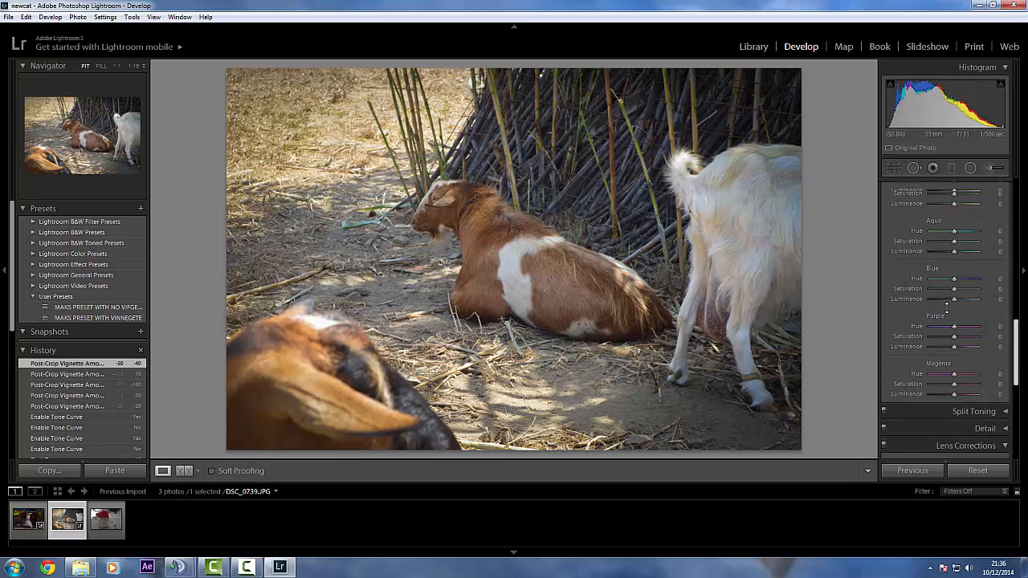
{"action": "scroll", "coordinate": [946, 307], "scroll_direction": "up", "scroll_amount": 4}
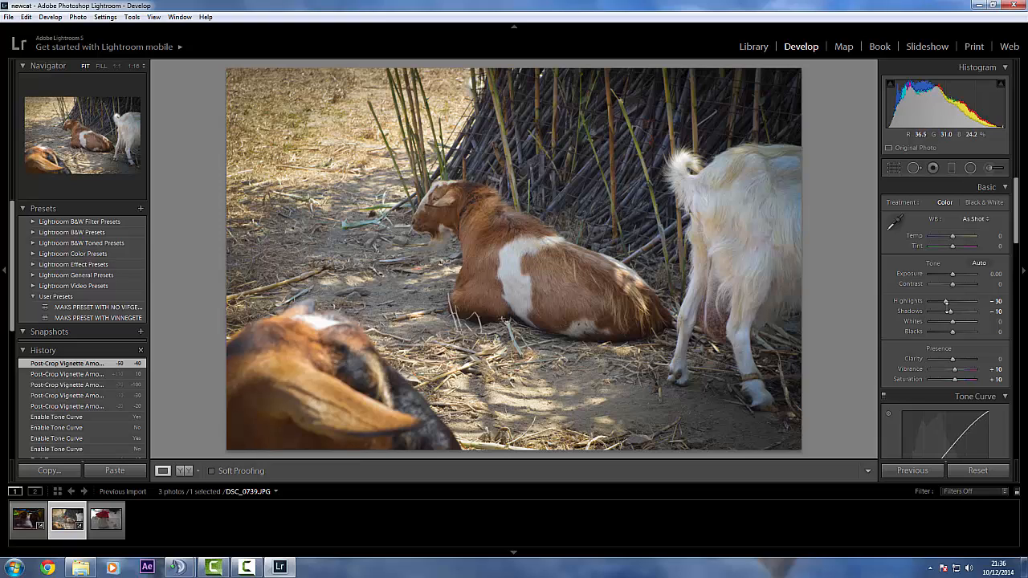
{"action": "key", "text": "Right"}
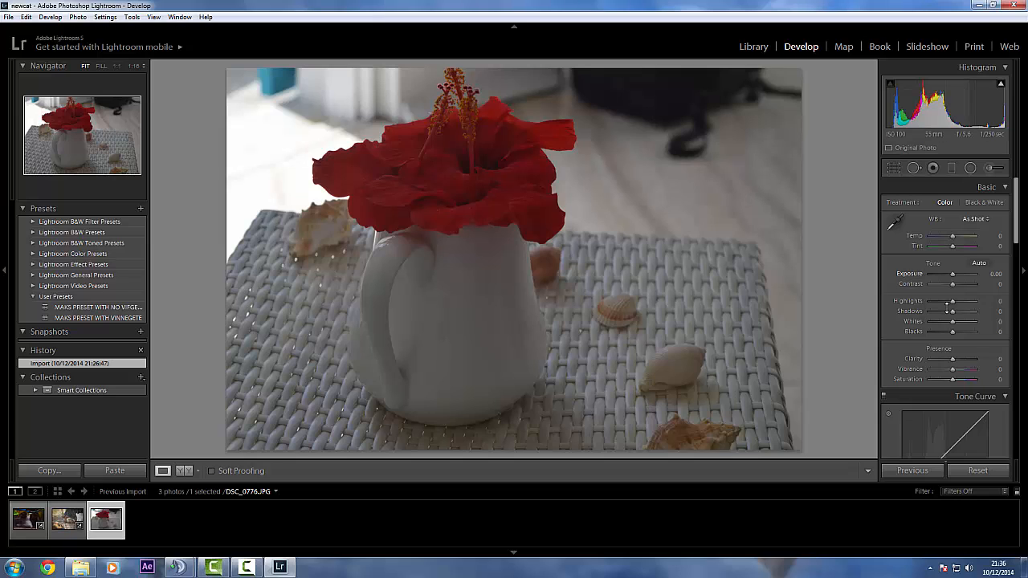
{"action": "scroll", "coordinate": [947, 307], "scroll_direction": "down", "scroll_amount": 1}
{"action": "scroll", "coordinate": [946, 307], "scroll_direction": "up", "scroll_amount": 1}
Brighten the flower photo by setting its Exposure to +0.50
{"action": "left_click", "coordinate": [996, 273]}
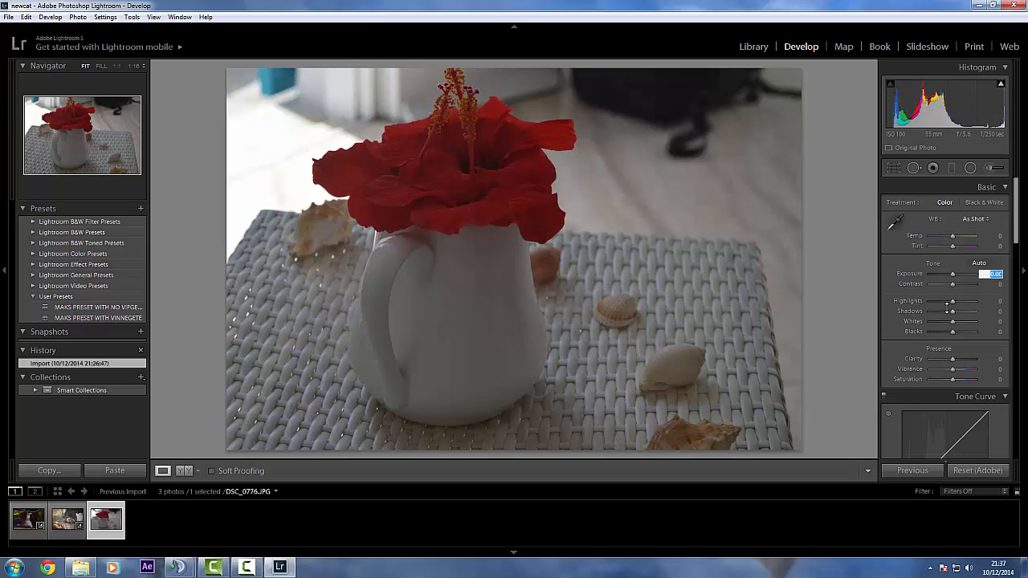
{"action": "key", "text": "BackSpace"}
{"action": "type", "text": "0.5"}
{"action": "key", "text": "Return"}
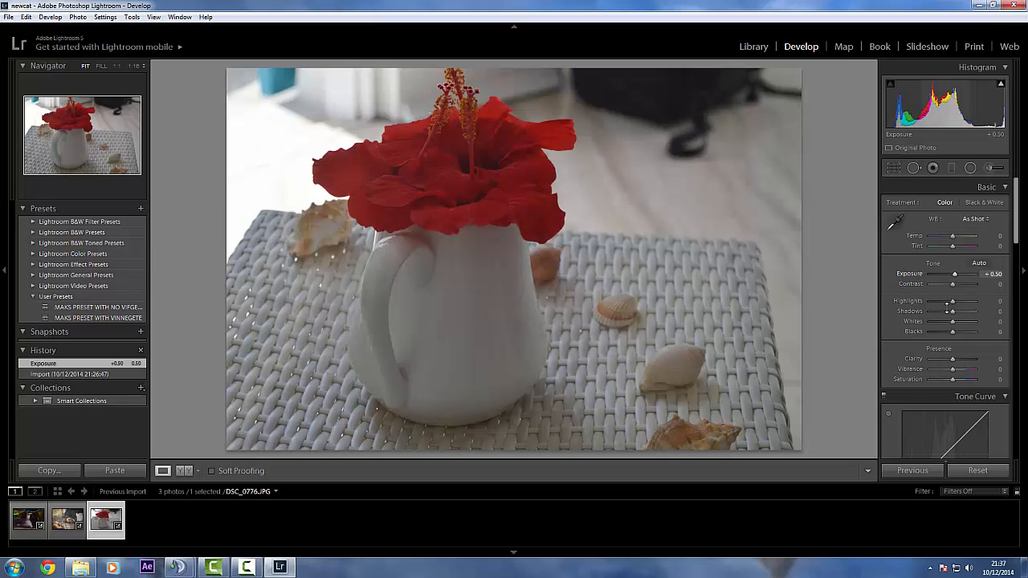
Reset the flower photo's Exposure to 0.00 and set it to +0.50 again to compare the brightness
{"action": "left_click", "coordinate": [994, 274]}
{"action": "key", "text": "BackSpace"}
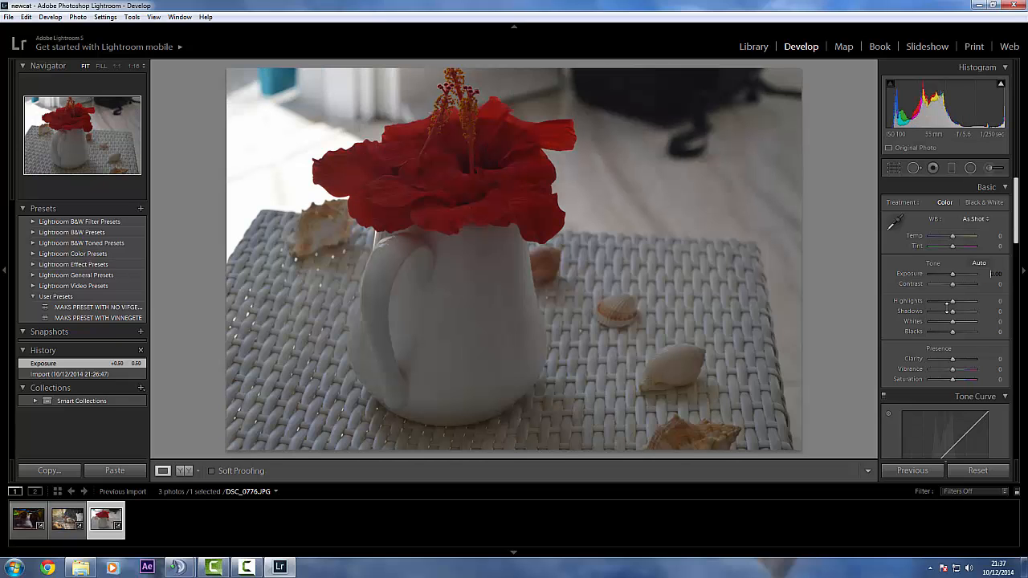
{"action": "key", "text": "Return"}
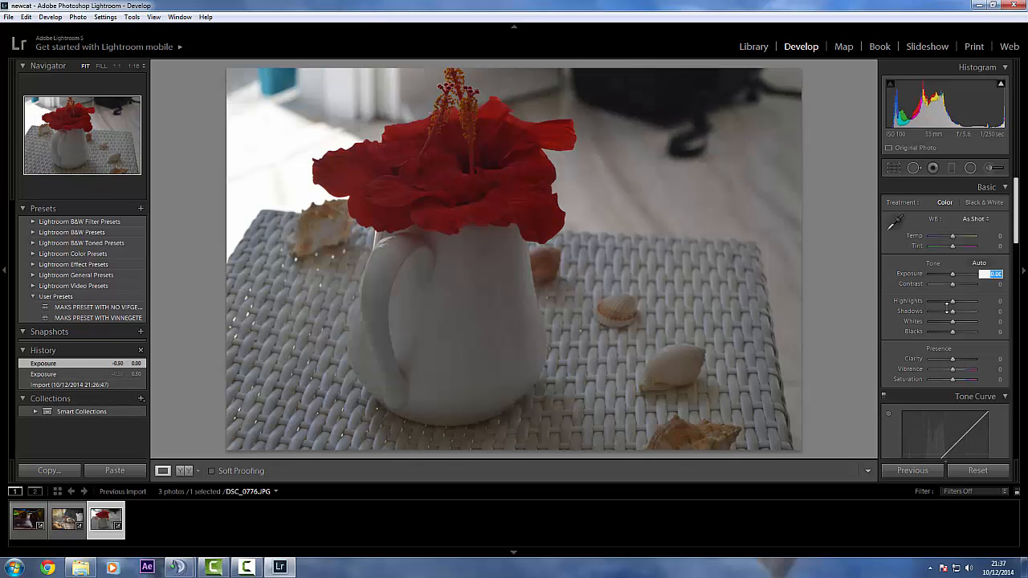
{"action": "type", "text": "0.5"}
{"action": "key", "text": "Return"}
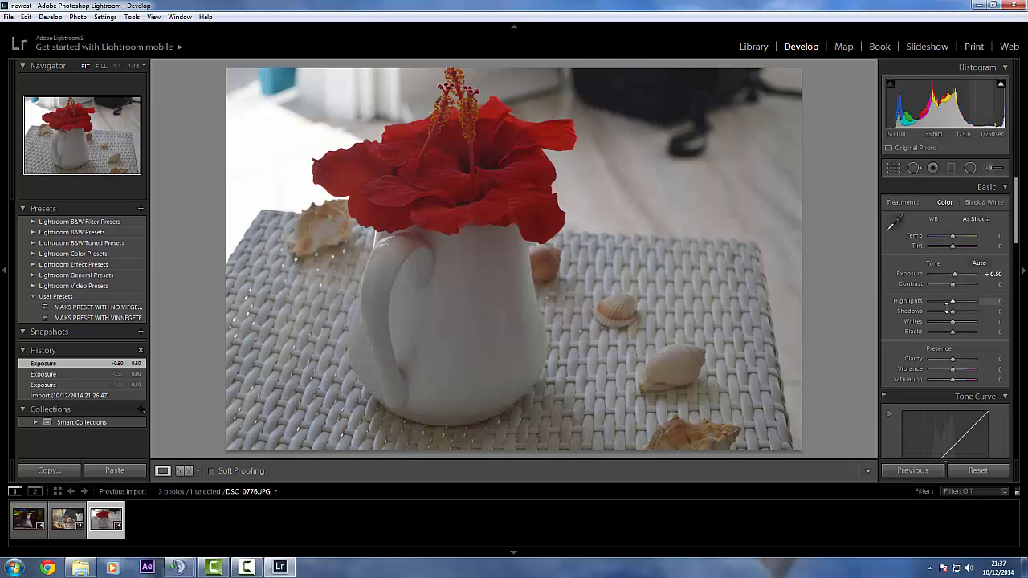
Try the flower photo's Highlights at -26, -100, +100 and +5
{"action": "left_click_drag", "start_coordinate": [952, 302], "coordinate": [945, 303]}
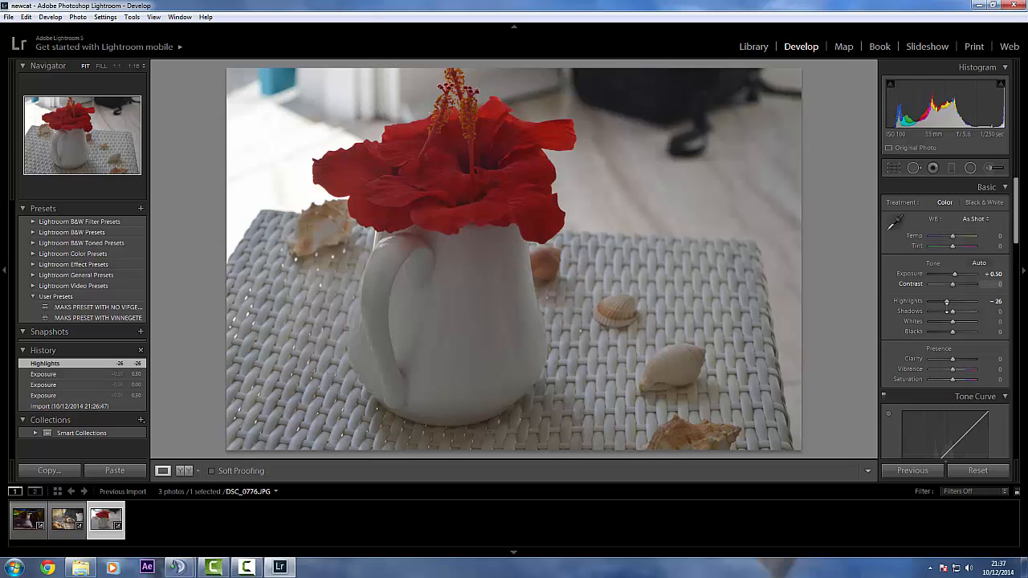
{"action": "left_click_drag", "start_coordinate": [947, 302], "coordinate": [930, 302]}
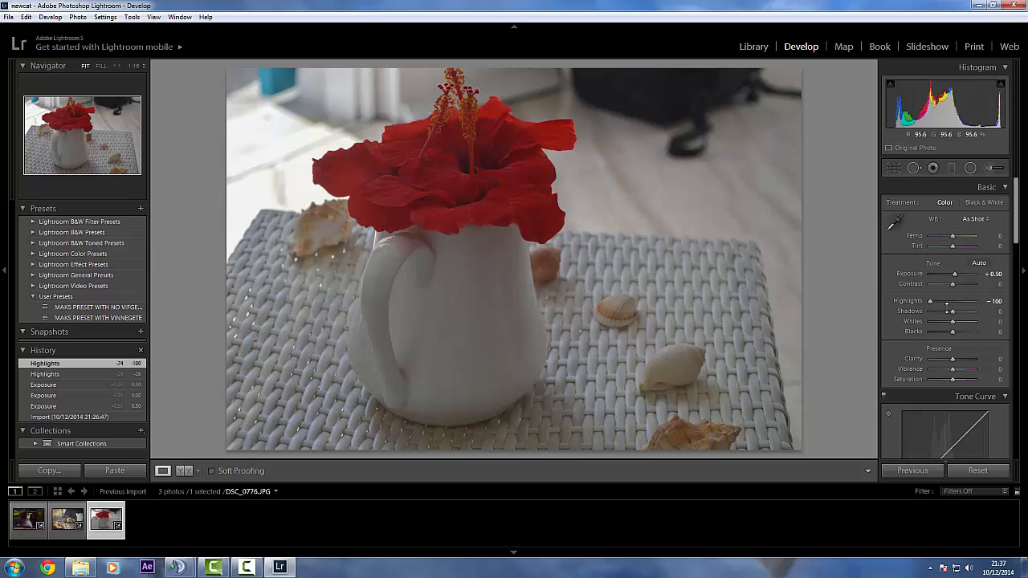
{"action": "left_click_drag", "start_coordinate": [930, 302], "coordinate": [975, 302]}
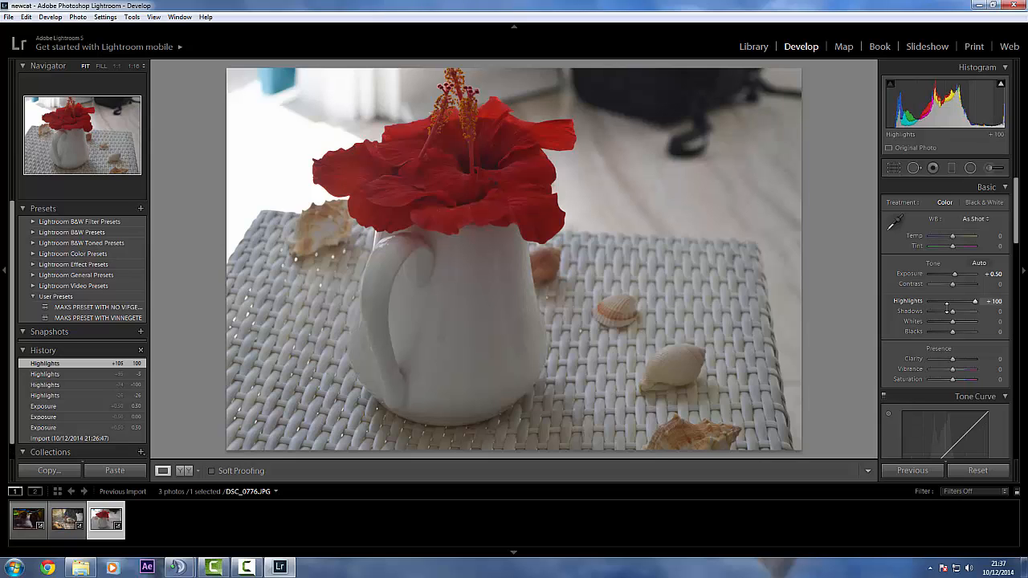
{"action": "left_click_drag", "start_coordinate": [975, 302], "coordinate": [953, 302]}
Reduce the flower photo's Highlights to -10 and further to -20
{"action": "left_click", "coordinate": [990, 301]}
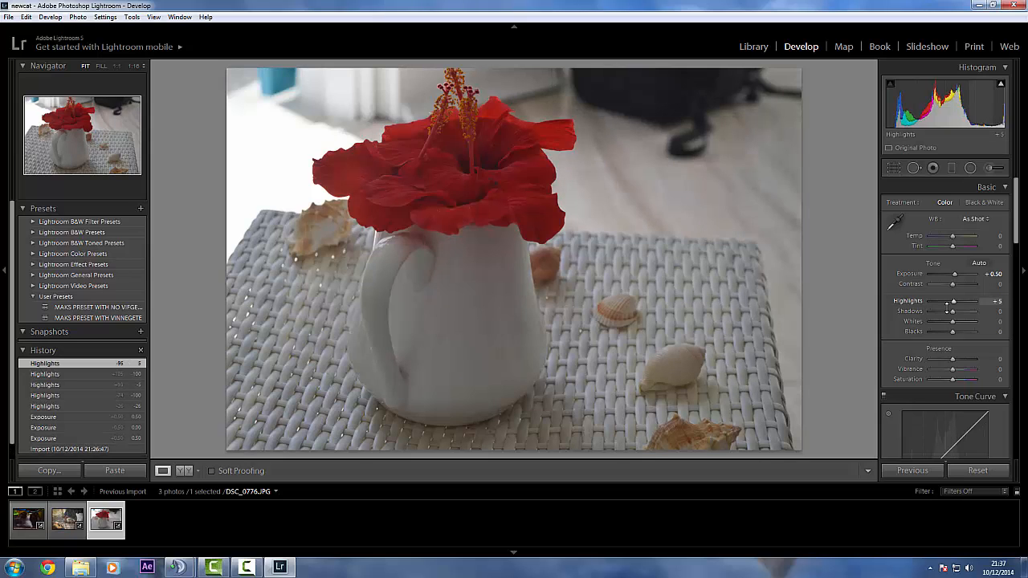
{"action": "key", "text": "BackSpace"}
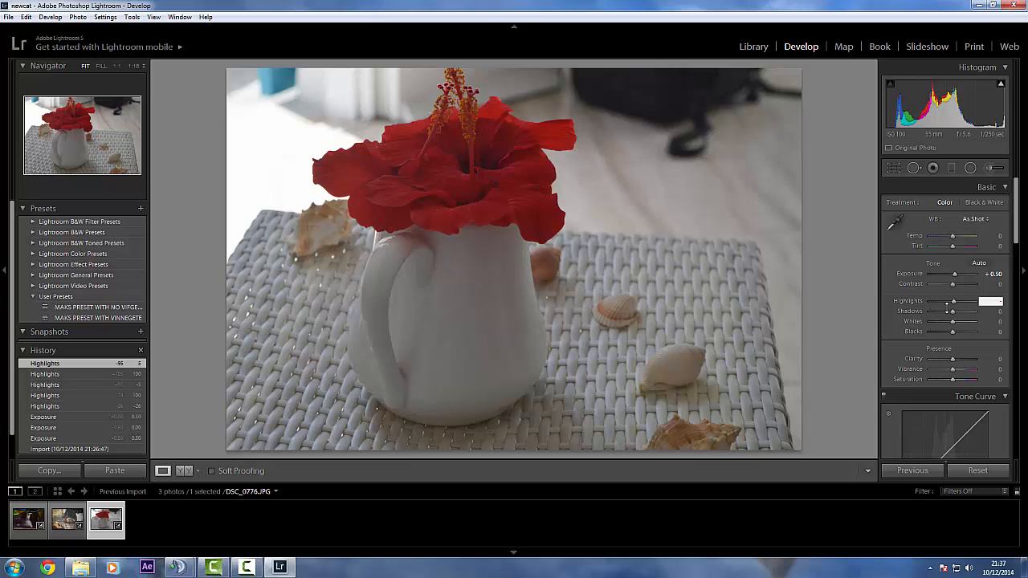
{"action": "type", "text": "- 10"}
{"action": "key", "text": "Return"}
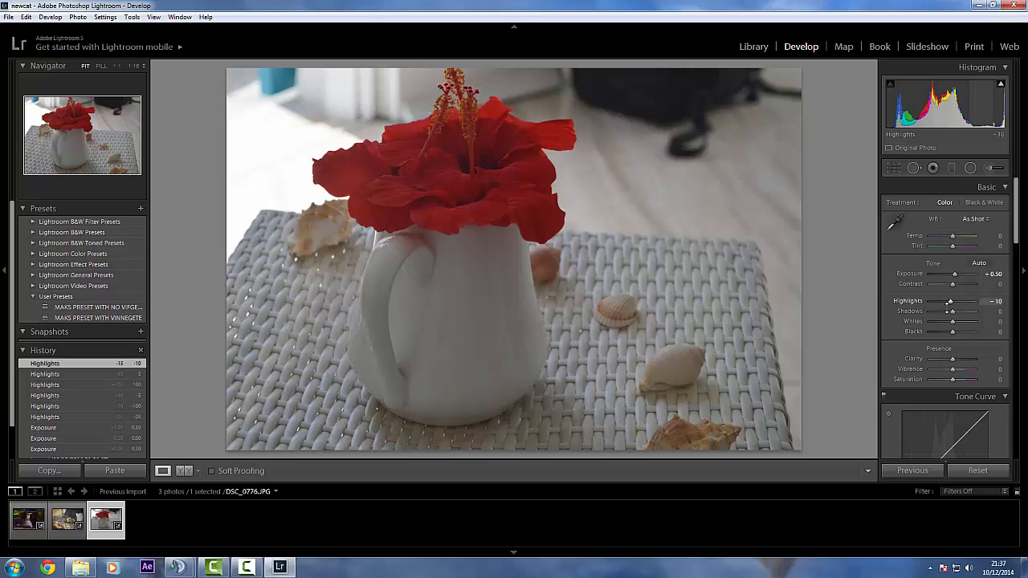
{"action": "left_click", "coordinate": [995, 301]}
{"action": "type", "text": "- 20"}
{"action": "key", "text": "Return"}
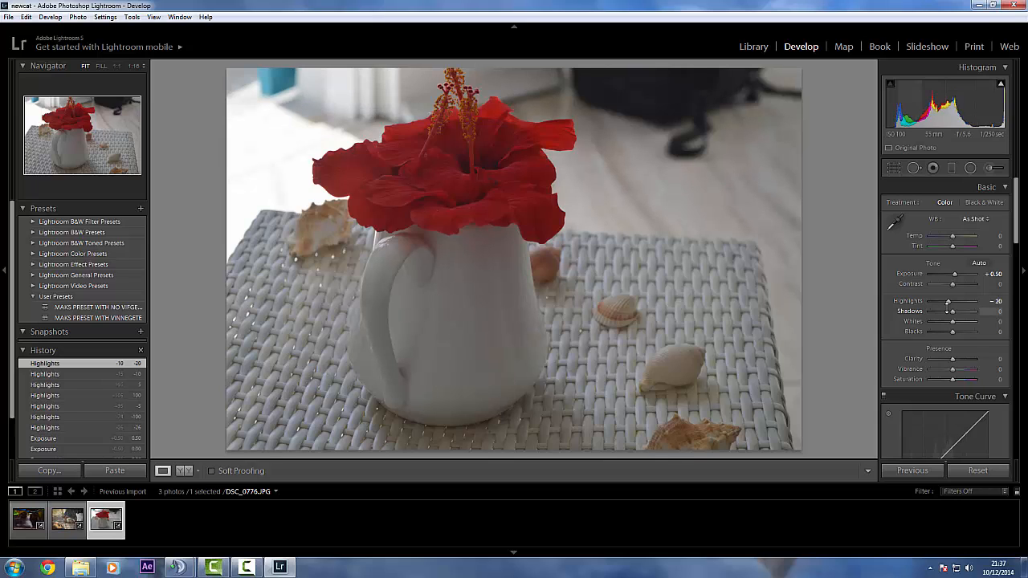
Lift the flower photo's Shadows to +10 and further to +20
{"action": "key", "text": "Up"}
{"action": "key", "text": "Up"}
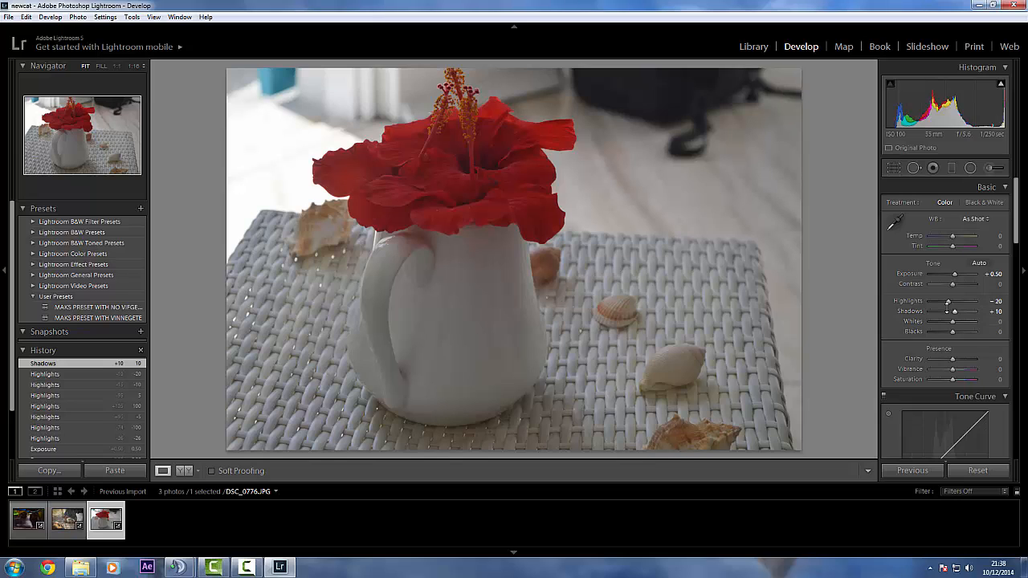
{"action": "left_click", "coordinate": [996, 312]}
{"action": "type", "text": "+ 2"}
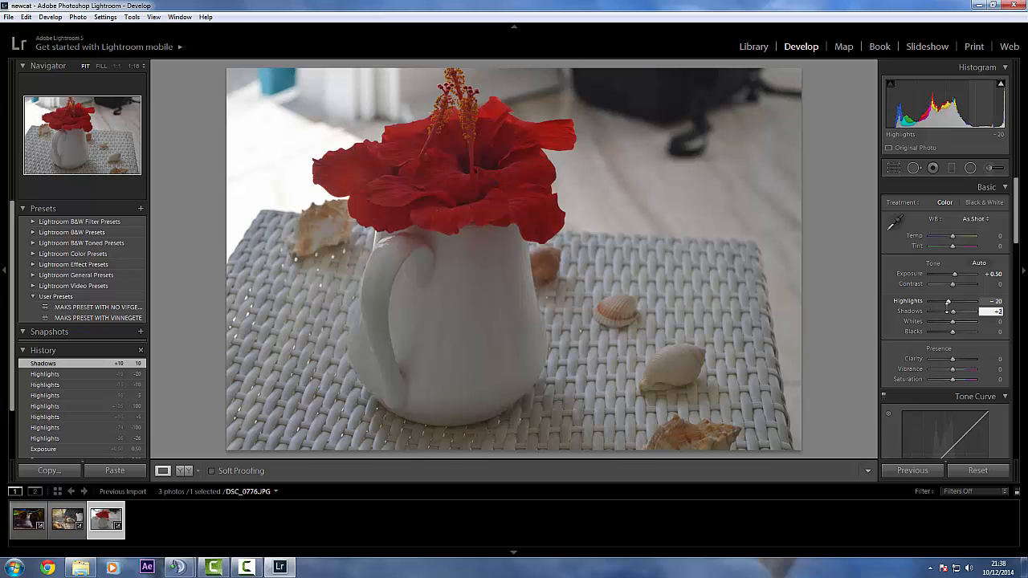
{"action": "type", "text": "0"}
{"action": "key", "text": "Return"}
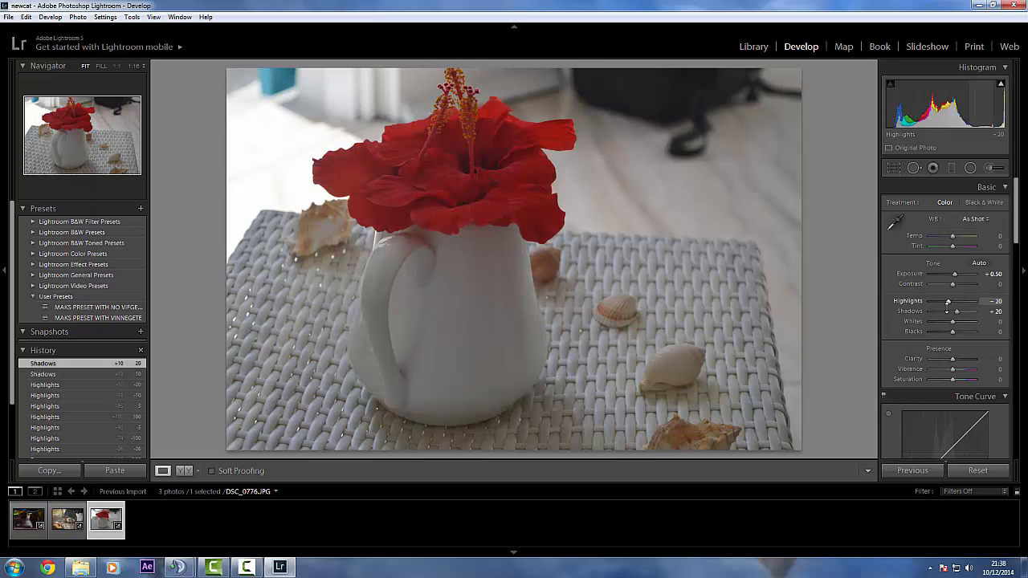
Try the flower photo's tone curve with Lights at +30 and Darks at -30
{"action": "scroll", "coordinate": [948, 301], "scroll_direction": "down", "scroll_amount": 3}
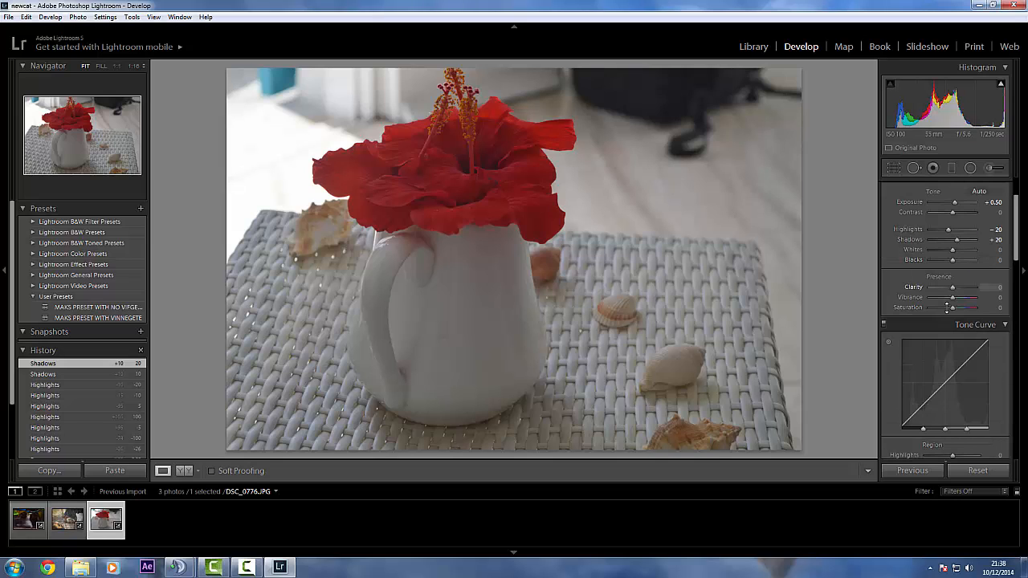
{"action": "scroll", "coordinate": [946, 309], "scroll_direction": "up", "scroll_amount": 3}
{"action": "scroll", "coordinate": [947, 302], "scroll_direction": "down", "scroll_amount": 5}
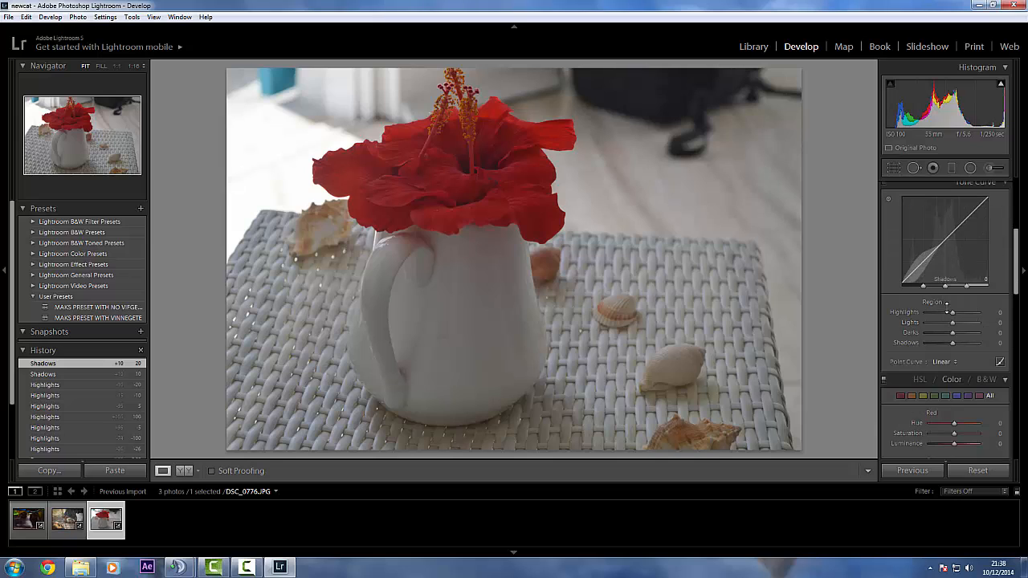
{"action": "scroll", "coordinate": [946, 304], "scroll_direction": "up", "scroll_amount": 2}
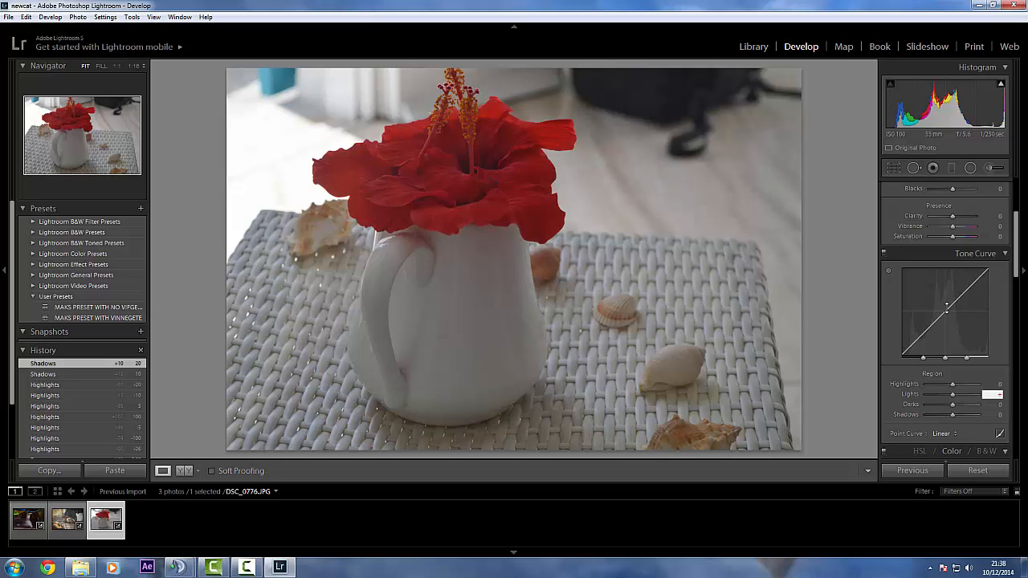
{"action": "type", "text": "30"}
{"action": "key", "text": "Return"}
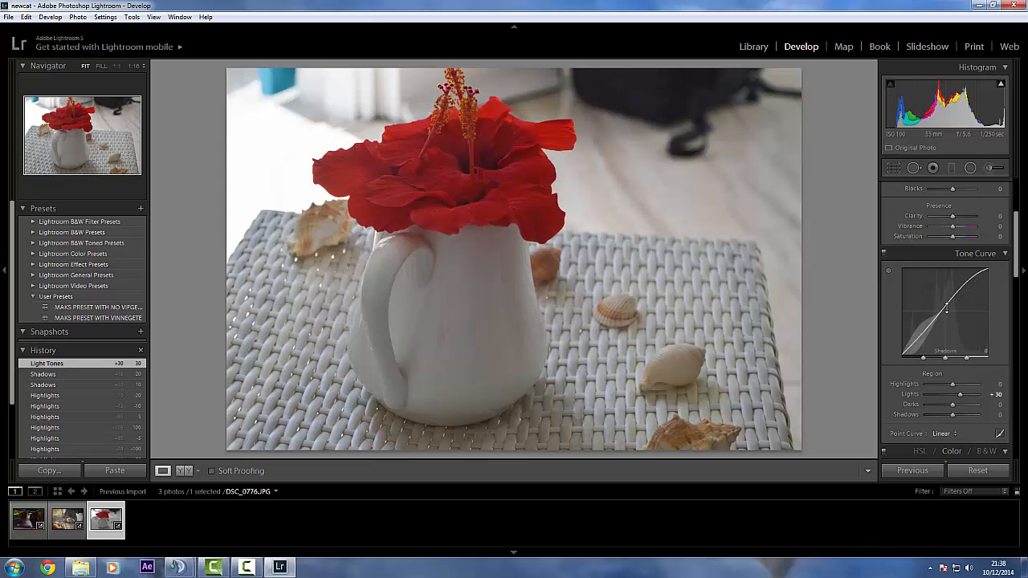
{"action": "key", "text": "Tab"}
{"action": "type", "text": "- 3"}
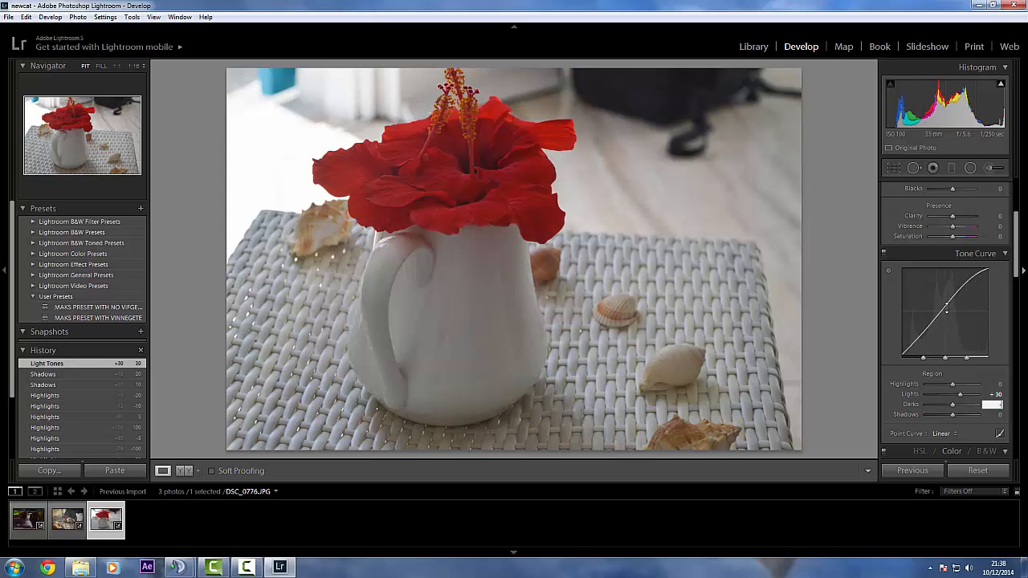
{"action": "type", "text": "0"}
{"action": "key", "text": "Return"}
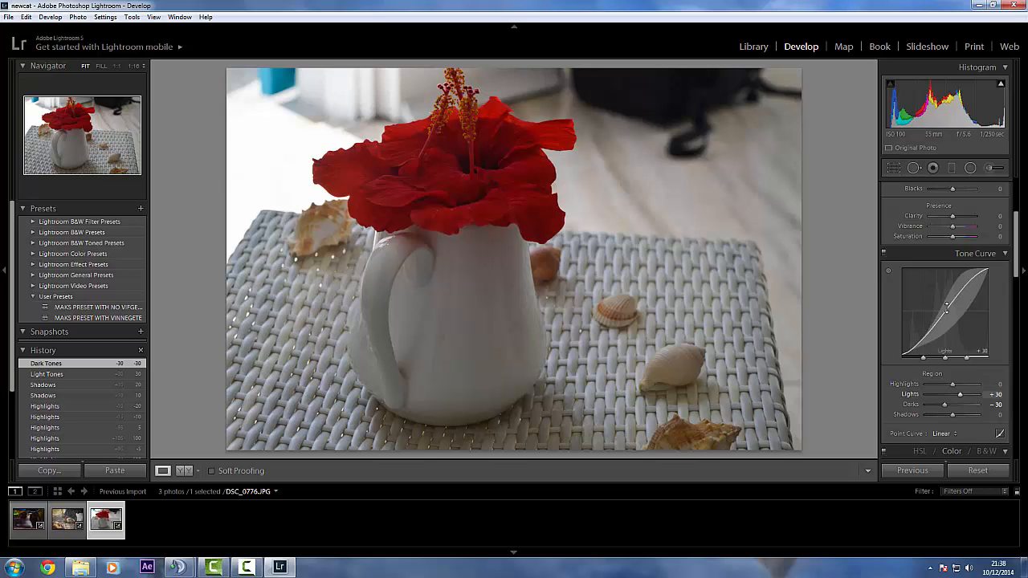
Set the tone curve's Lights to +10 and Darks to -10, and switch the curve off and on to compare
{"action": "left_click", "coordinate": [994, 395]}
{"action": "type", "text": "-"}
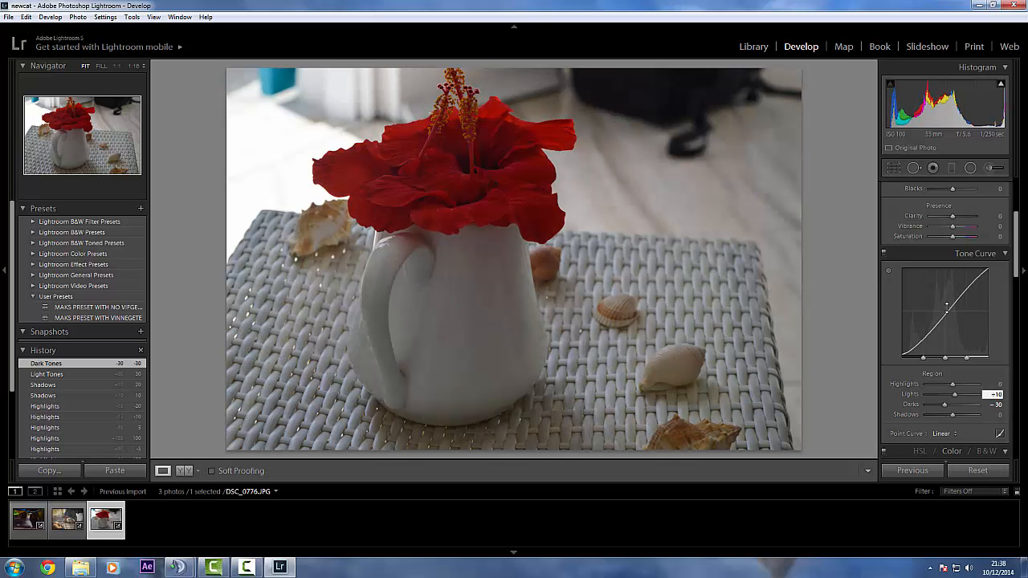
{"action": "type", "text": "10"}
{"action": "key", "text": "Tab"}
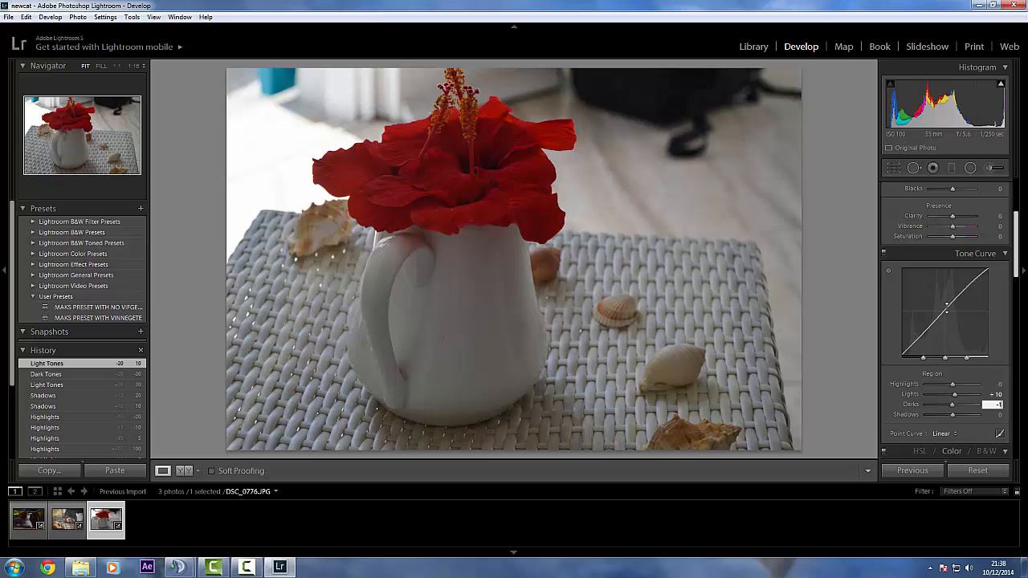
{"action": "type", "text": "-10"}
{"action": "key", "text": "Return"}
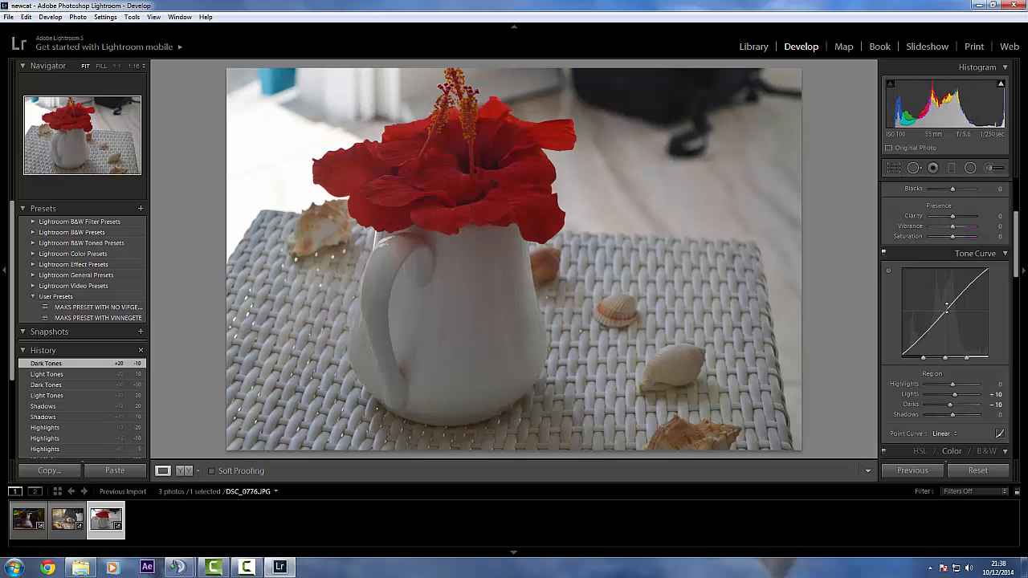
{"action": "left_click", "coordinate": [884, 252]}
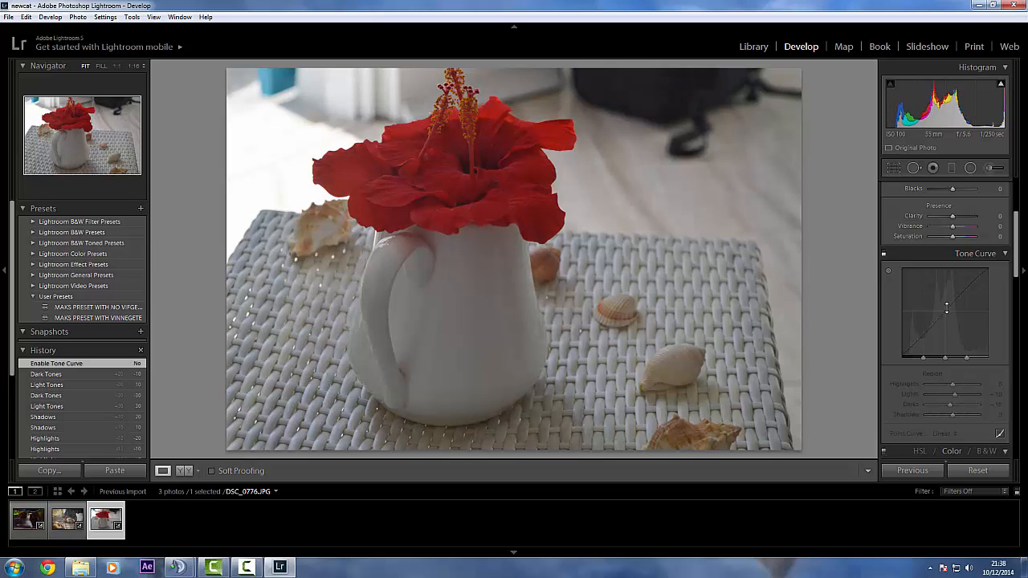
{"action": "left_click", "coordinate": [884, 252]}
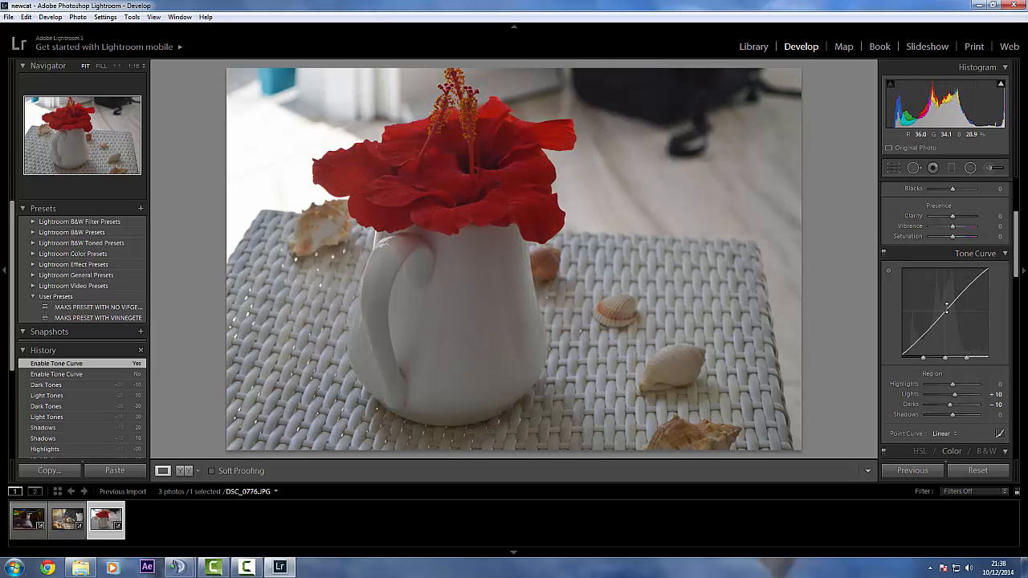
Raise the flower photo's Orange saturation to +20 in the color adjustments and reduce it to +15
{"action": "scroll", "coordinate": [947, 308], "scroll_direction": "down", "scroll_amount": 5}
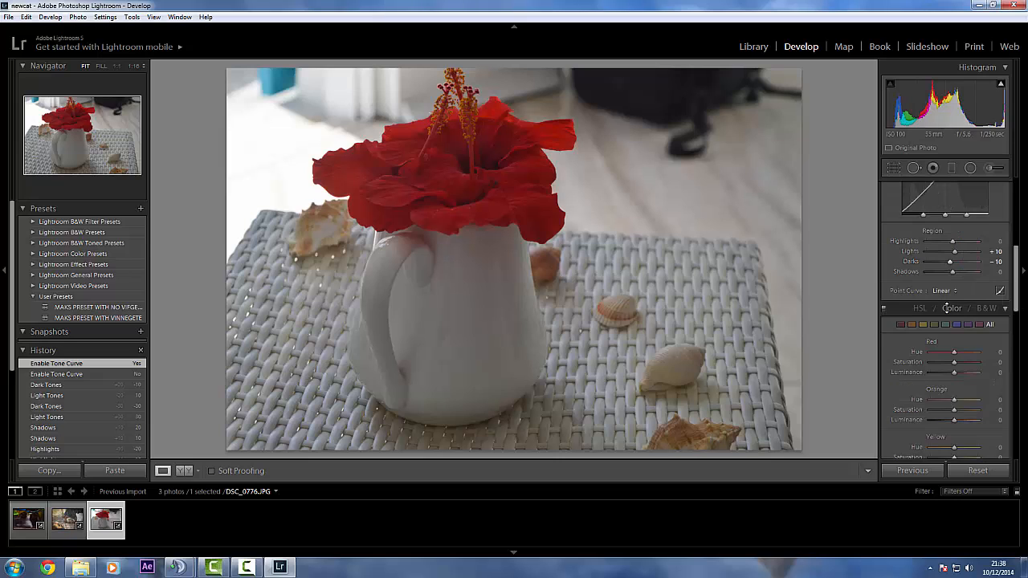
{"action": "scroll", "coordinate": [946, 307], "scroll_direction": "down", "scroll_amount": 3}
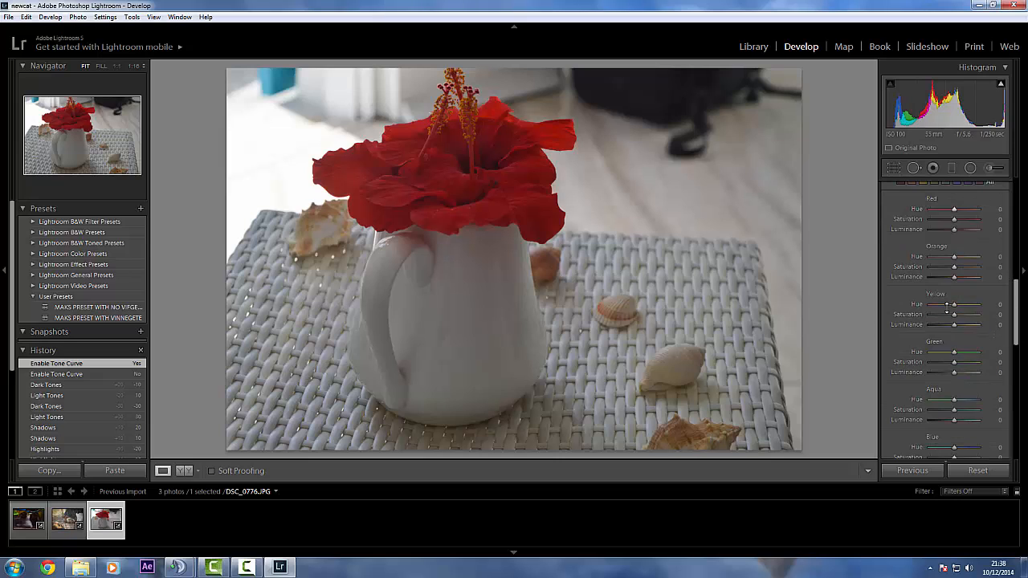
{"action": "scroll", "coordinate": [946, 308], "scroll_direction": "up", "scroll_amount": 3}
{"action": "left_click", "coordinate": [1005, 237]}
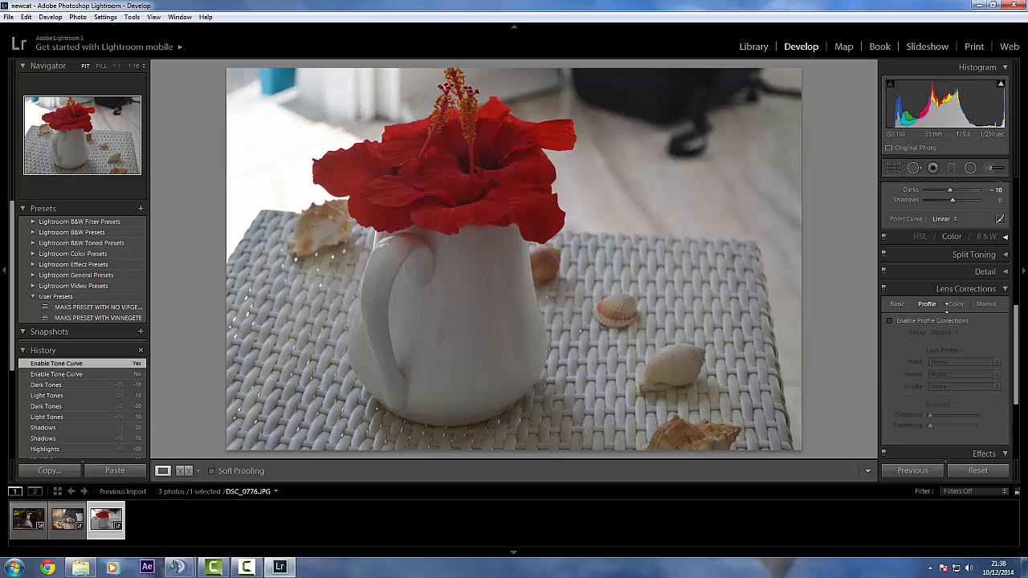
{"action": "left_click", "coordinate": [1005, 237]}
{"action": "scroll", "coordinate": [1003, 235], "scroll_direction": "up", "scroll_amount": 1}
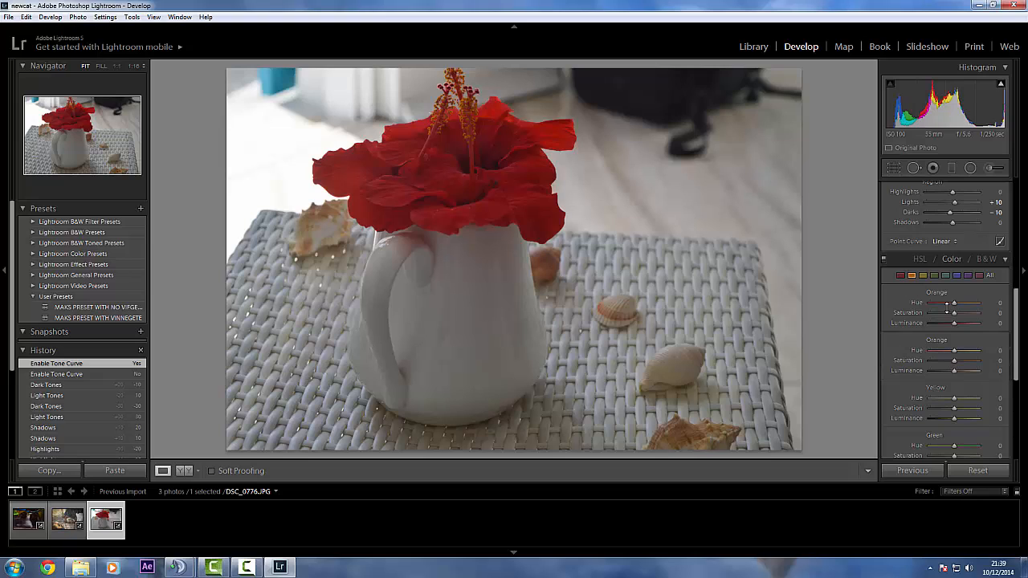
{"action": "left_click", "coordinate": [911, 275]}
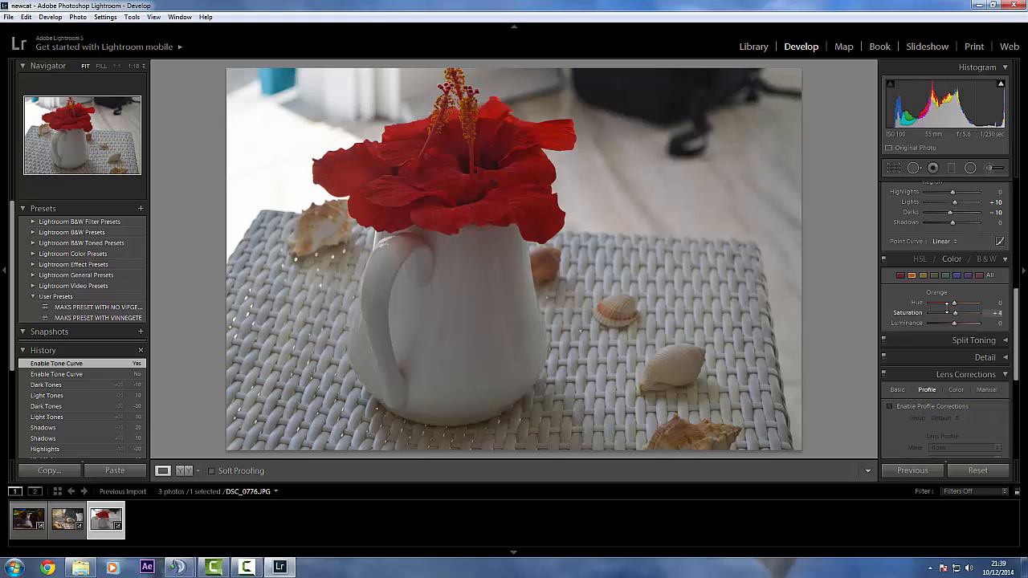
{"action": "left_click_drag", "start_coordinate": [956, 313], "coordinate": [958, 313]}
{"action": "left_click", "coordinate": [995, 313]}
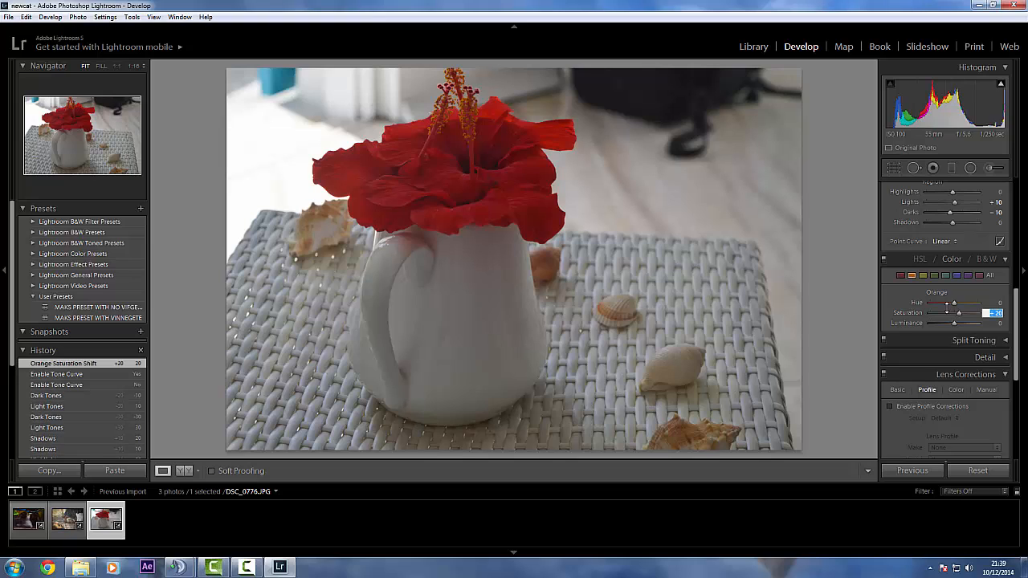
{"action": "type", "text": "15"}
{"action": "key", "text": "Return"}
Set the flower photo's Red saturation to +15 in the color adjustments
{"action": "left_click", "coordinate": [900, 275]}
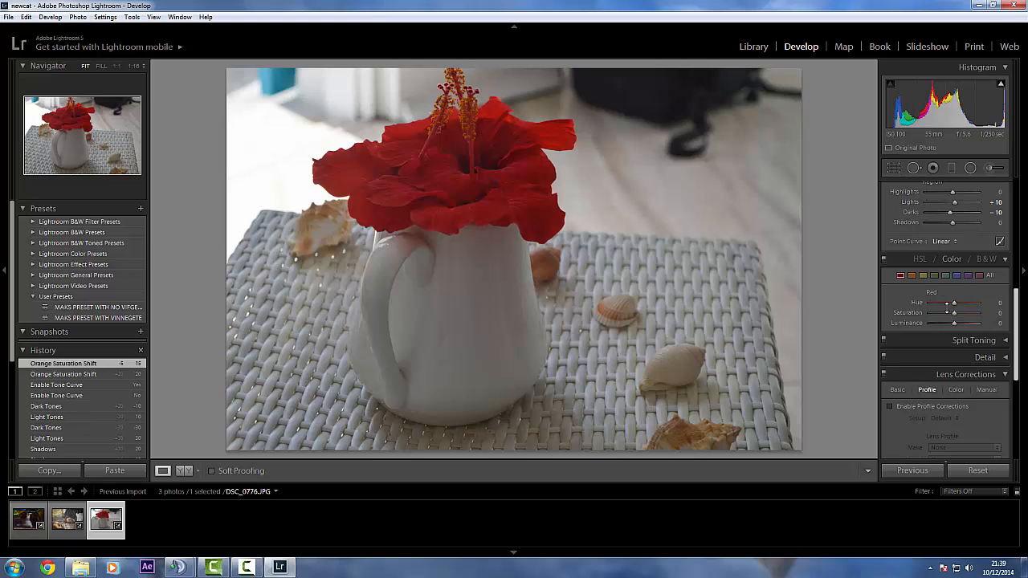
{"action": "left_click", "coordinate": [997, 313]}
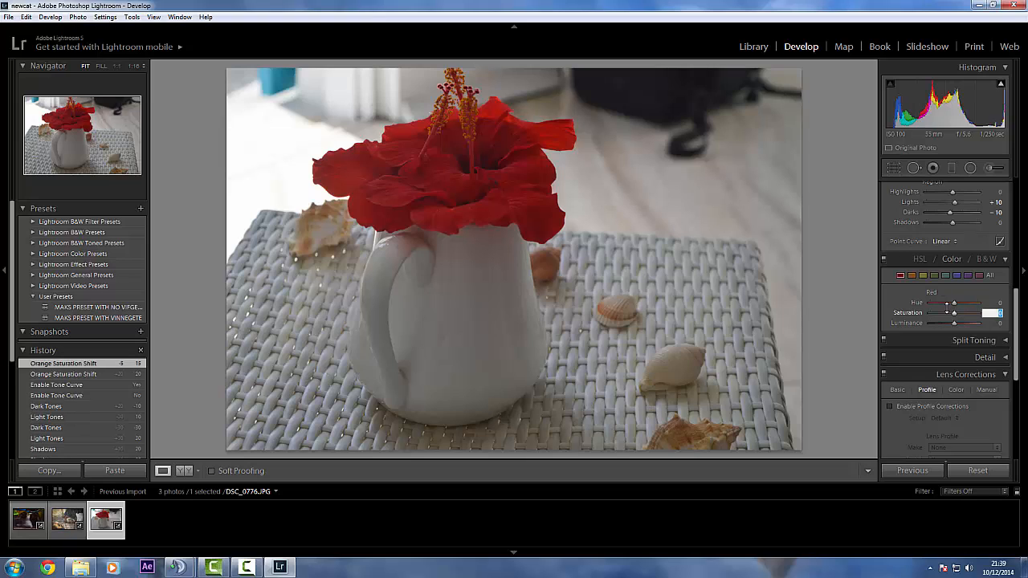
{"action": "type", "text": "+15"}
{"action": "key", "text": "Return"}
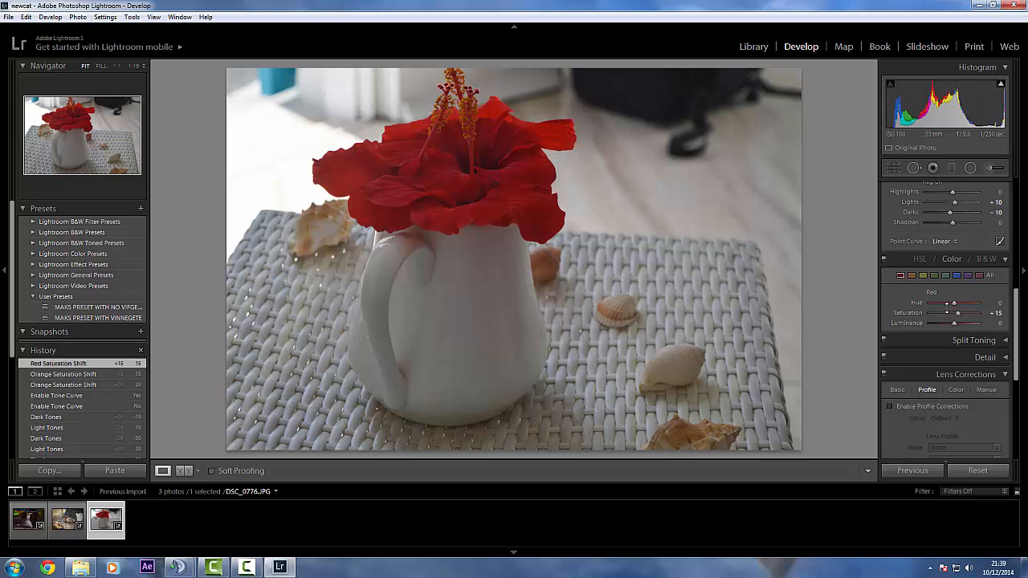
Try the flower photo's overall Saturation at +14 and reduce it to +5
{"action": "scroll", "coordinate": [946, 312], "scroll_direction": "down", "scroll_amount": 3}
{"action": "scroll", "coordinate": [945, 309], "scroll_direction": "up", "scroll_amount": 5}
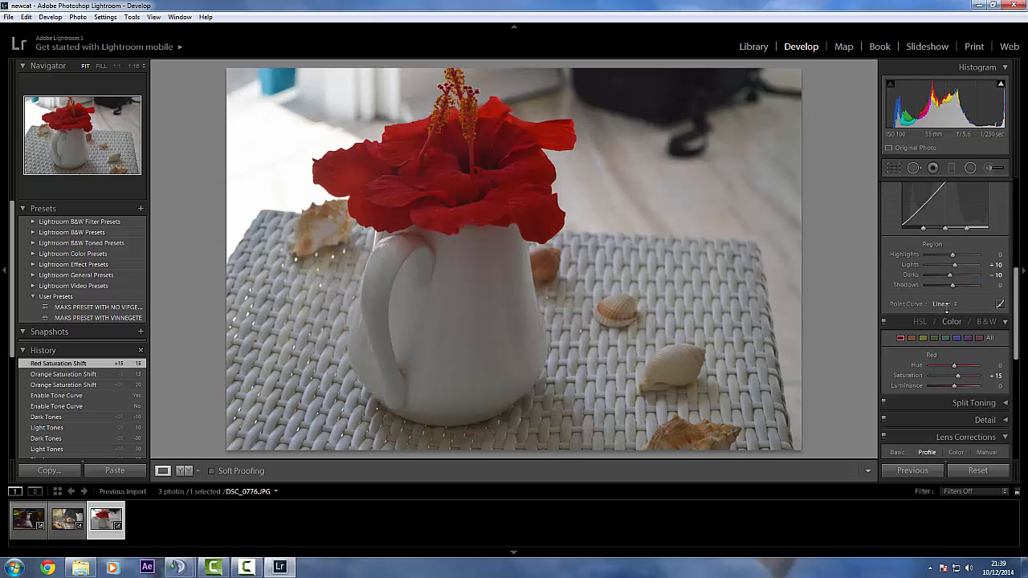
{"action": "scroll", "coordinate": [946, 310], "scroll_direction": "up", "scroll_amount": 5}
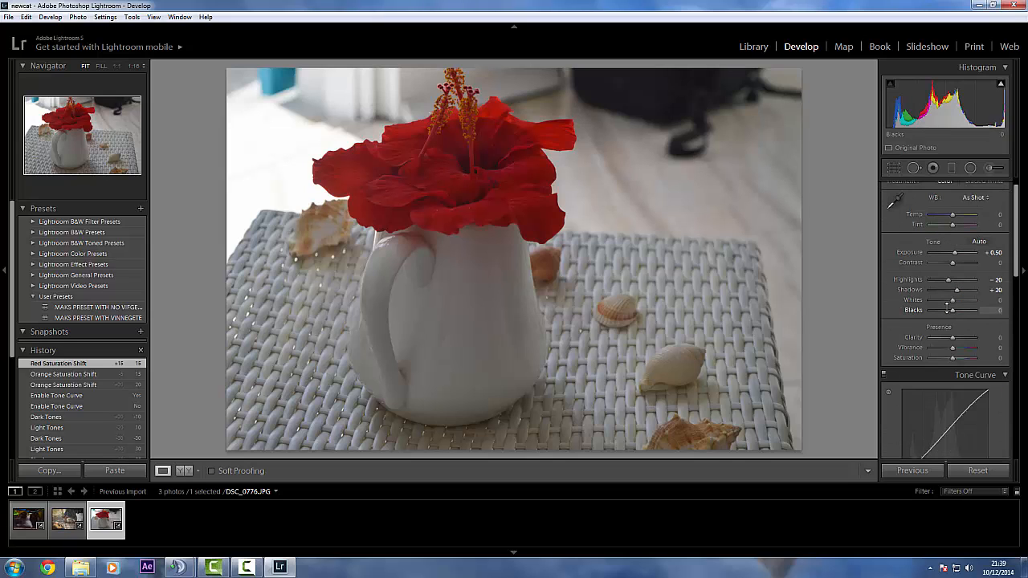
{"action": "left_click_drag", "start_coordinate": [952, 358], "coordinate": [955, 358]}
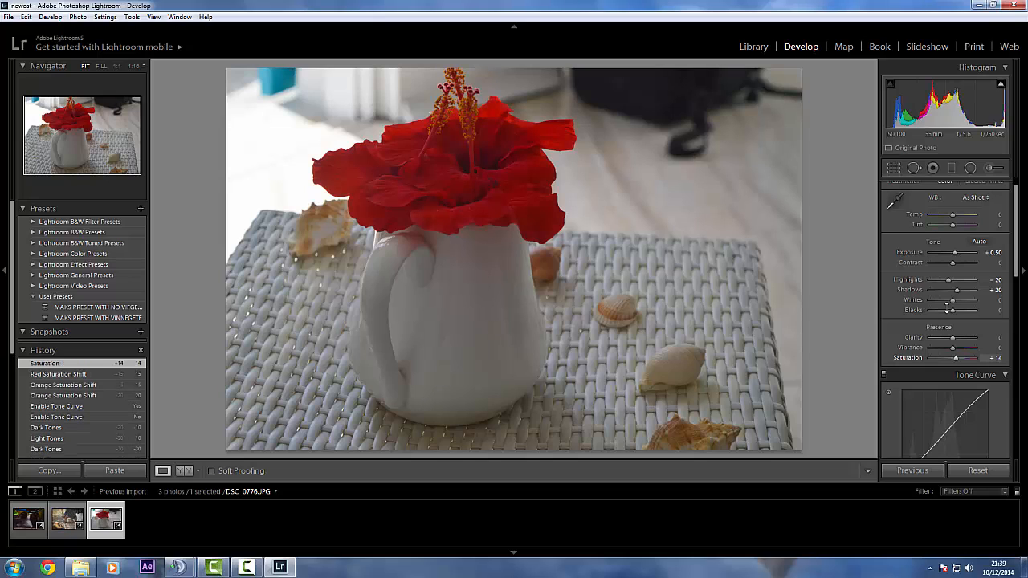
{"action": "left_click", "coordinate": [996, 359]}
{"action": "type", "text": "+5"}
{"action": "key", "text": "Return"}
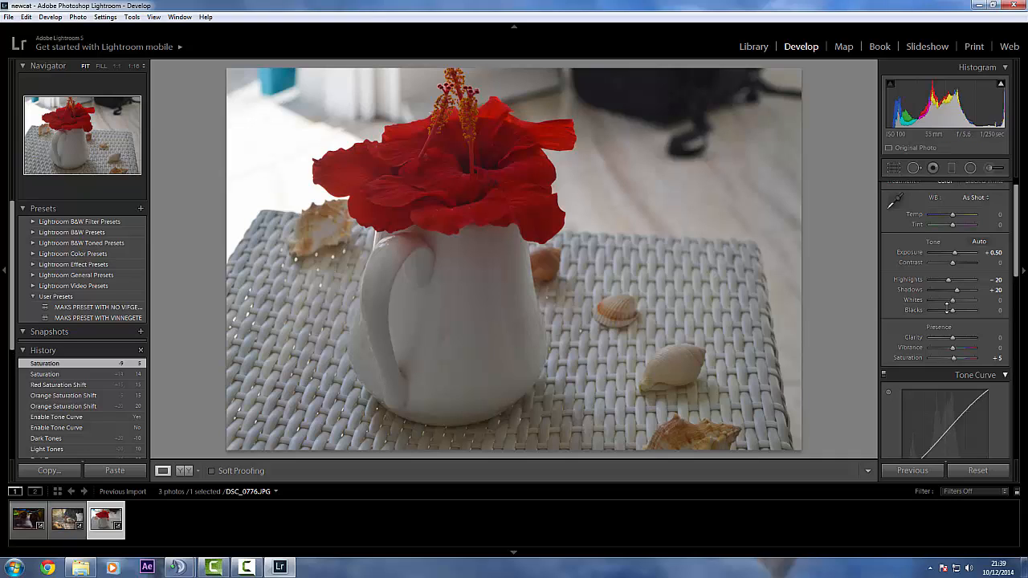
Set the flower photo's Vibrance to +5
{"action": "left_click", "coordinate": [996, 348]}
{"action": "type", "text": "-"}
{"action": "type", "text": "5"}
{"action": "key", "text": "Return"}
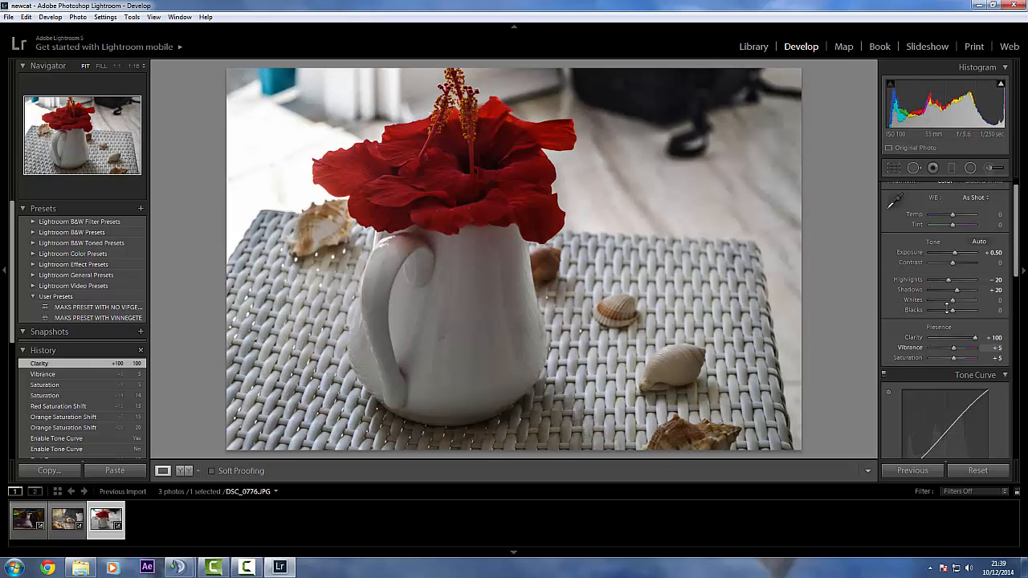
Try the flower photo's Clarity at -24, -100 and +12, and reset it to 0
{"action": "left_click", "coordinate": [946, 337]}
{"action": "left_click_drag", "start_coordinate": [946, 338], "coordinate": [929, 338]}
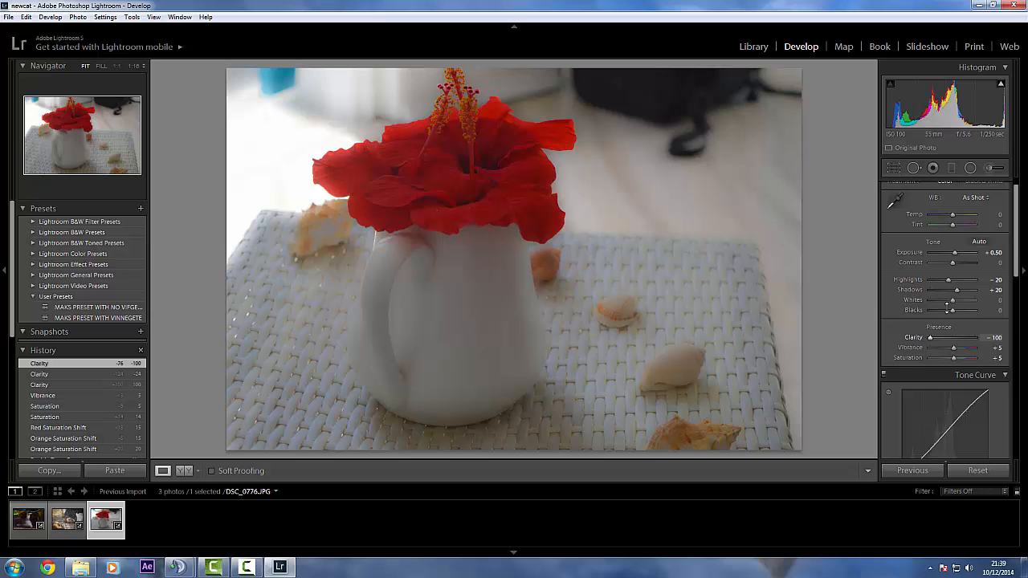
{"action": "left_click_drag", "start_coordinate": [929, 337], "coordinate": [955, 337]}
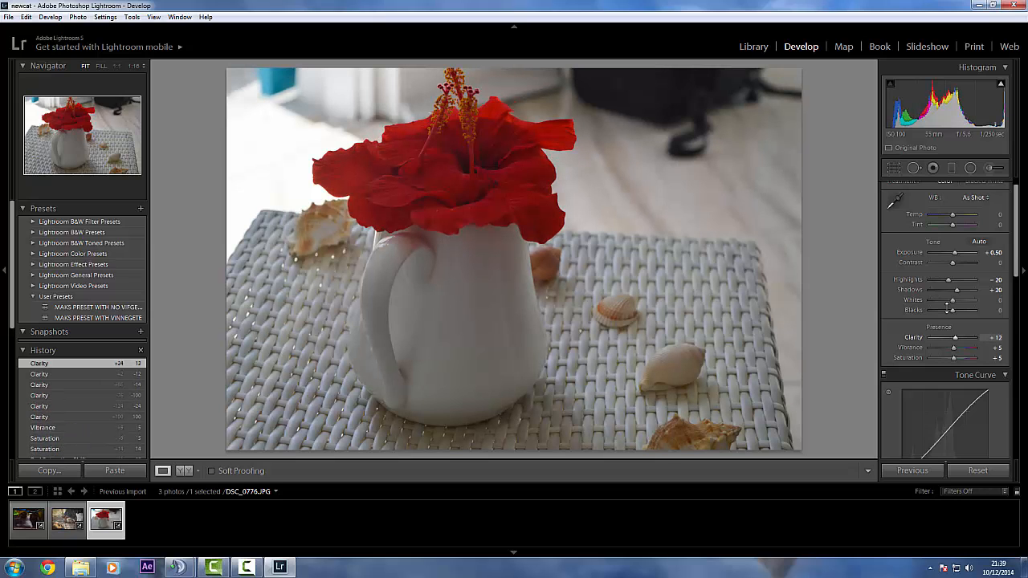
{"action": "left_click", "coordinate": [996, 337]}
{"action": "type", "text": "0"}
{"action": "key", "text": "Return"}
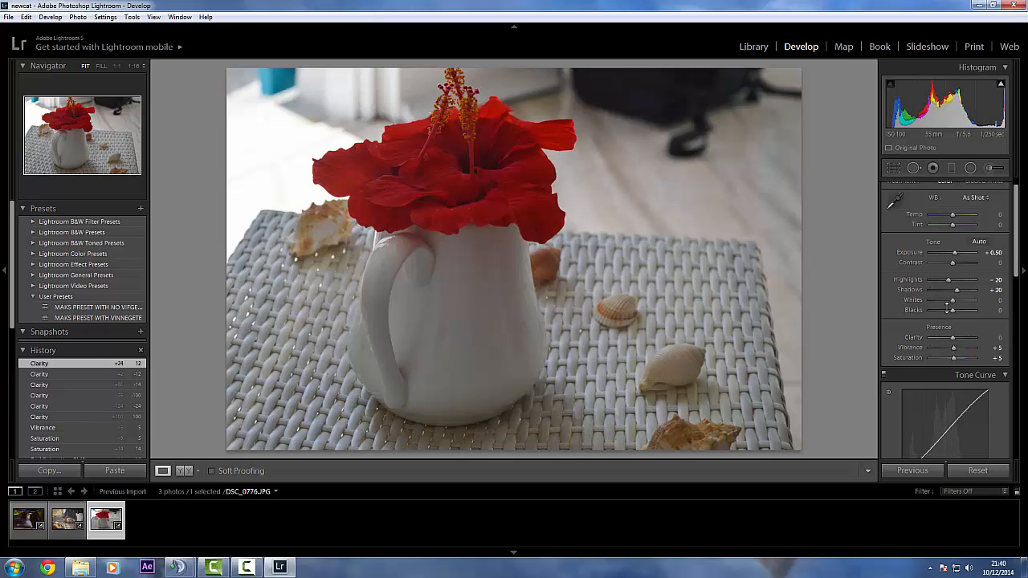
Try the flower photo's post-crop vignette Amount at -30 and change it to +14
{"action": "scroll", "coordinate": [947, 305], "scroll_direction": "down", "scroll_amount": 5}
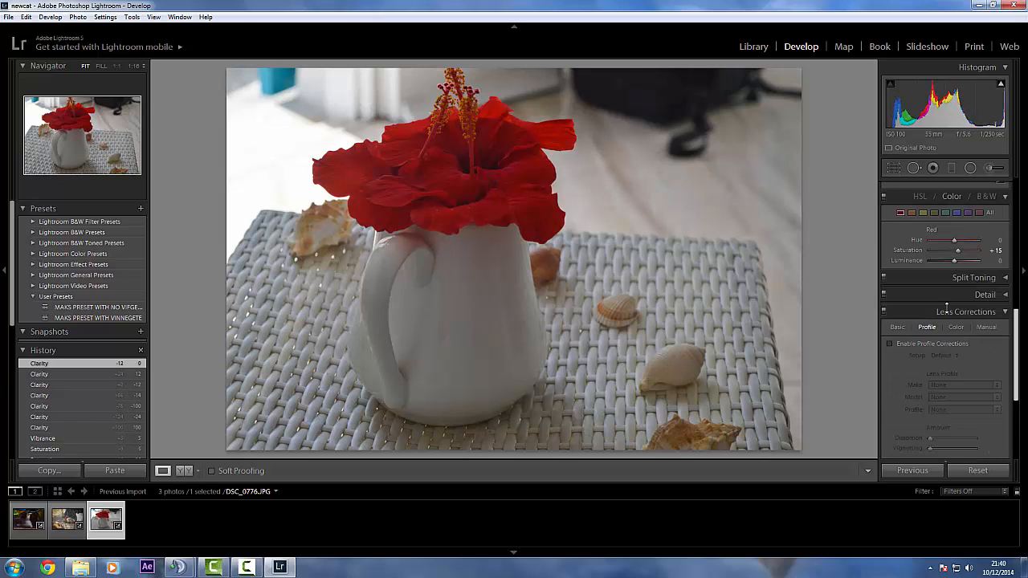
{"action": "scroll", "coordinate": [946, 306], "scroll_direction": "down", "scroll_amount": 4}
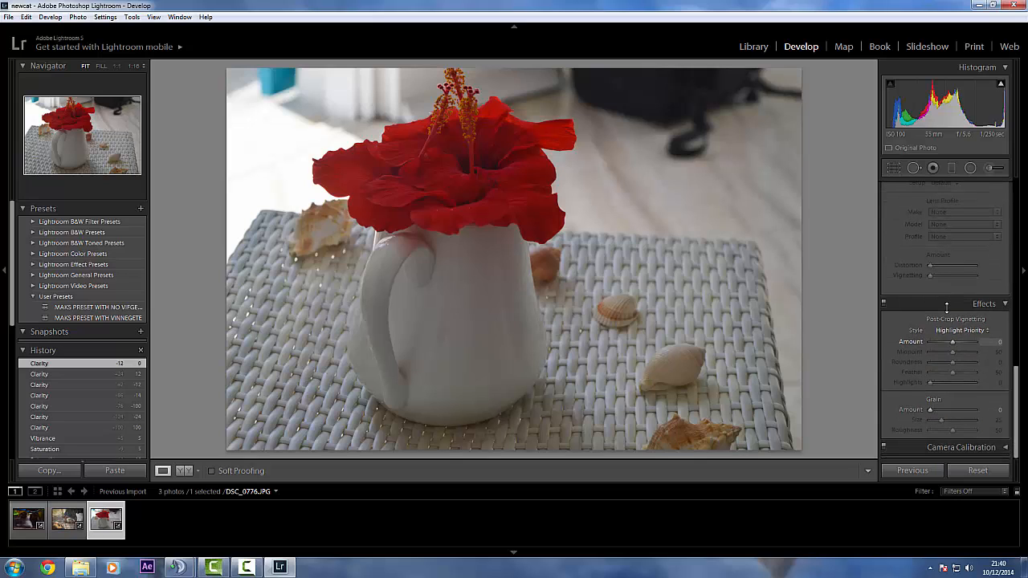
{"action": "left_click", "coordinate": [995, 342]}
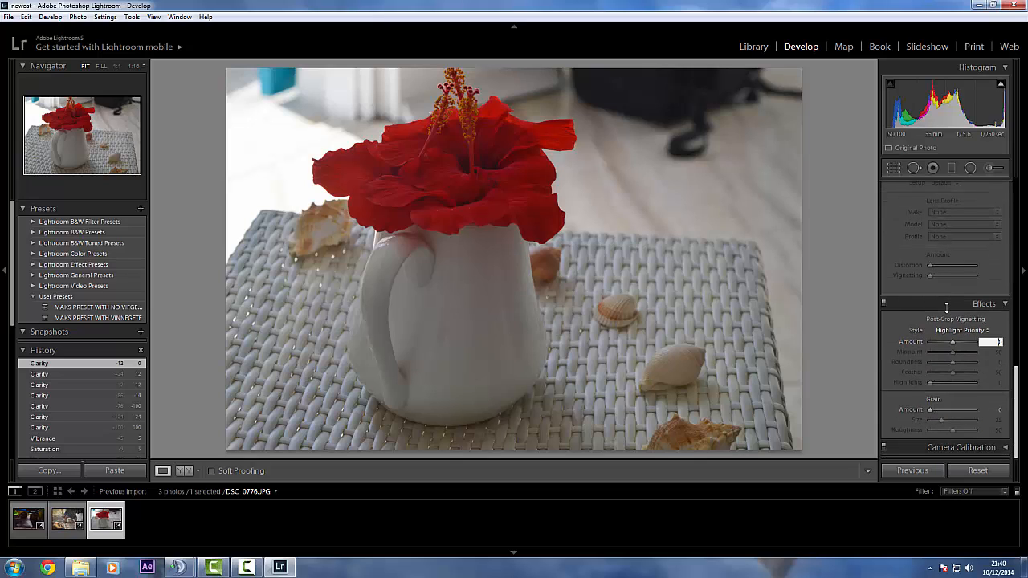
{"action": "key", "text": "BackSpace"}
{"action": "type", "text": "-30"}
{"action": "key", "text": "Return"}
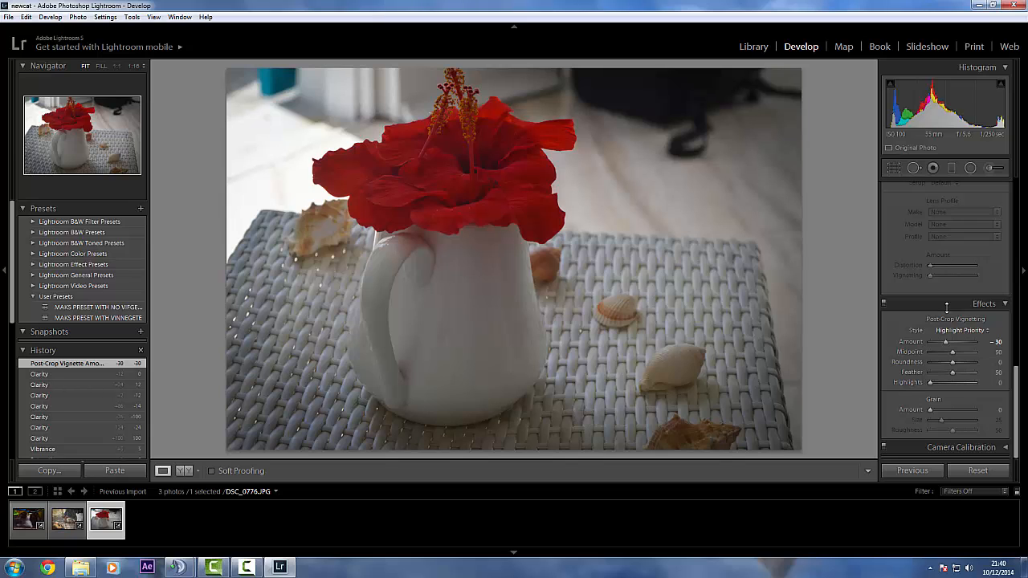
{"action": "left_click_drag", "start_coordinate": [945, 342], "coordinate": [955, 342]}
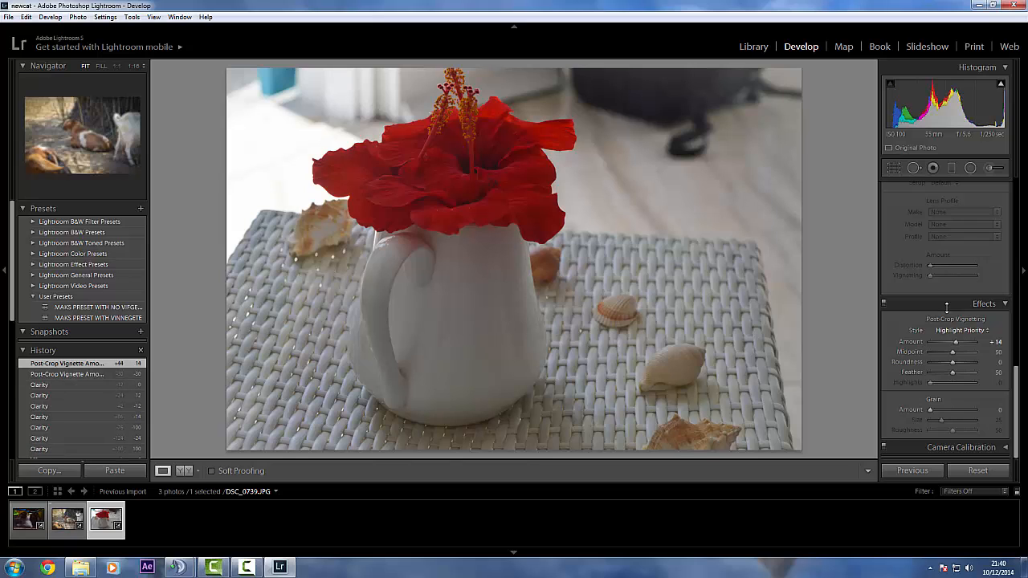
Switch to the goat photo and on to the cat photo
{"action": "left_click", "coordinate": [68, 519]}
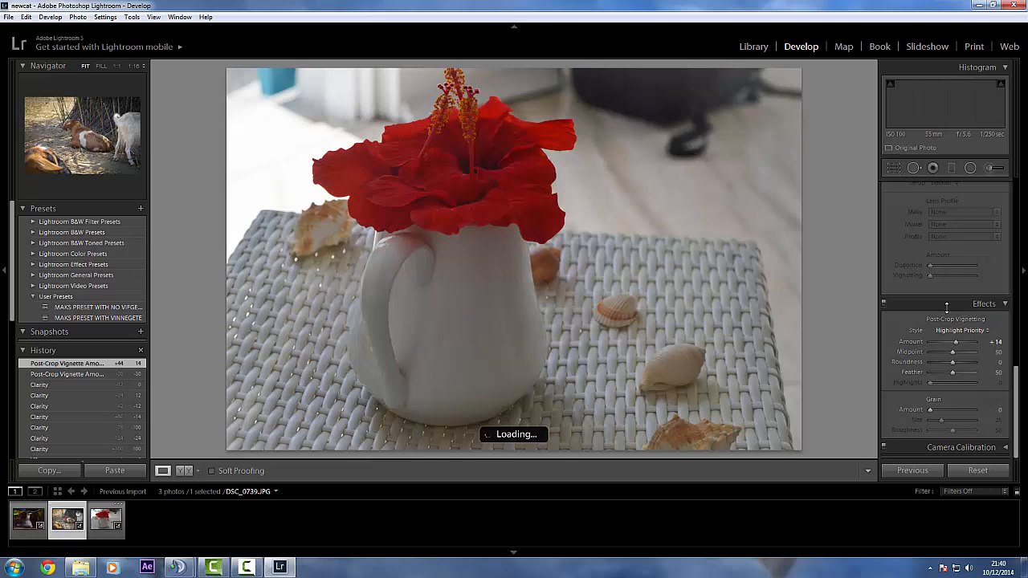
{"action": "key", "text": "Left"}
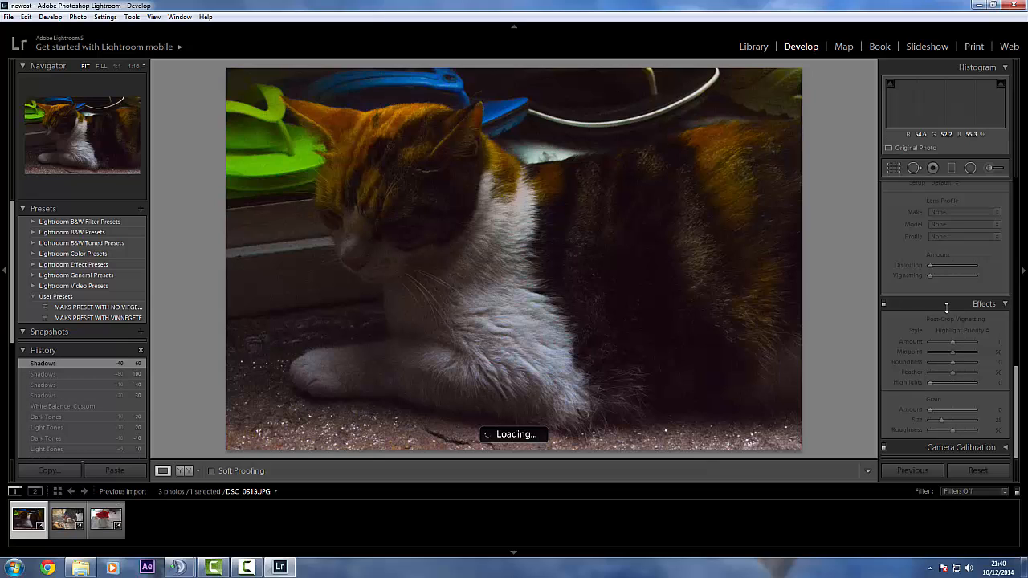
Reset the cat photo's white balance Tint and Temp values to 0
{"action": "scroll", "coordinate": [947, 307], "scroll_direction": "up", "scroll_amount": 2}
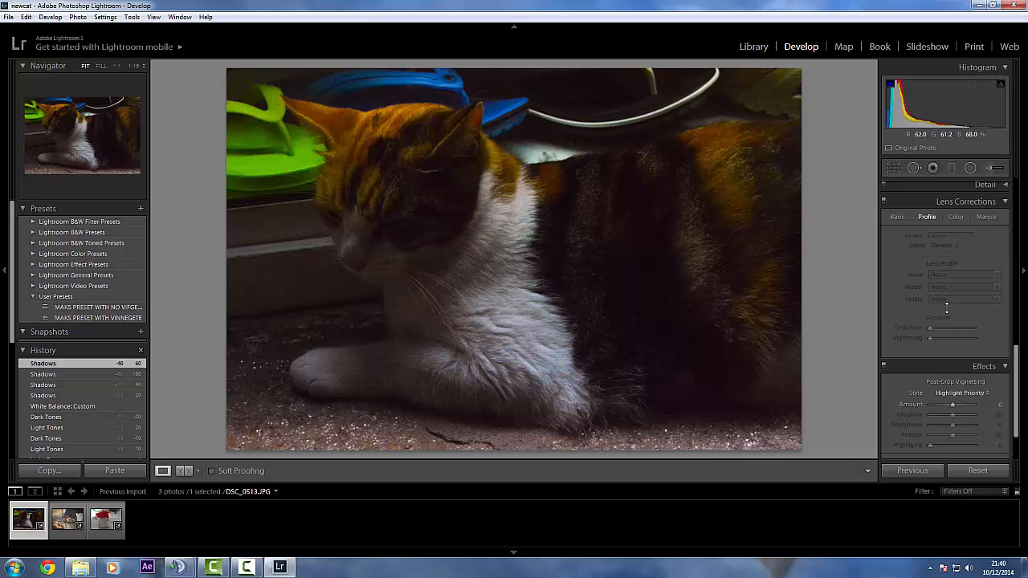
{"action": "scroll", "coordinate": [947, 308], "scroll_direction": "up", "scroll_amount": 6}
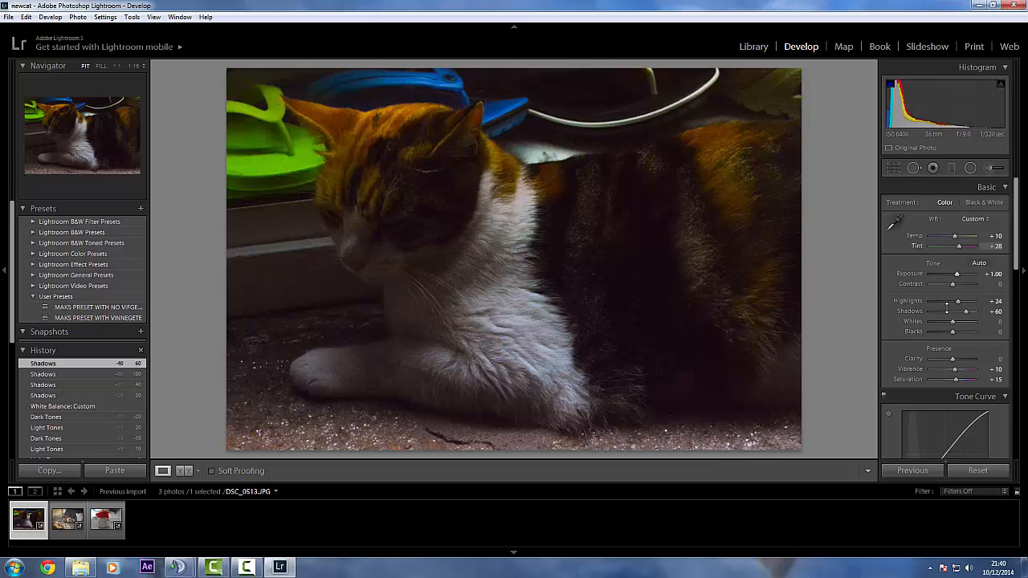
{"action": "left_click", "coordinate": [992, 246]}
{"action": "type", "text": "0"}
{"action": "key", "text": "Return"}
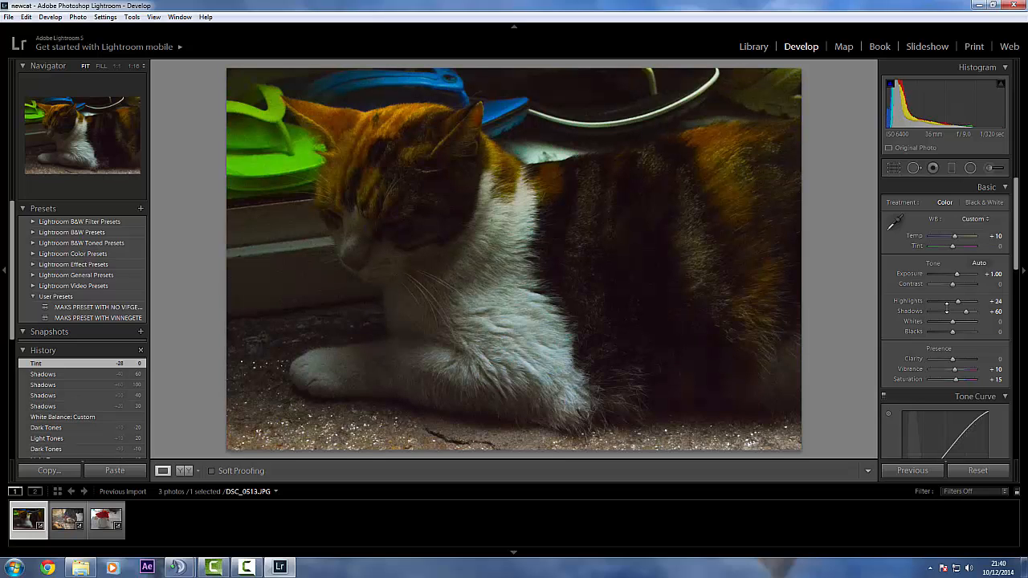
{"action": "left_click", "coordinate": [995, 236]}
{"action": "type", "text": "0"}
{"action": "key", "text": "Return"}
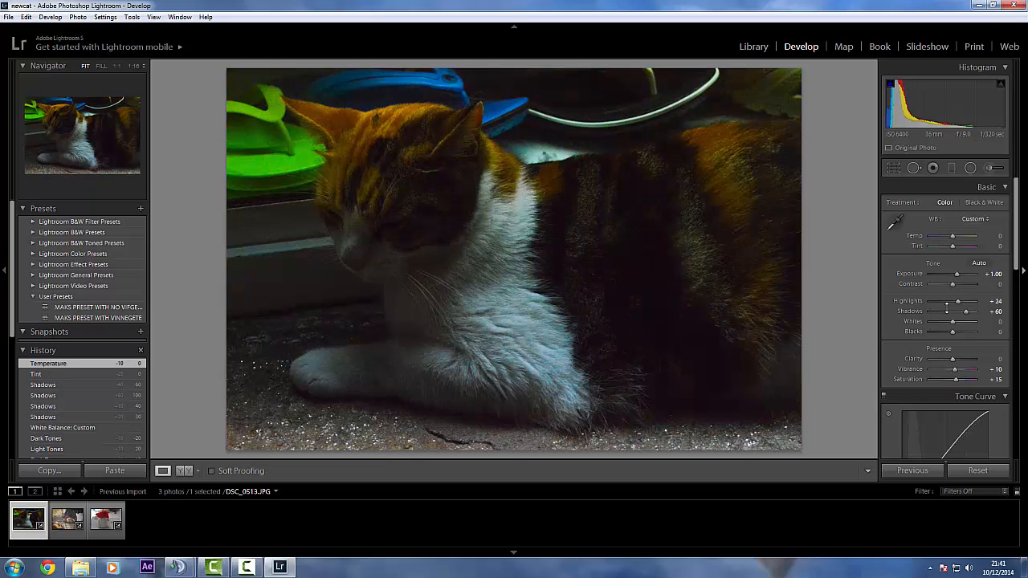
Set the cat photo's white balance by sampling the white chest fur as the target neutral
{"action": "key", "text": "w"}
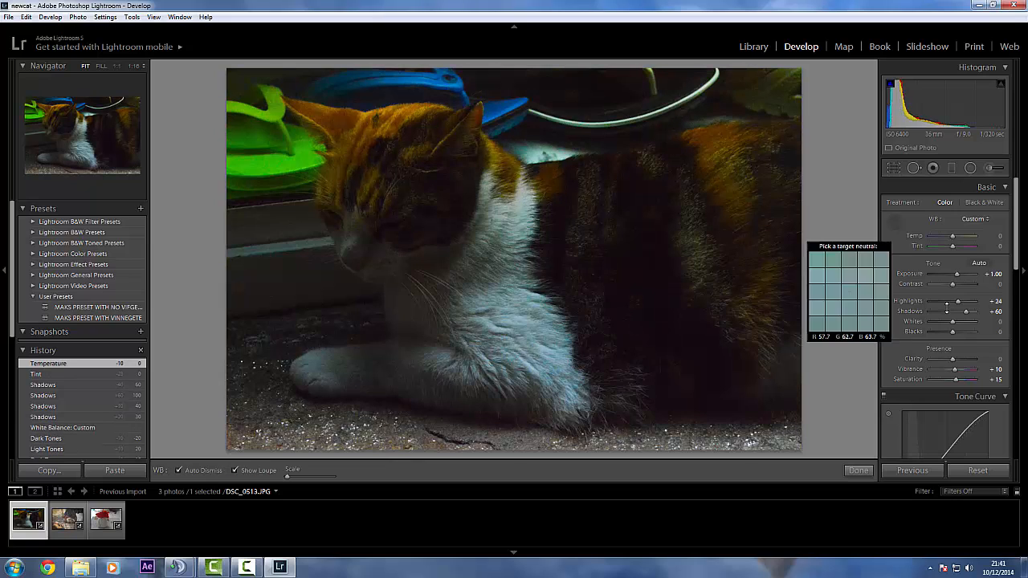
{"action": "left_click", "coordinate": [500, 307]}
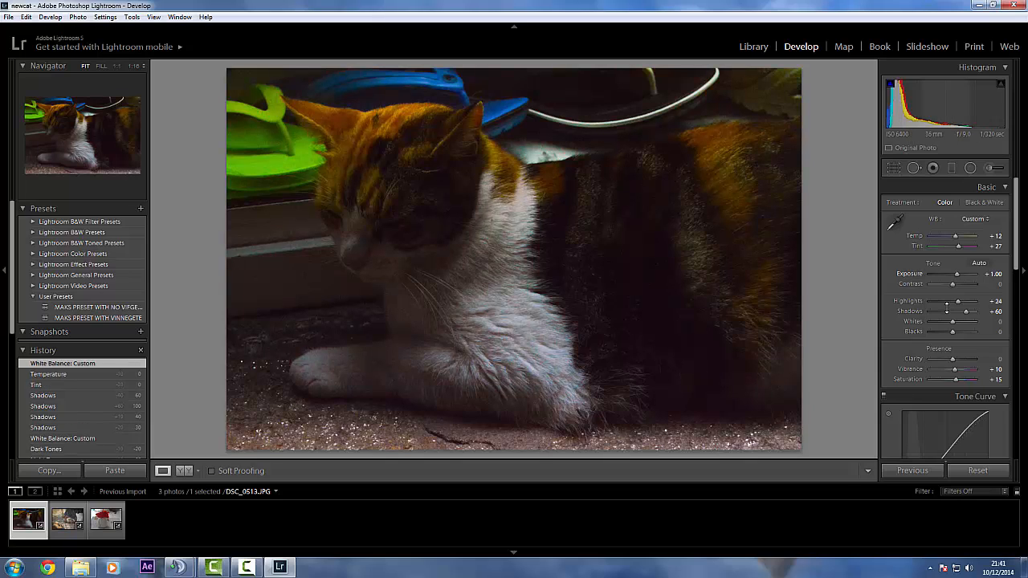
{"action": "scroll", "coordinate": [947, 307], "scroll_direction": "down", "scroll_amount": 2}
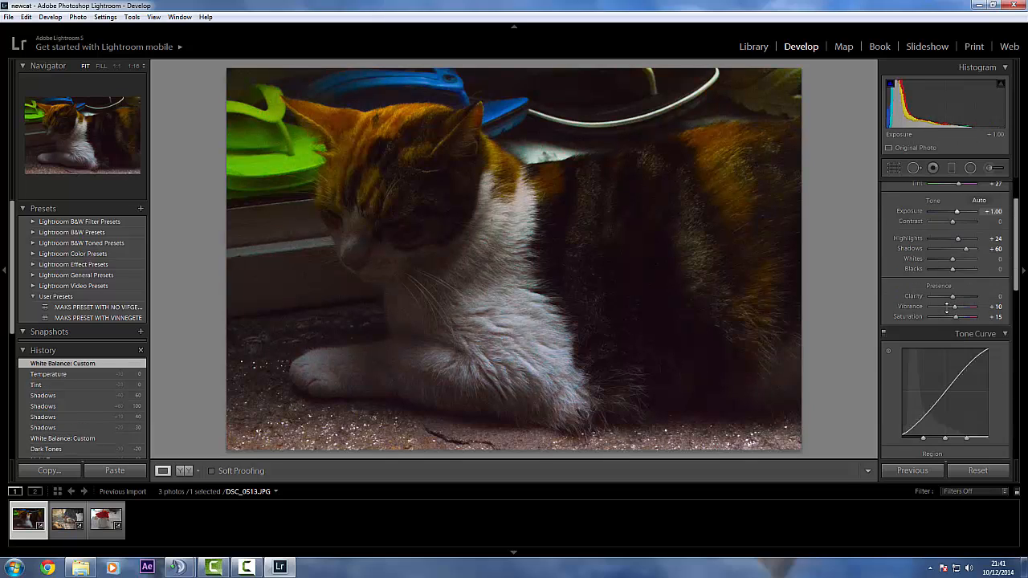
{"action": "scroll", "coordinate": [947, 308], "scroll_direction": "up", "scroll_amount": 2}
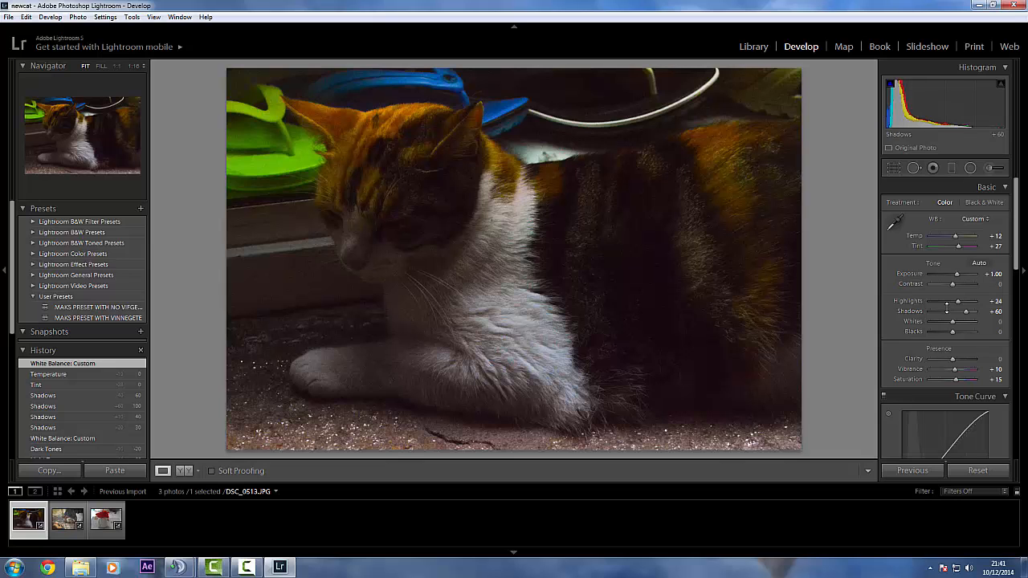
Try the cat photo's Exposure at +5.00 and +2.14, and return it to +1.00
{"action": "left_click_drag", "start_coordinate": [956, 274], "coordinate": [976, 274]}
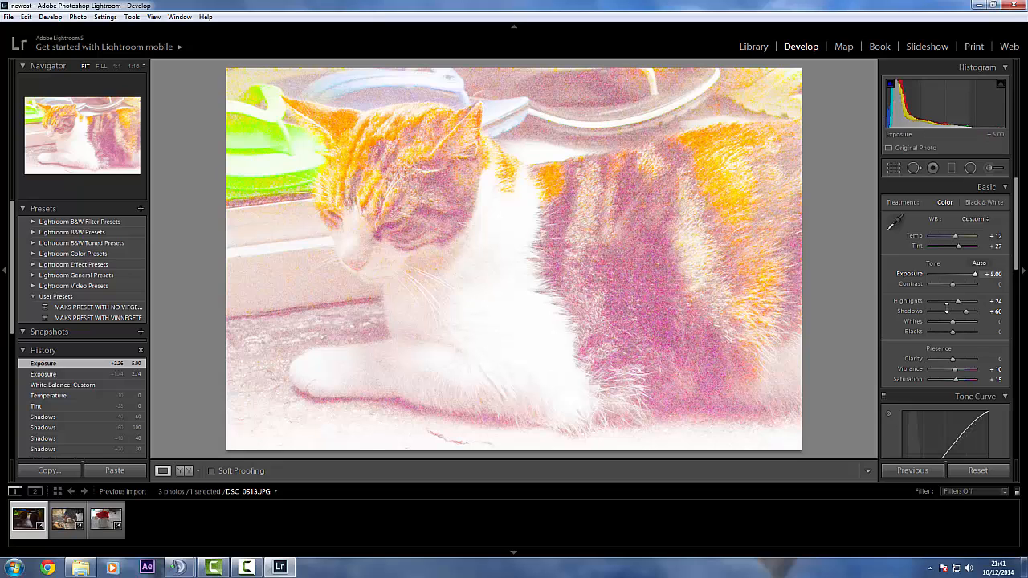
{"action": "left_click_drag", "start_coordinate": [975, 275], "coordinate": [962, 274]}
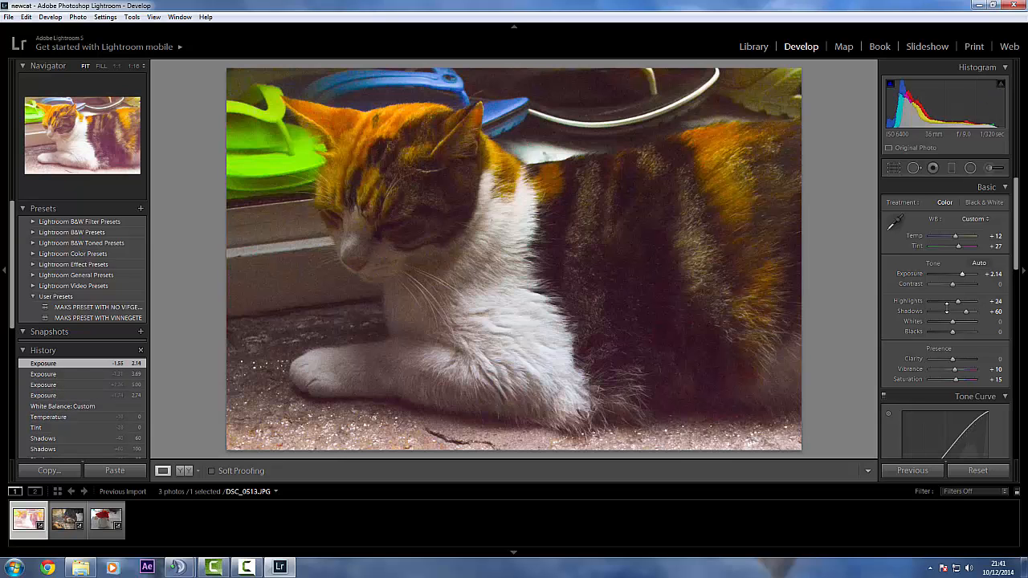
{"action": "left_click", "coordinate": [992, 274]}
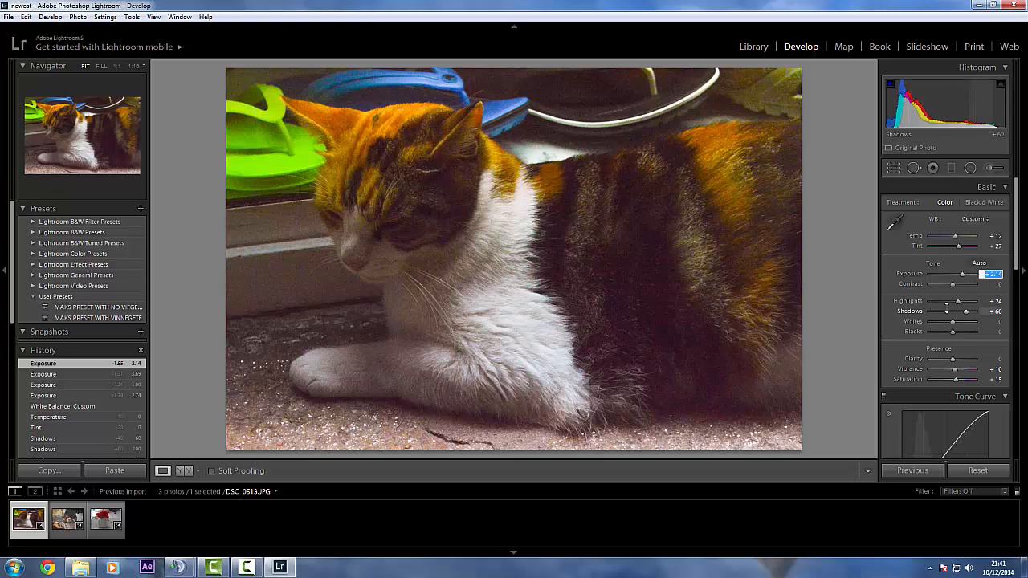
{"action": "type", "text": "-1"}
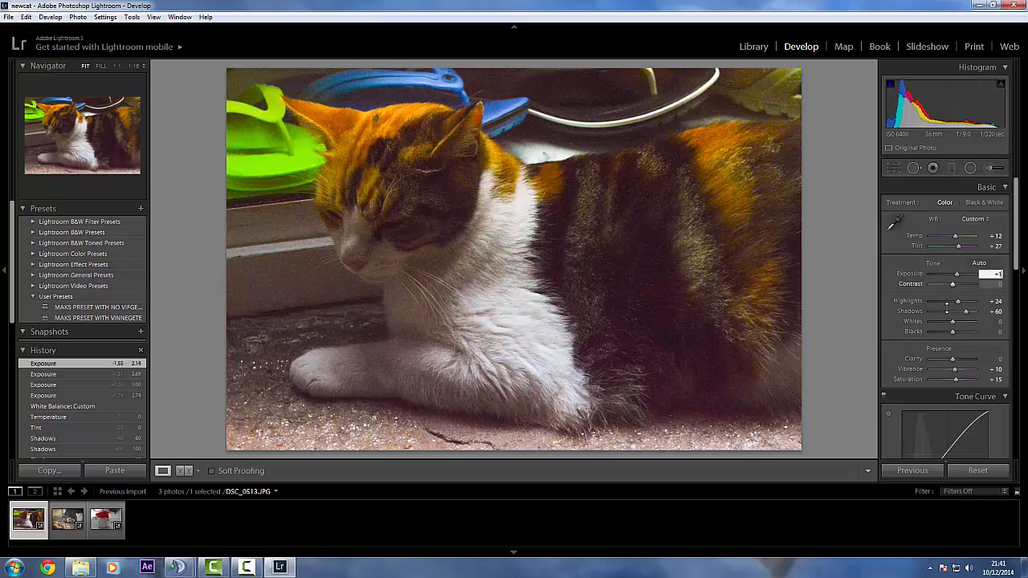
{"action": "key", "text": "Return"}
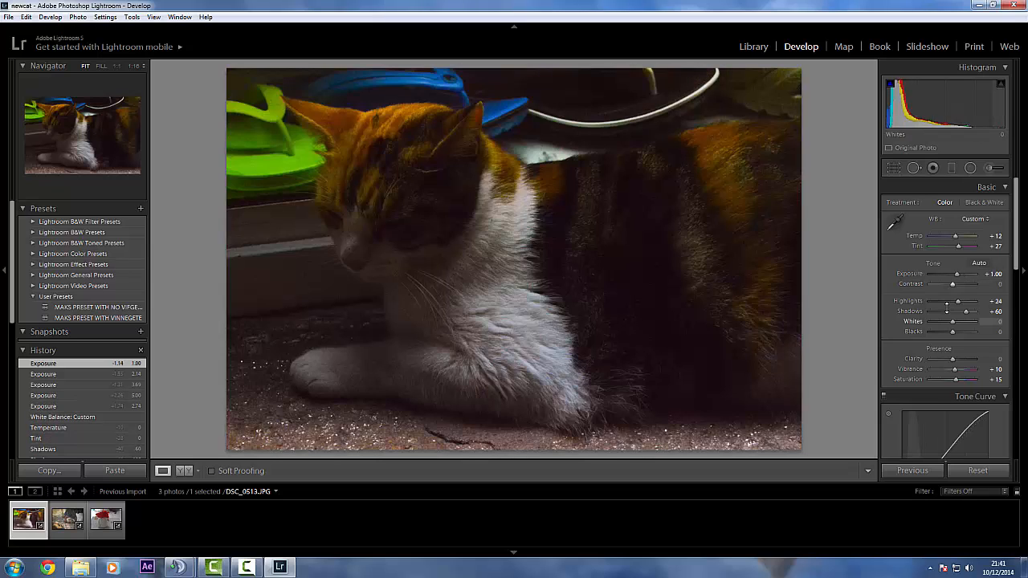
Raise the cat photo's Blacks to +30 and on to +60
{"action": "left_click", "coordinate": [998, 332]}
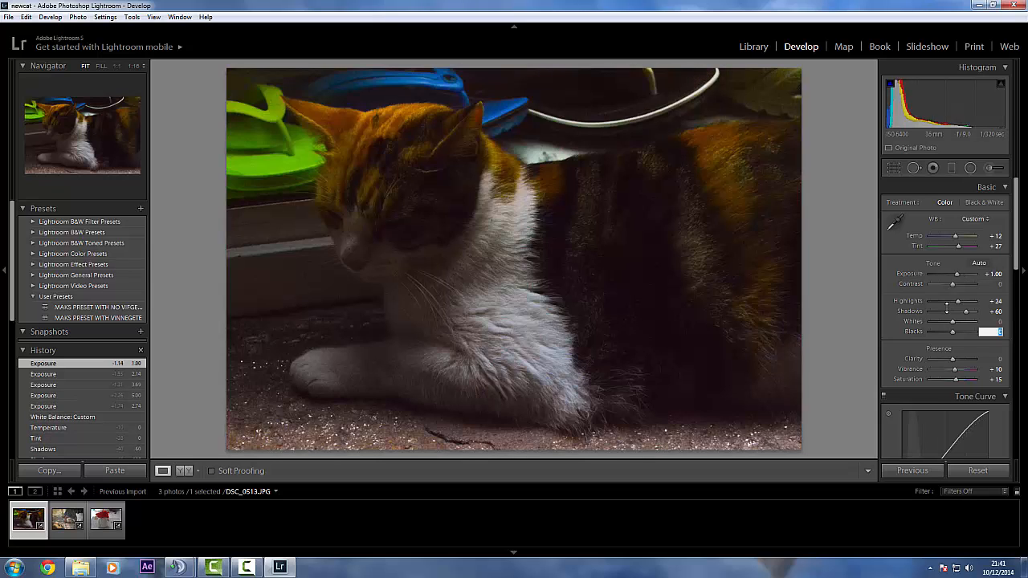
{"action": "type", "text": "30"}
{"action": "key", "text": "Return"}
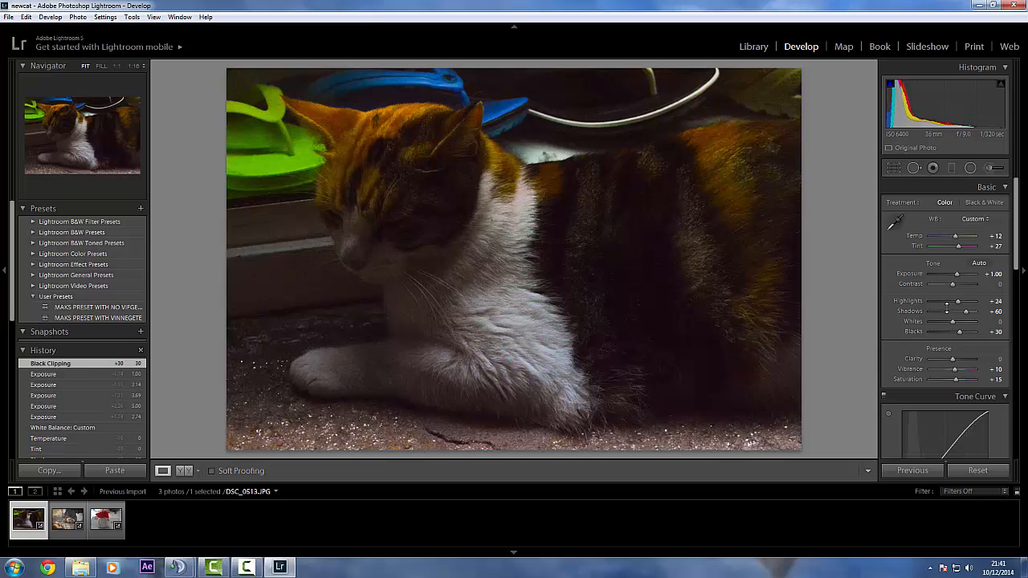
{"action": "left_click", "coordinate": [994, 332]}
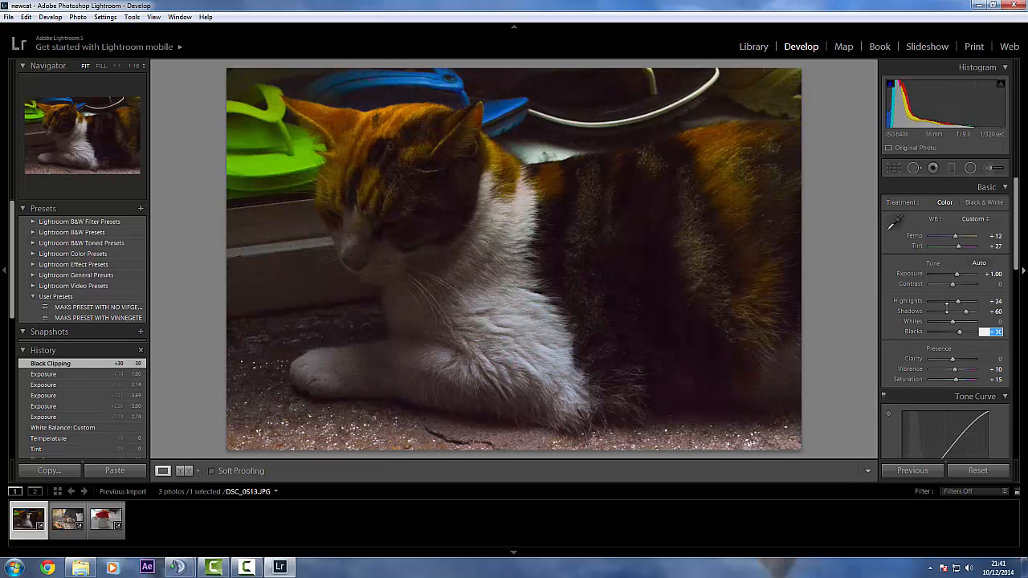
{"action": "type", "text": "60"}
{"action": "key", "text": "Return"}
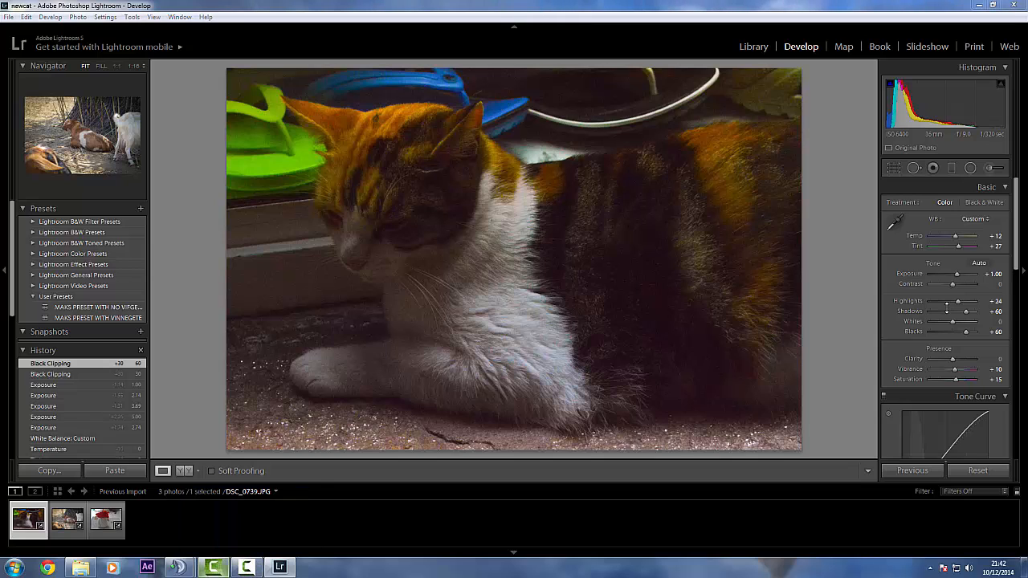
{"action": "mouse_move", "coordinate": [247, 567]}
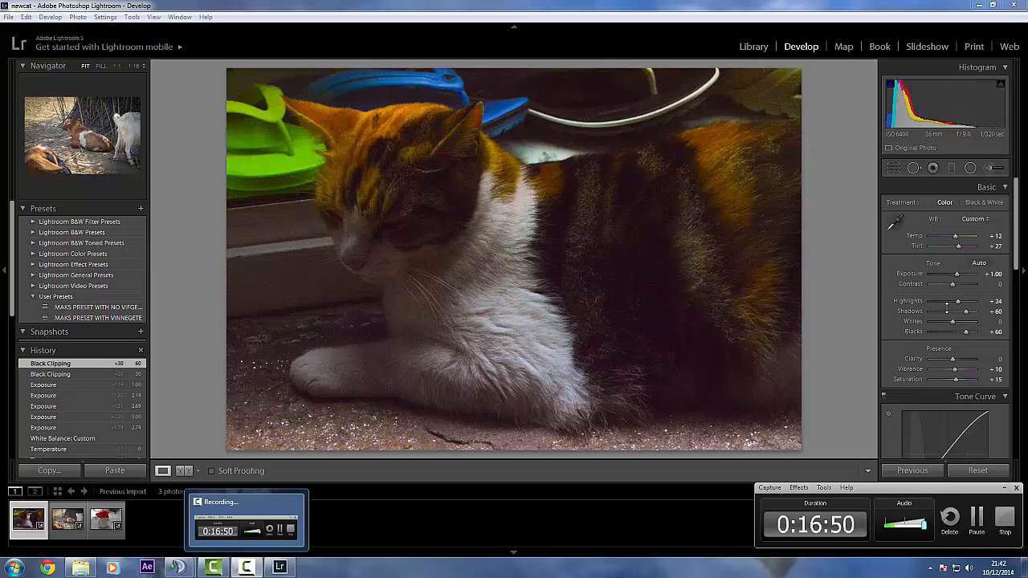